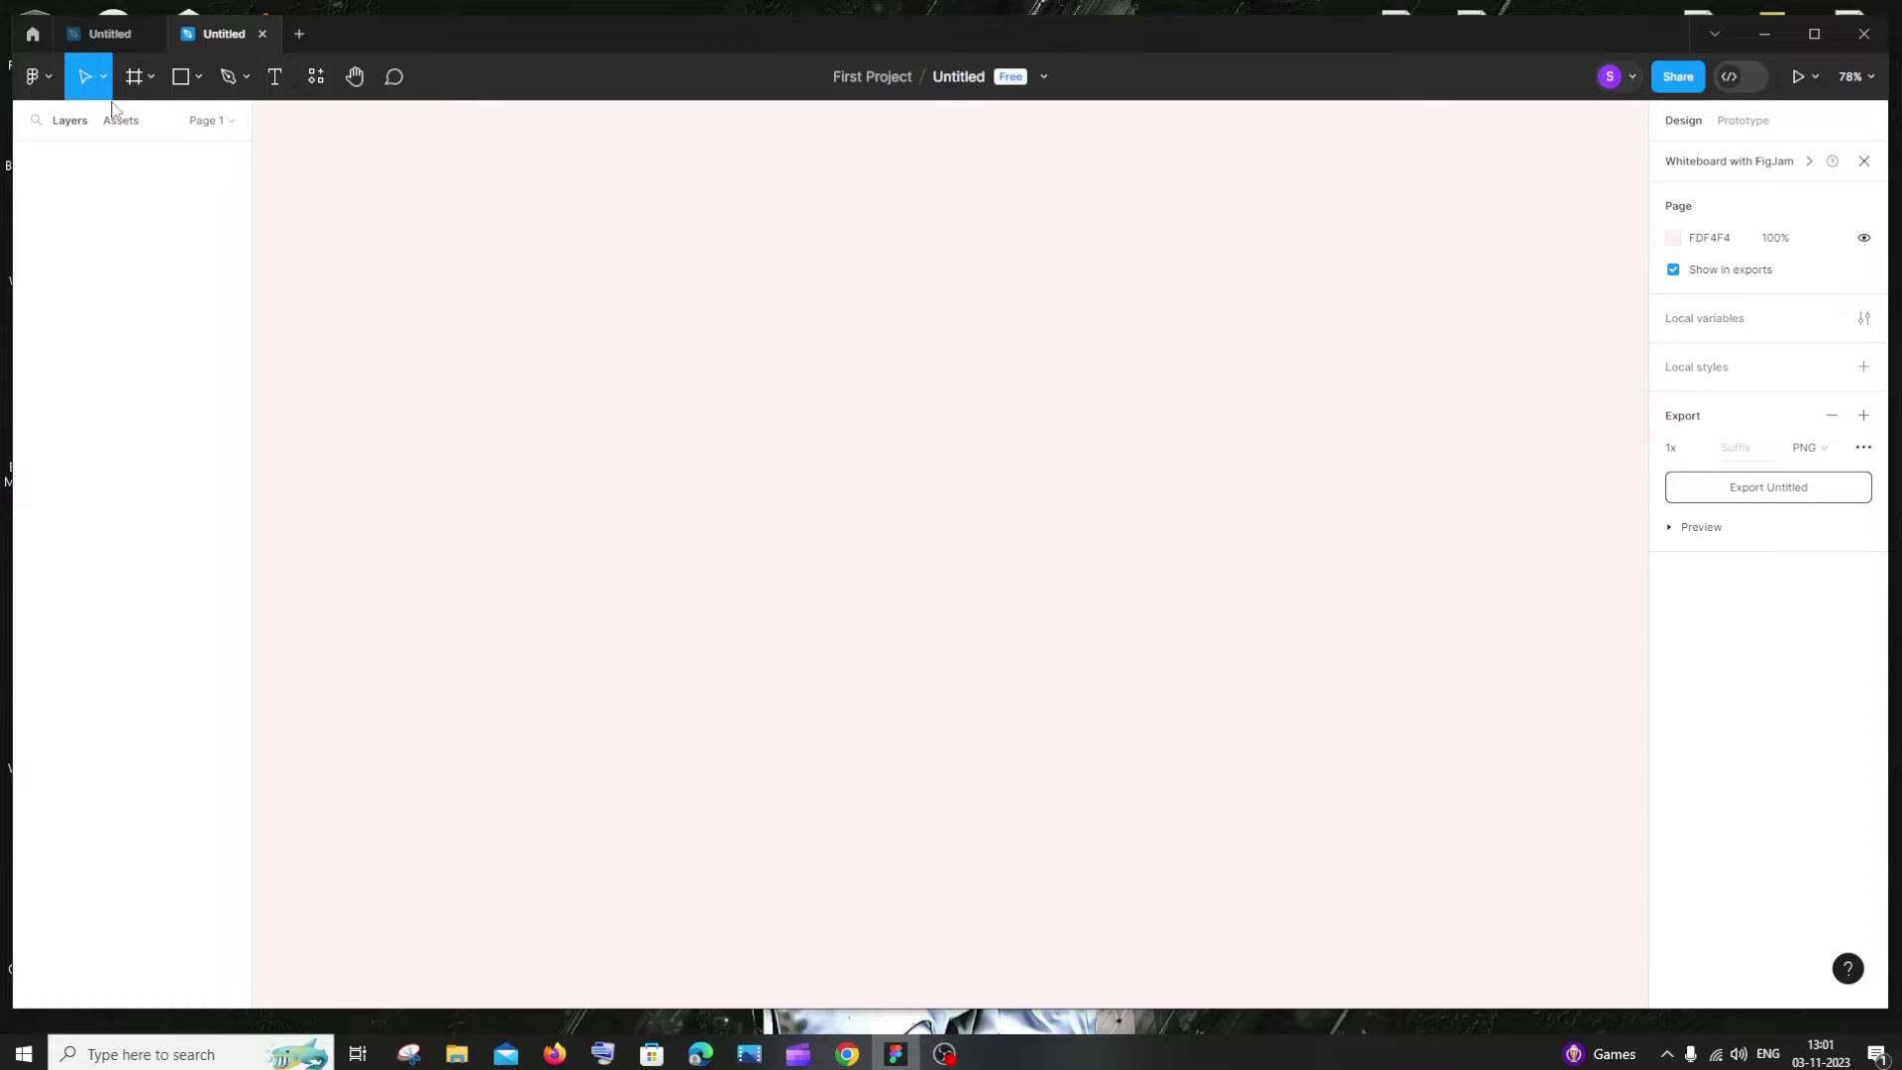
# - Draw Frame 1, a 553×529 white frame, on the empty canvas with the Frame tool
pyautogui.click(139, 83)
pyautogui.click(149, 85)
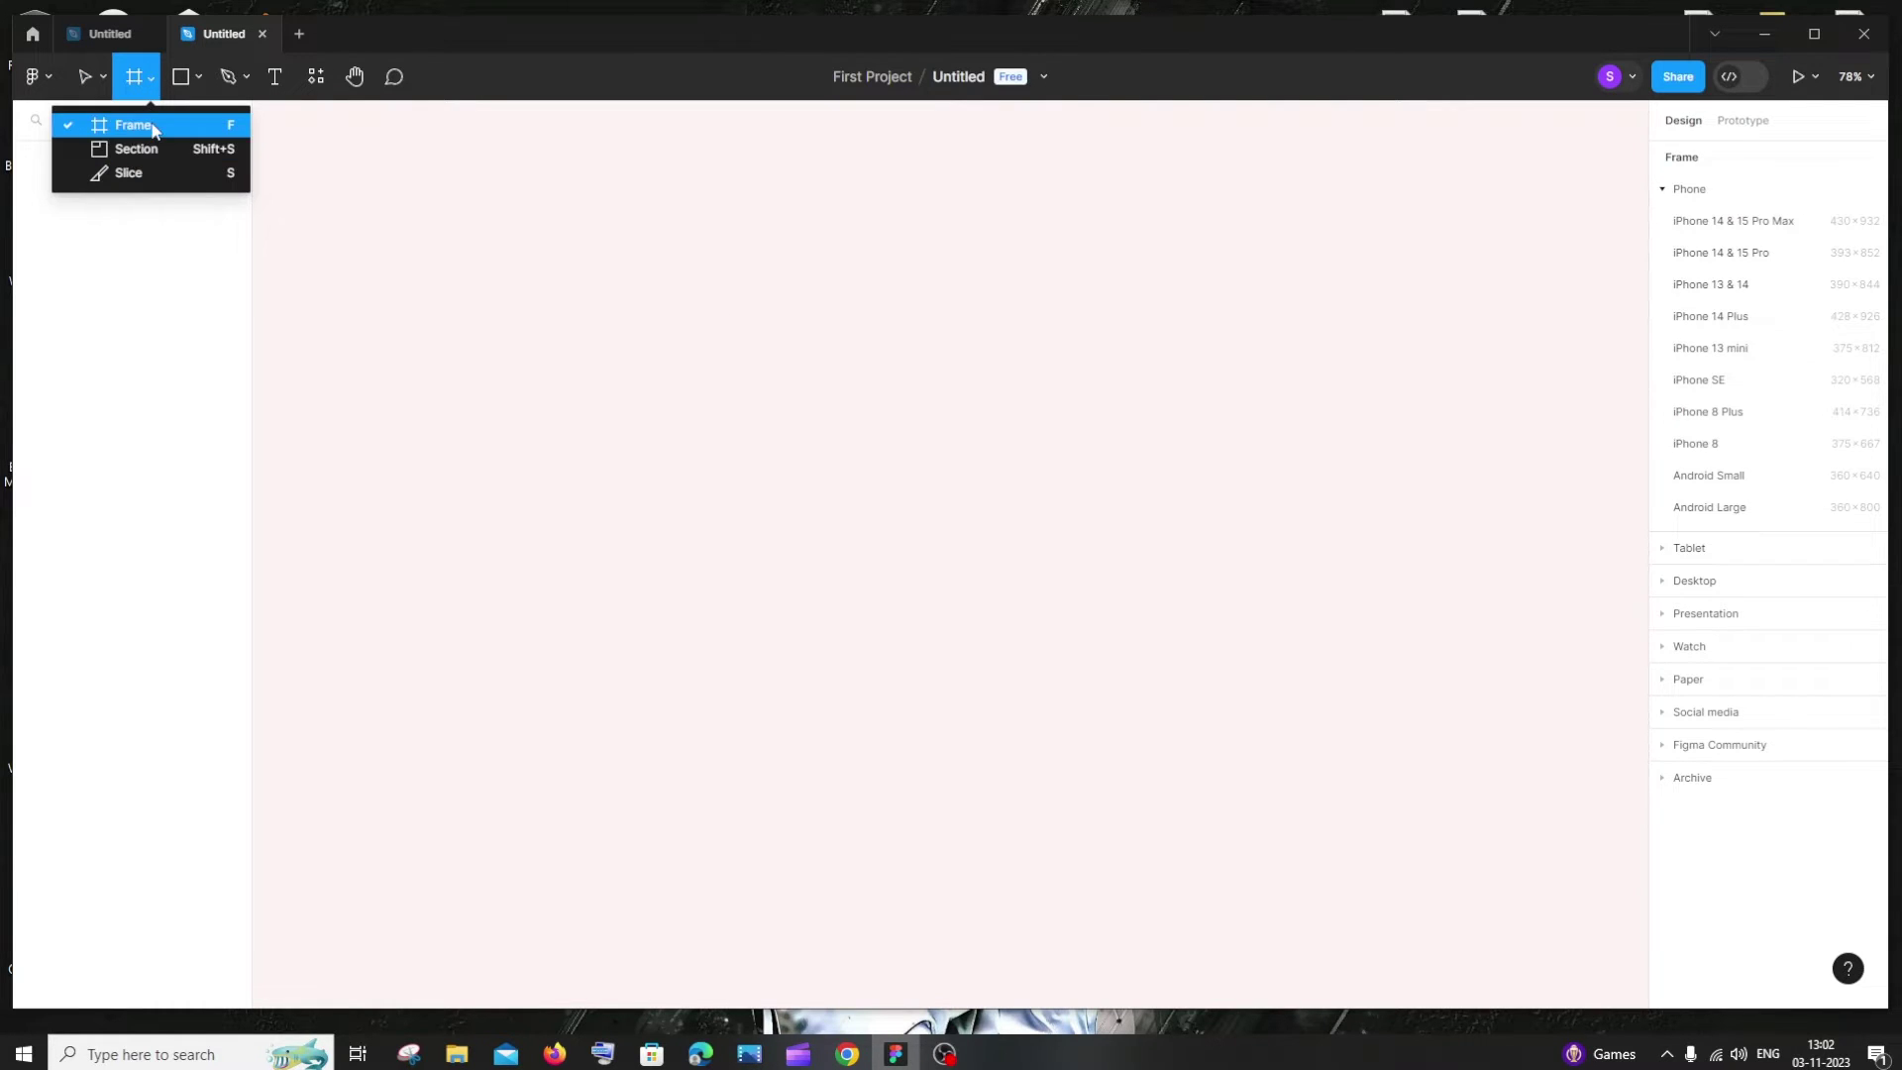
pyautogui.click(155, 130)
pyautogui.moveTo(456, 278); pyautogui.dragTo(884, 689)
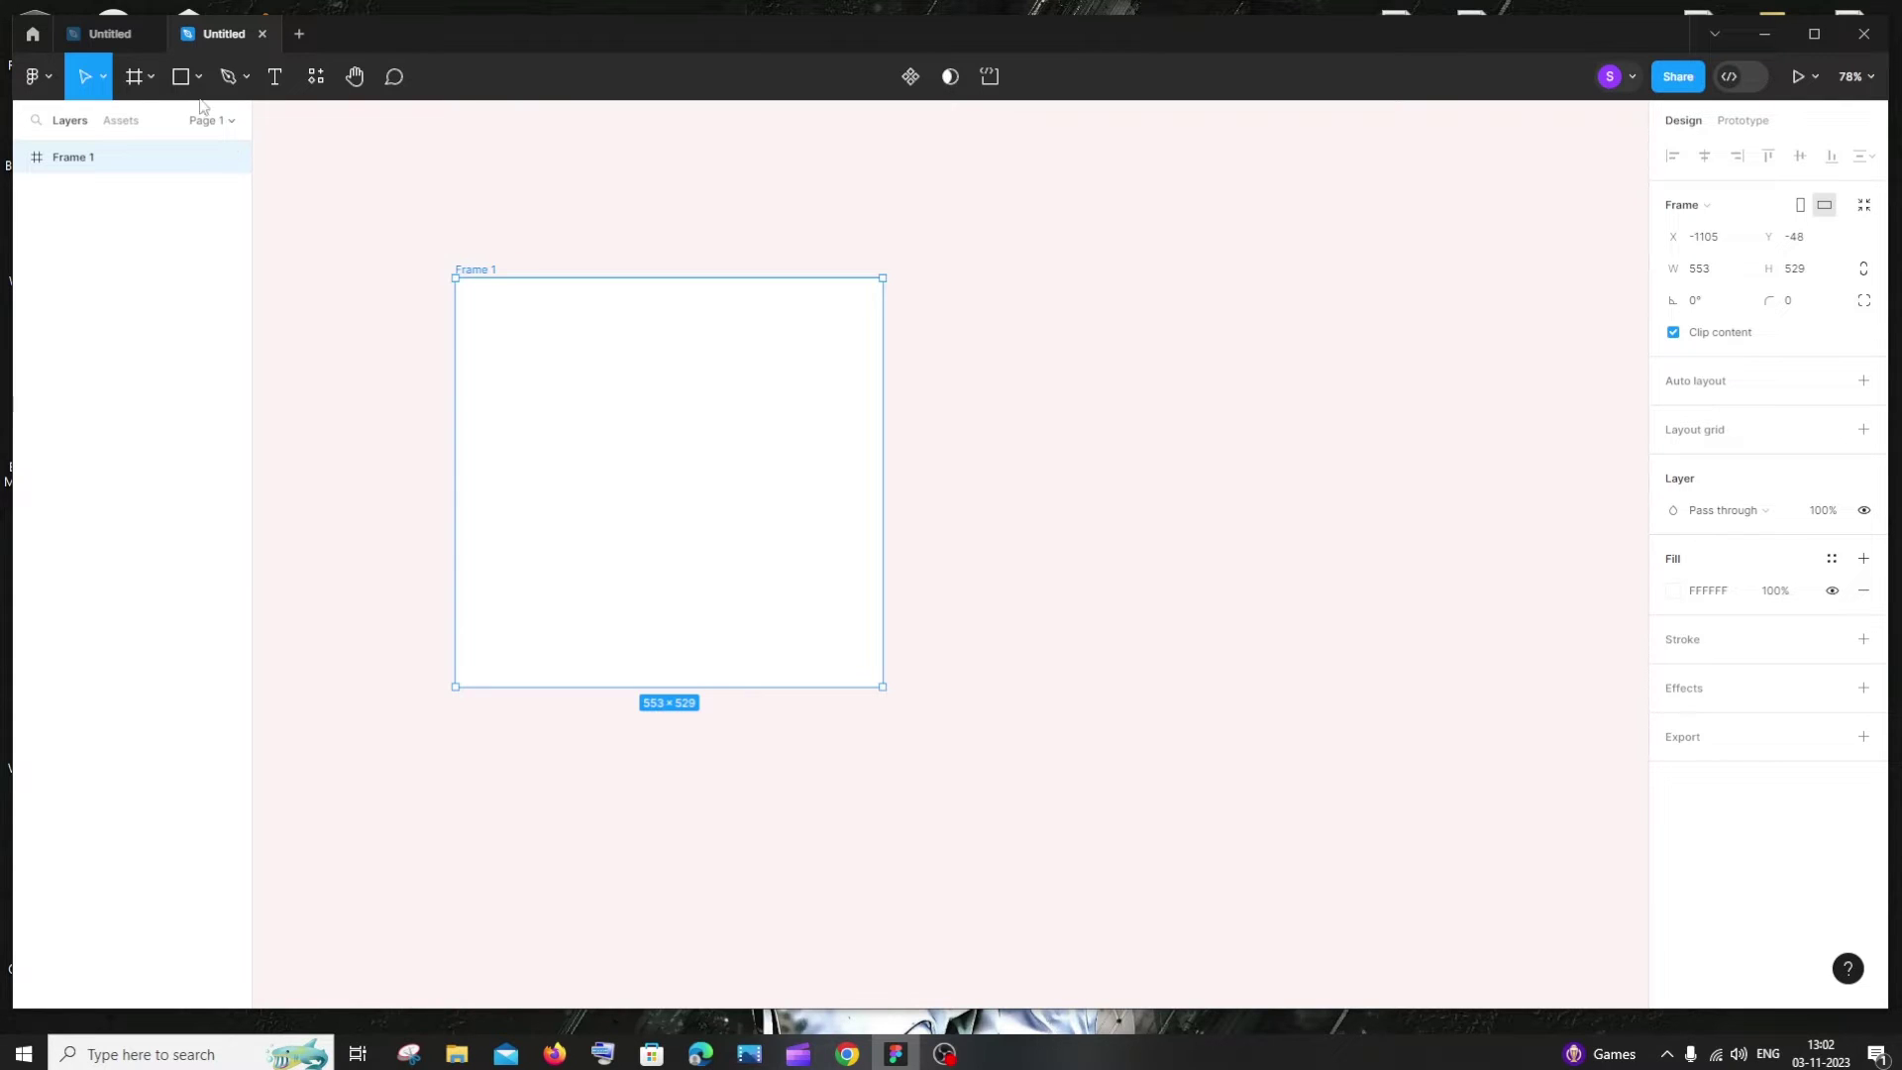
pyautogui.click(151, 77)
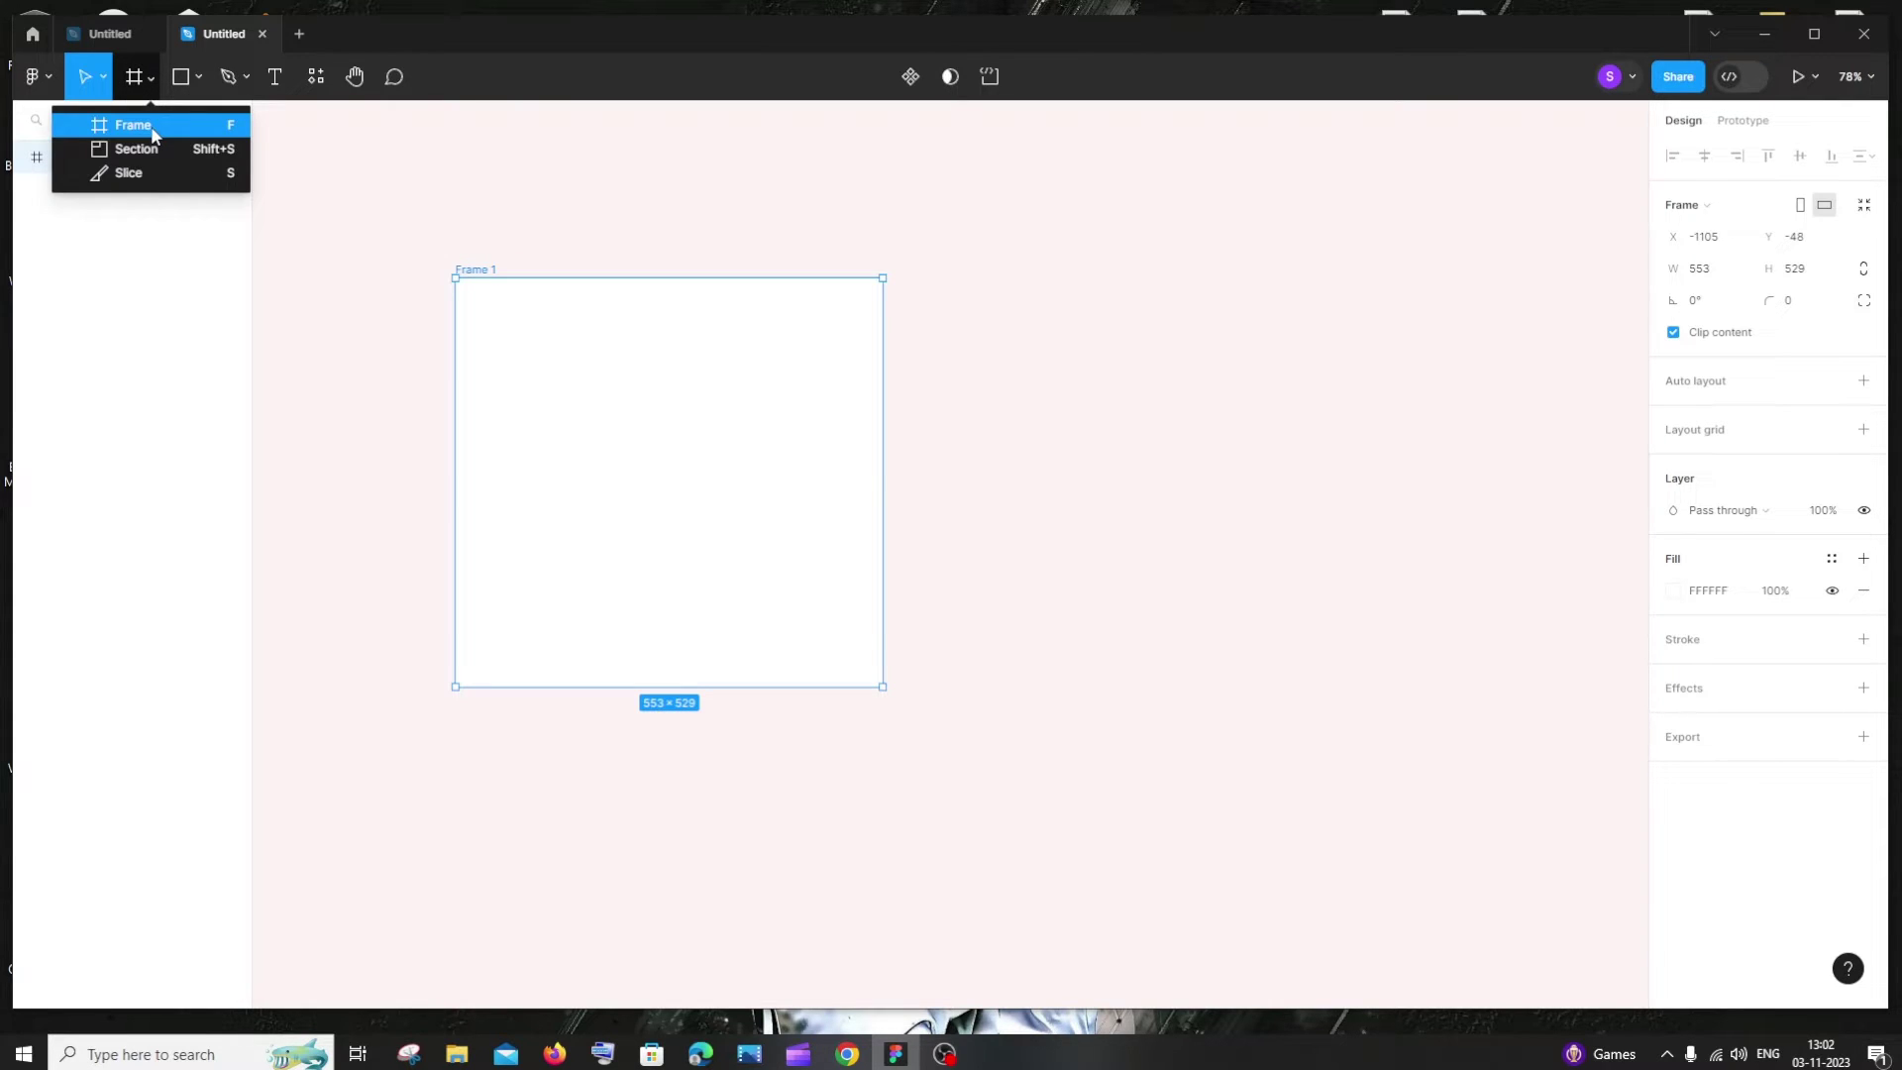
pyautogui.click(150, 125)
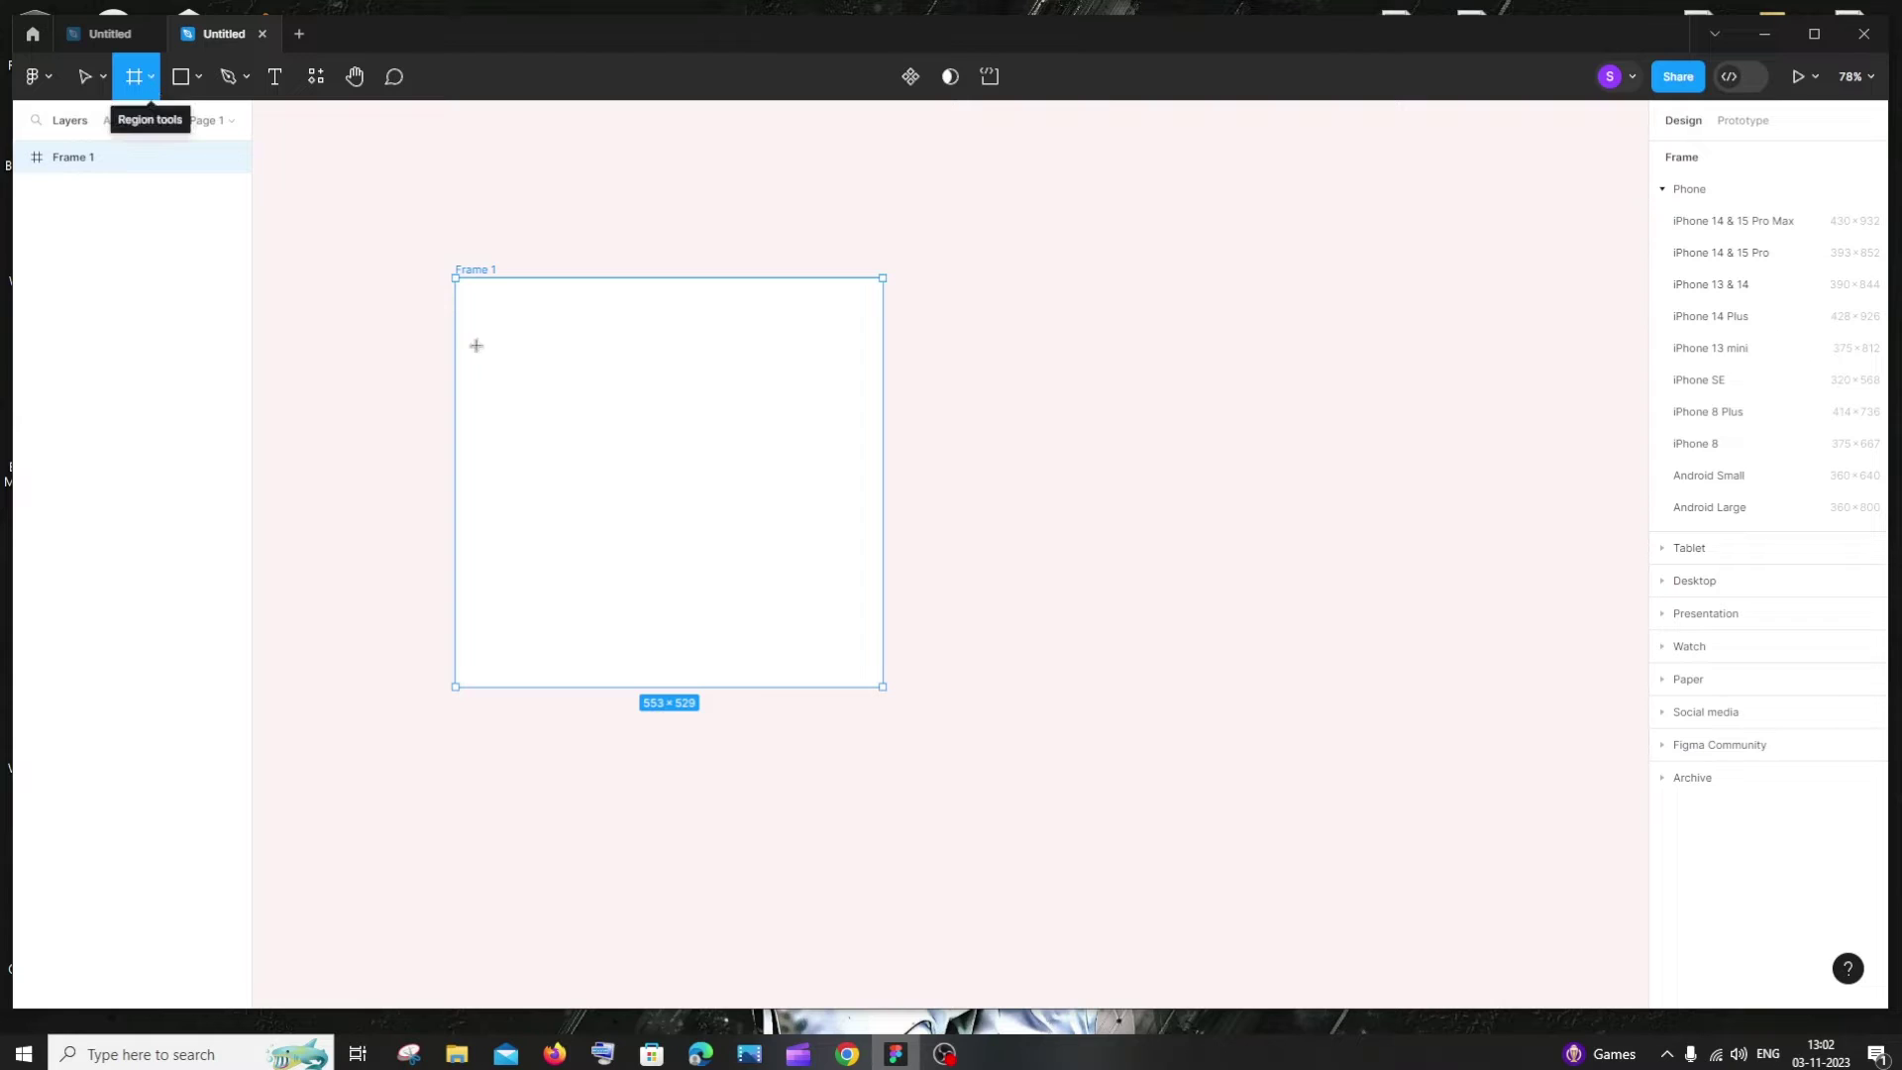
# - Draw a 334×98 Frame 2 inside Frame 1, fill it FA1111 red, and set corner radius 85
pyautogui.moveTo(519, 344); pyautogui.dragTo(777, 421)
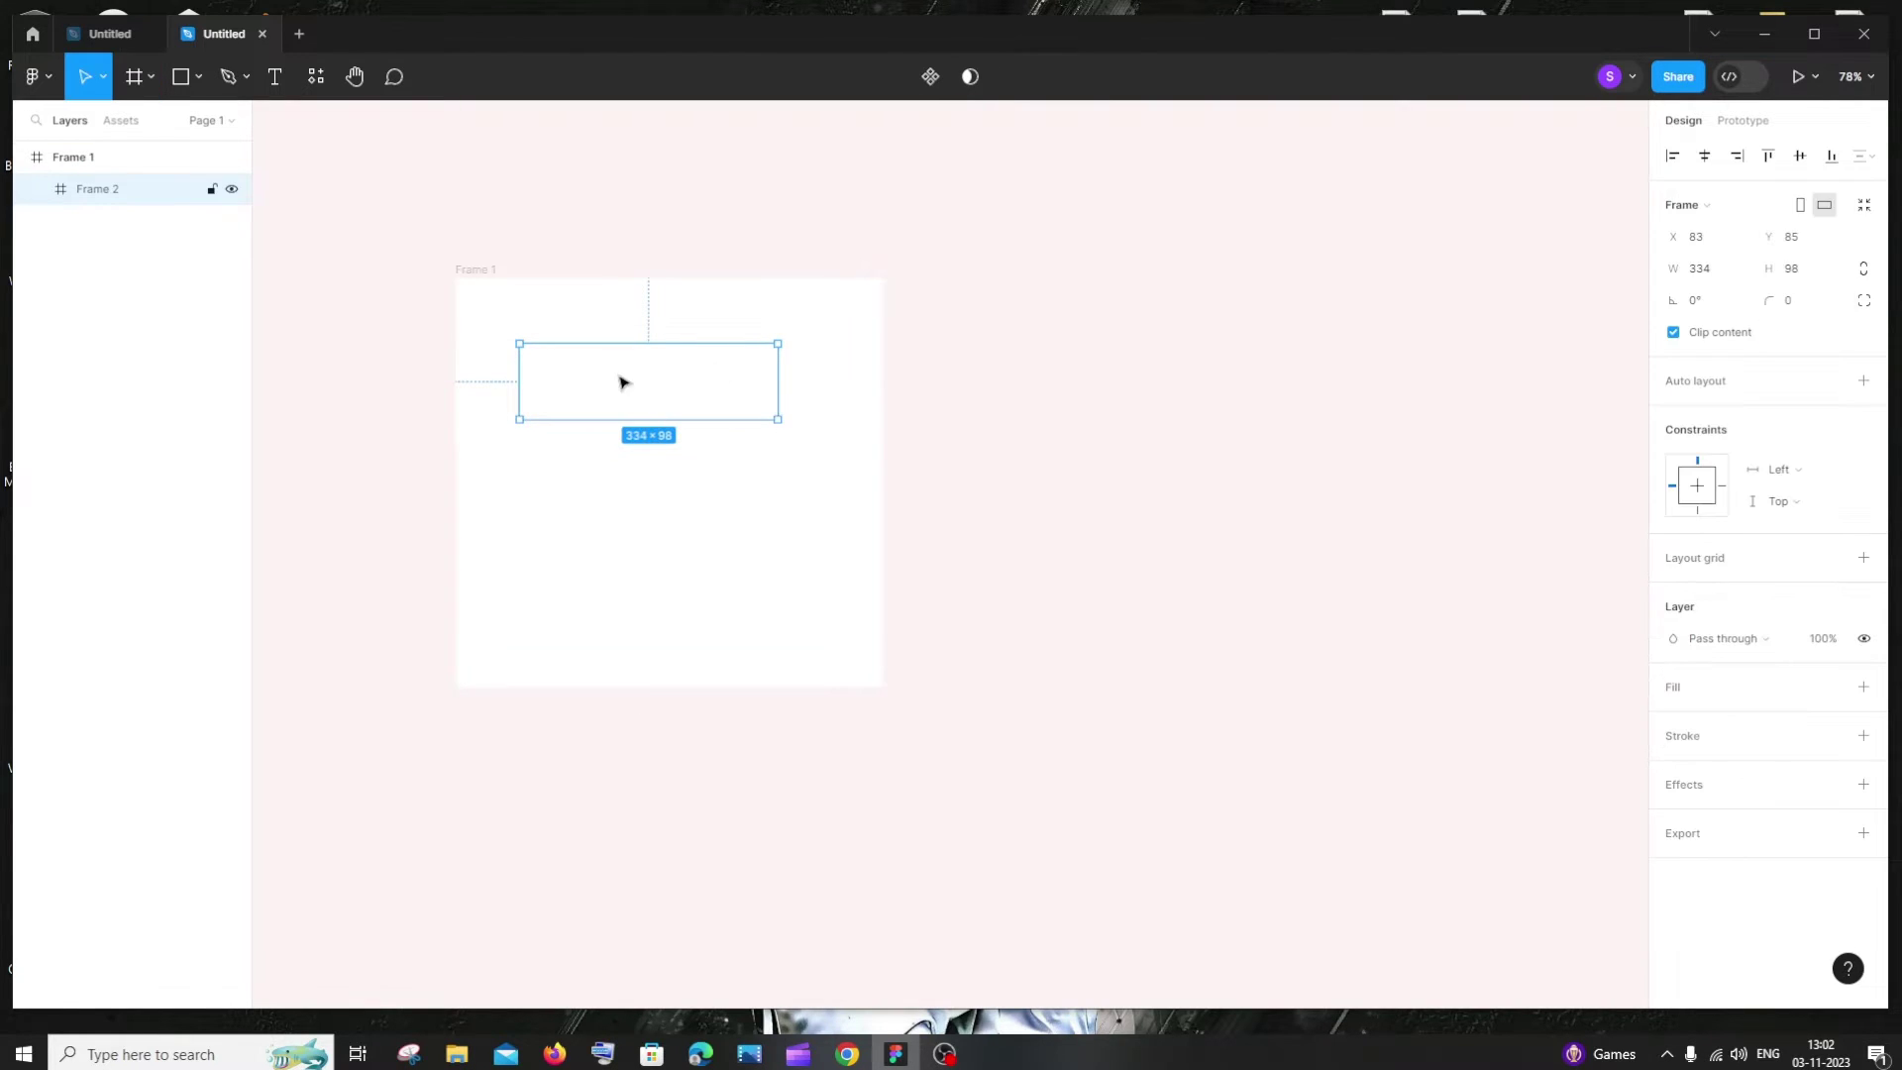
pyautogui.click(1675, 692)
pyautogui.click(1677, 724)
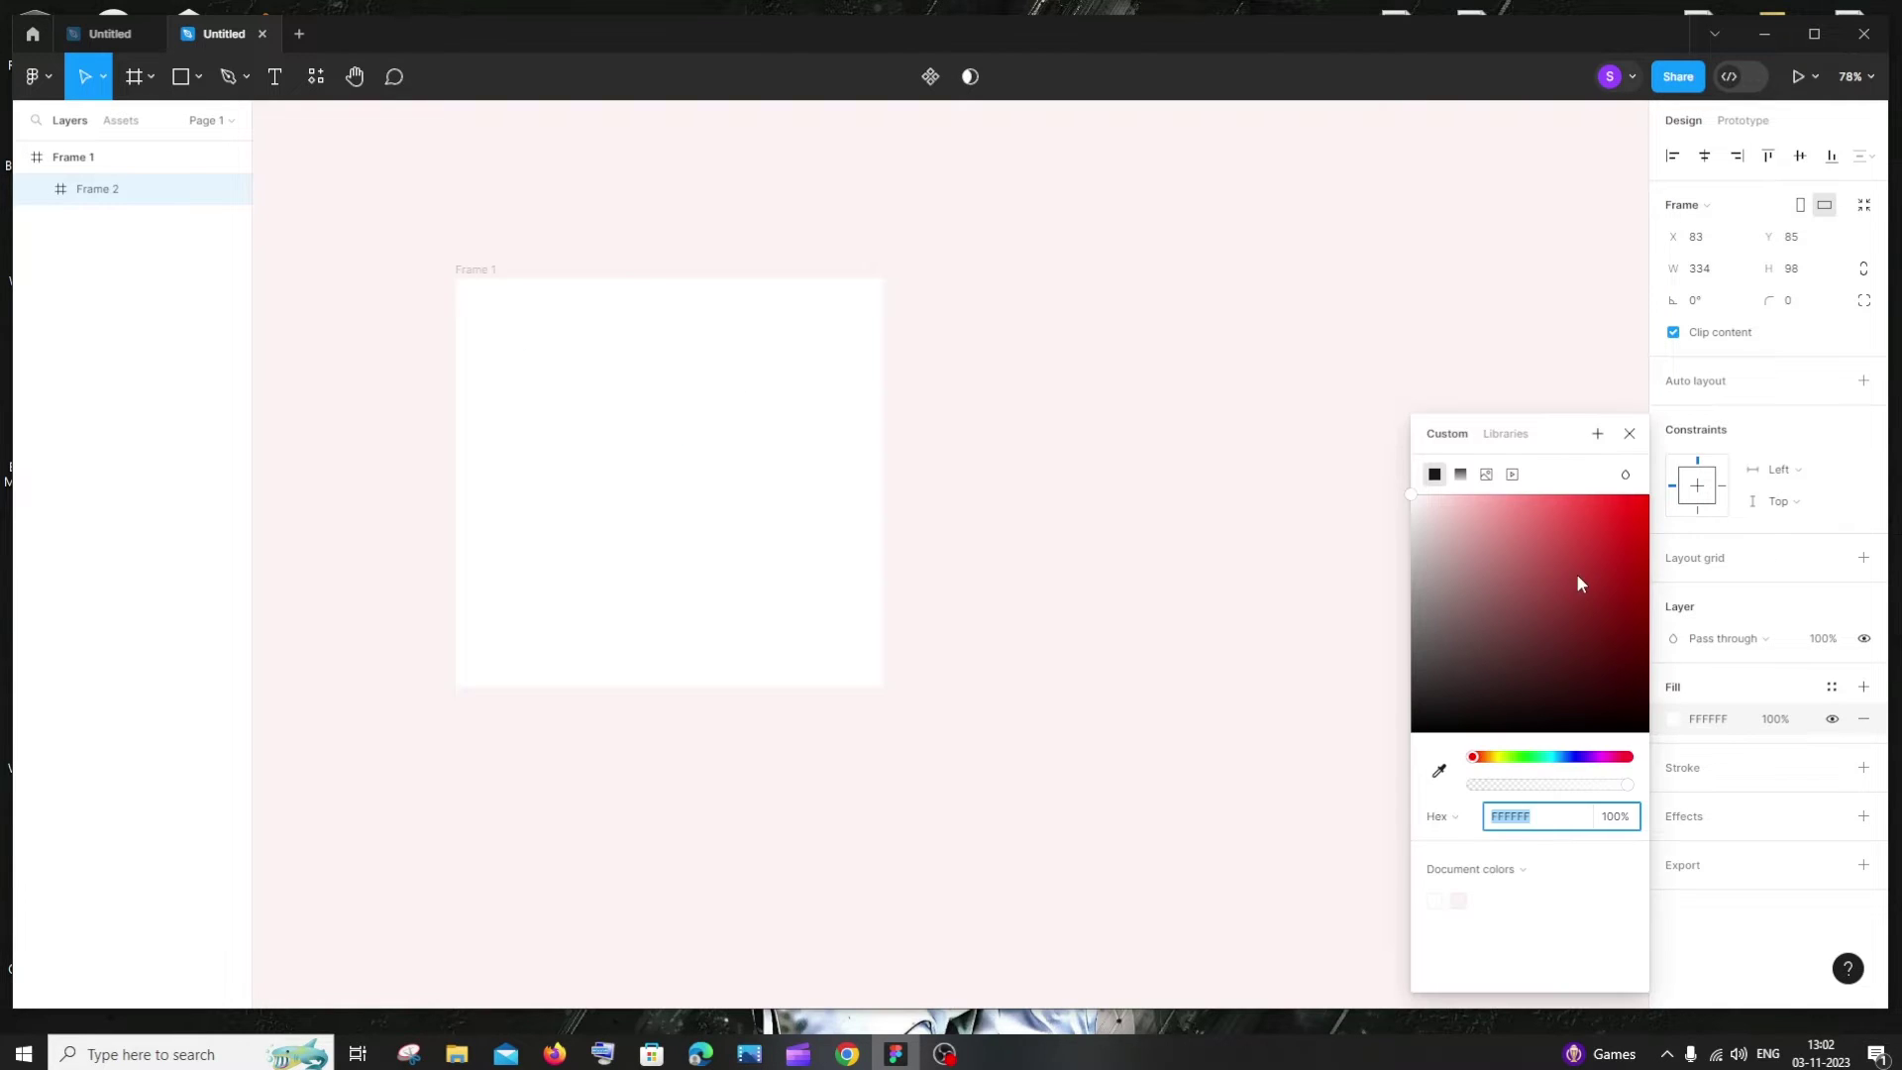
pyautogui.click(1633, 503)
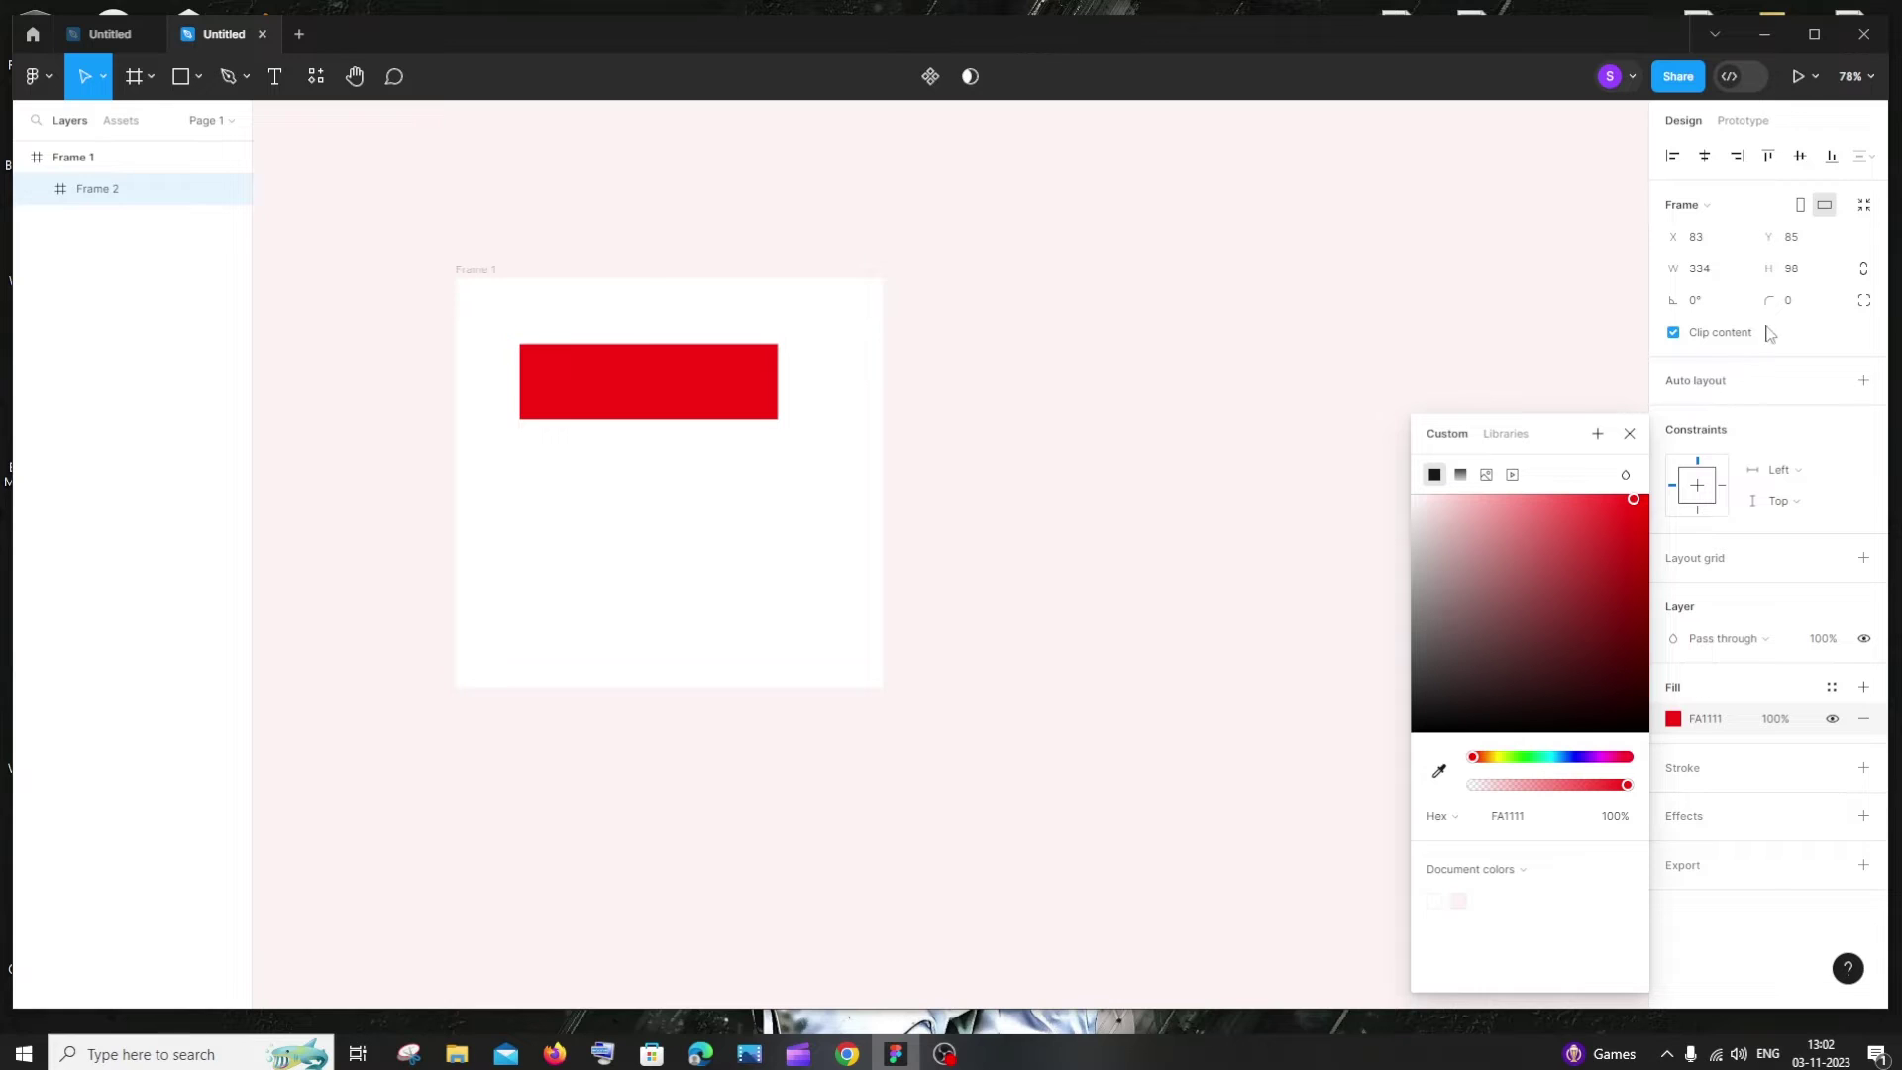
pyautogui.moveTo(1770, 300); pyautogui.dragTo(1586, 308)
# - Add a BUTTON text box inside the red pill
pyautogui.click(645, 526)
pyautogui.click(639, 382)
pyautogui.click(275, 77)
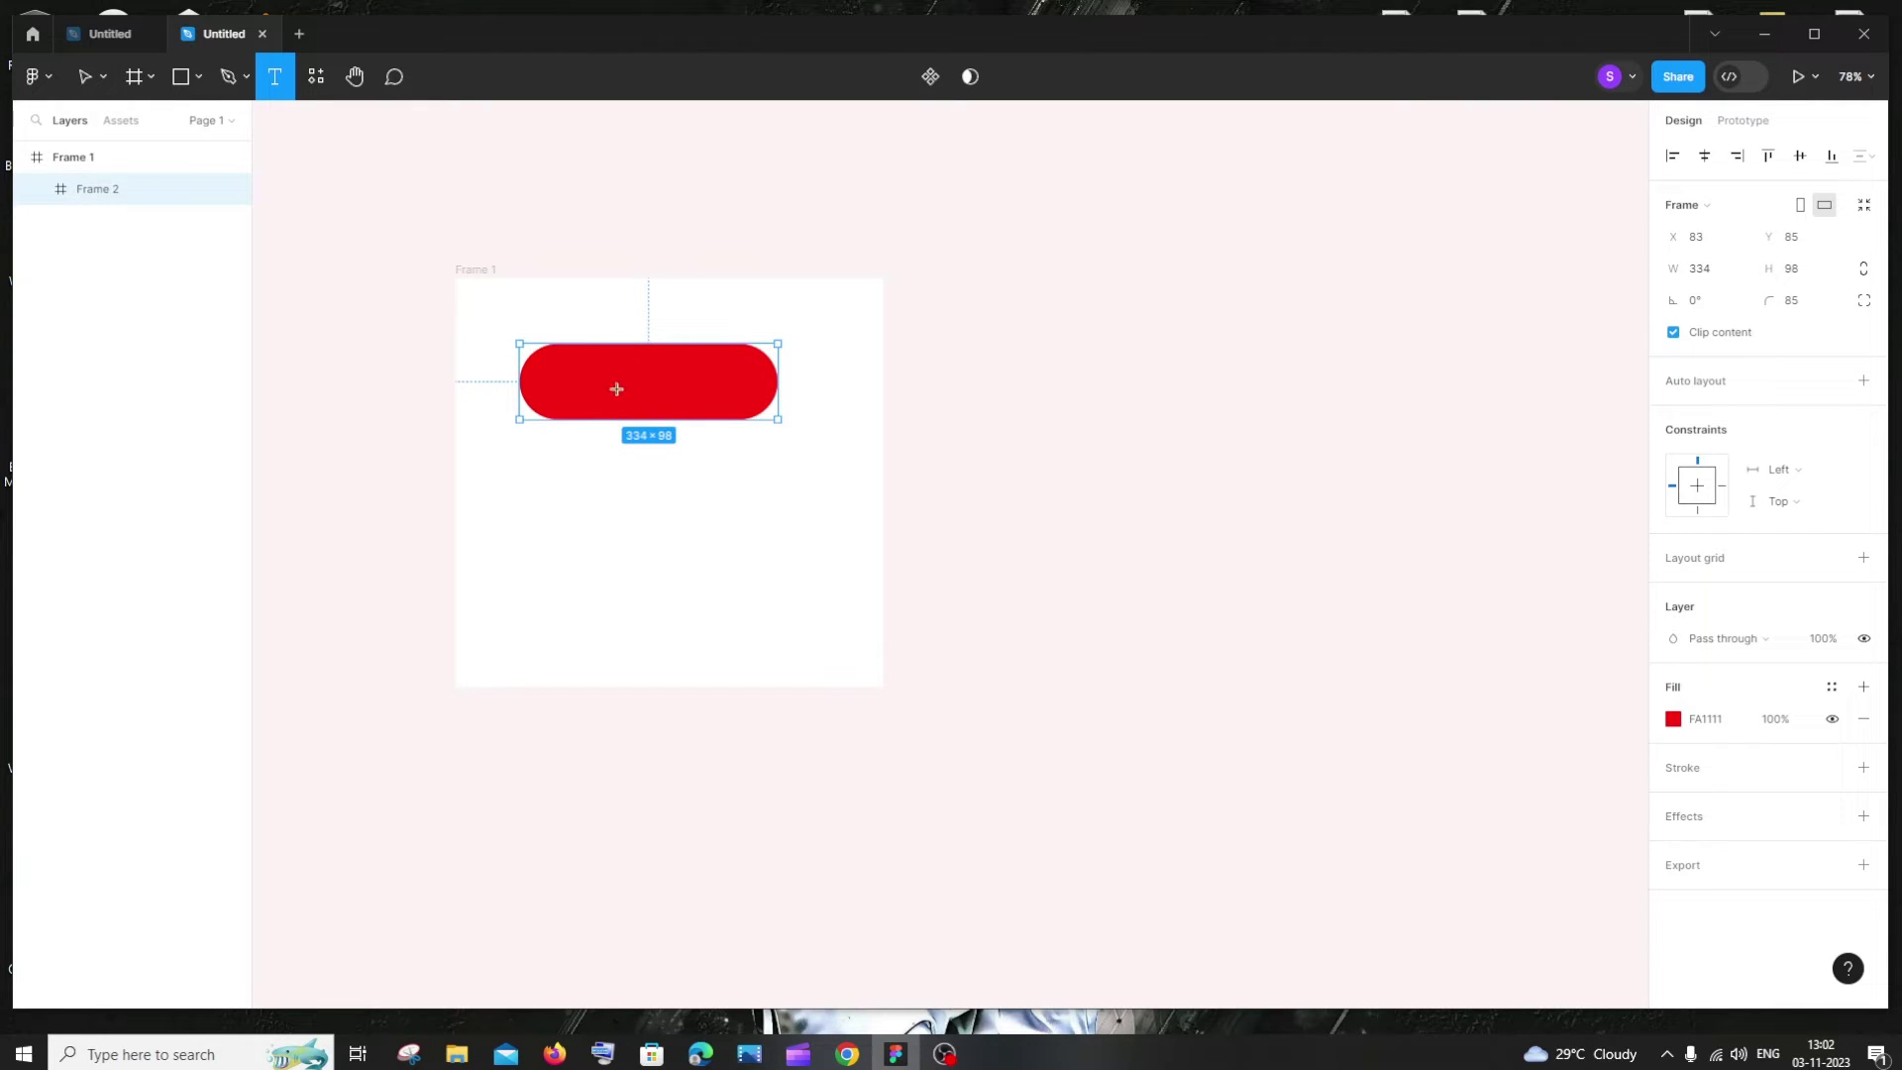
pyautogui.moveTo(545, 359); pyautogui.dragTo(763, 404)
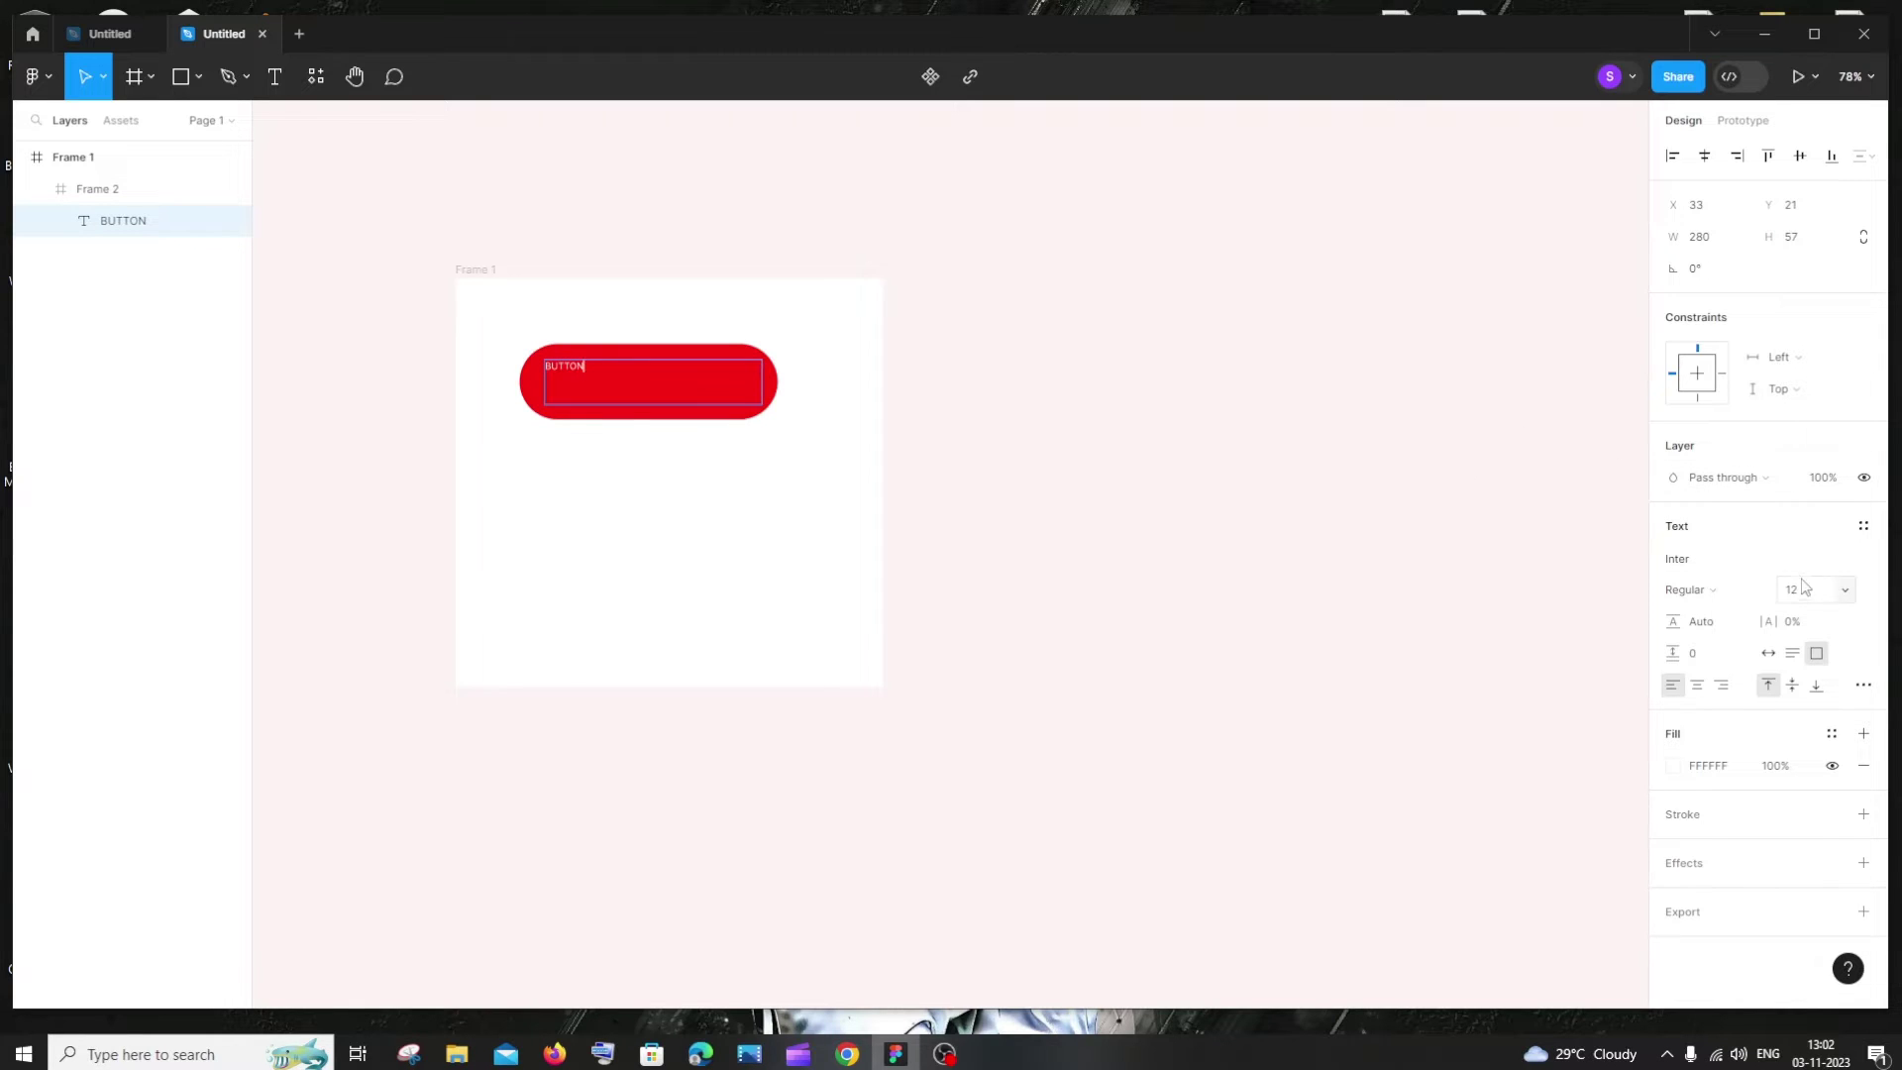
# - Set the BUTTON label to font size 64 with Bold weight
pyautogui.click(1845, 595)
pyautogui.click(614, 369)
pyautogui.click(1845, 593)
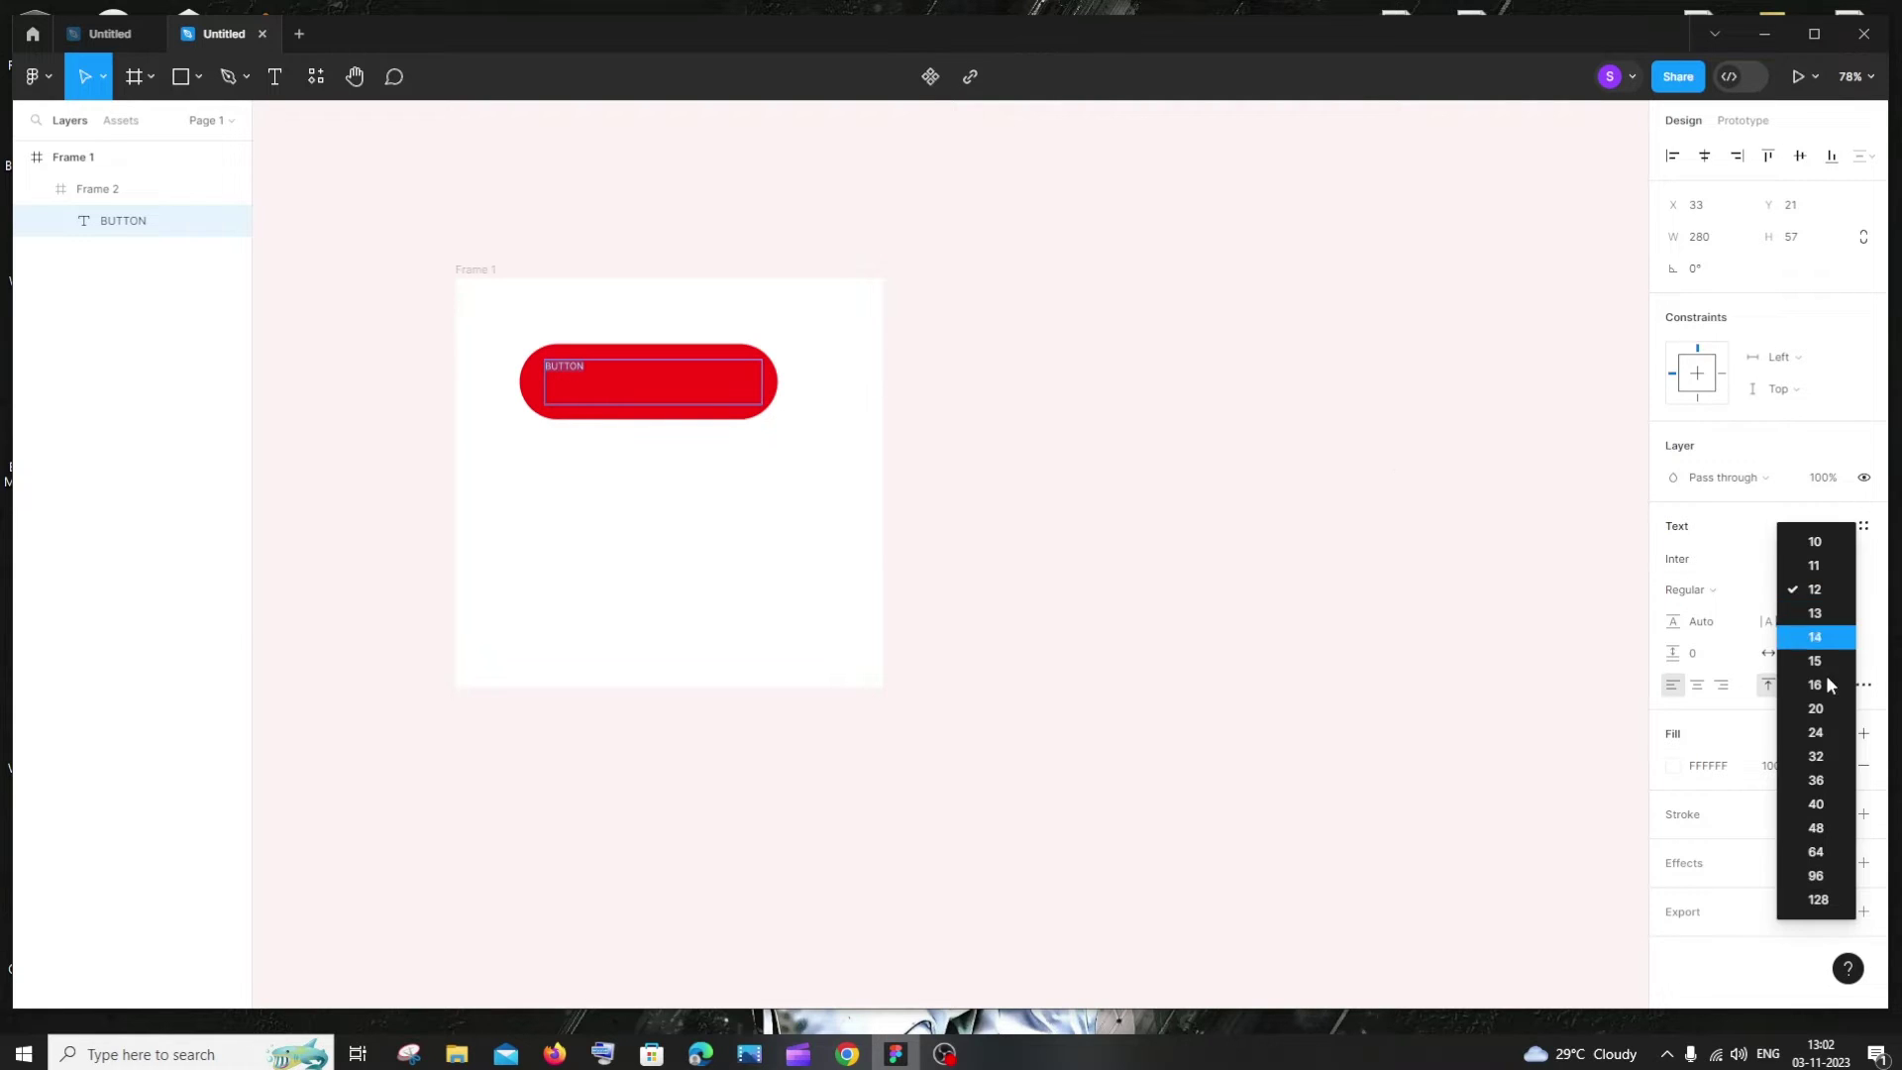
pyautogui.click(1815, 851)
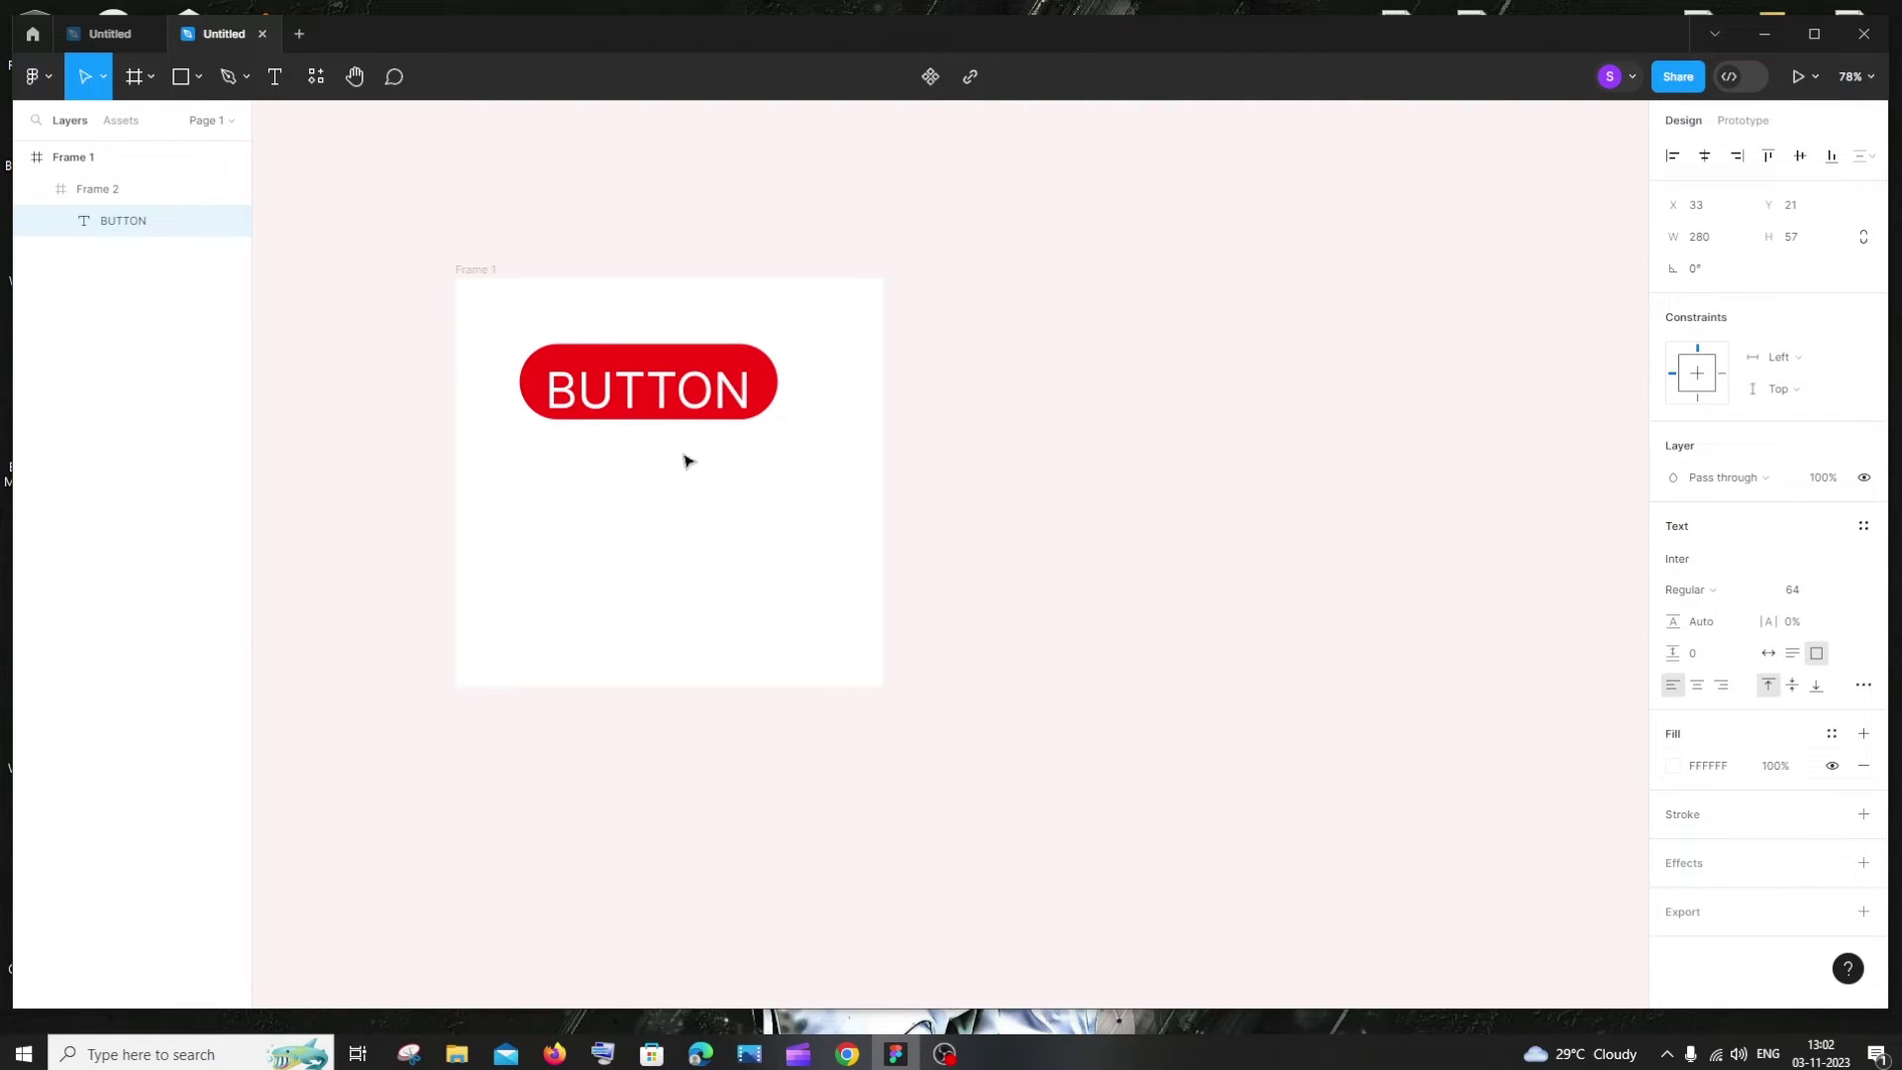
pyautogui.click(1689, 590)
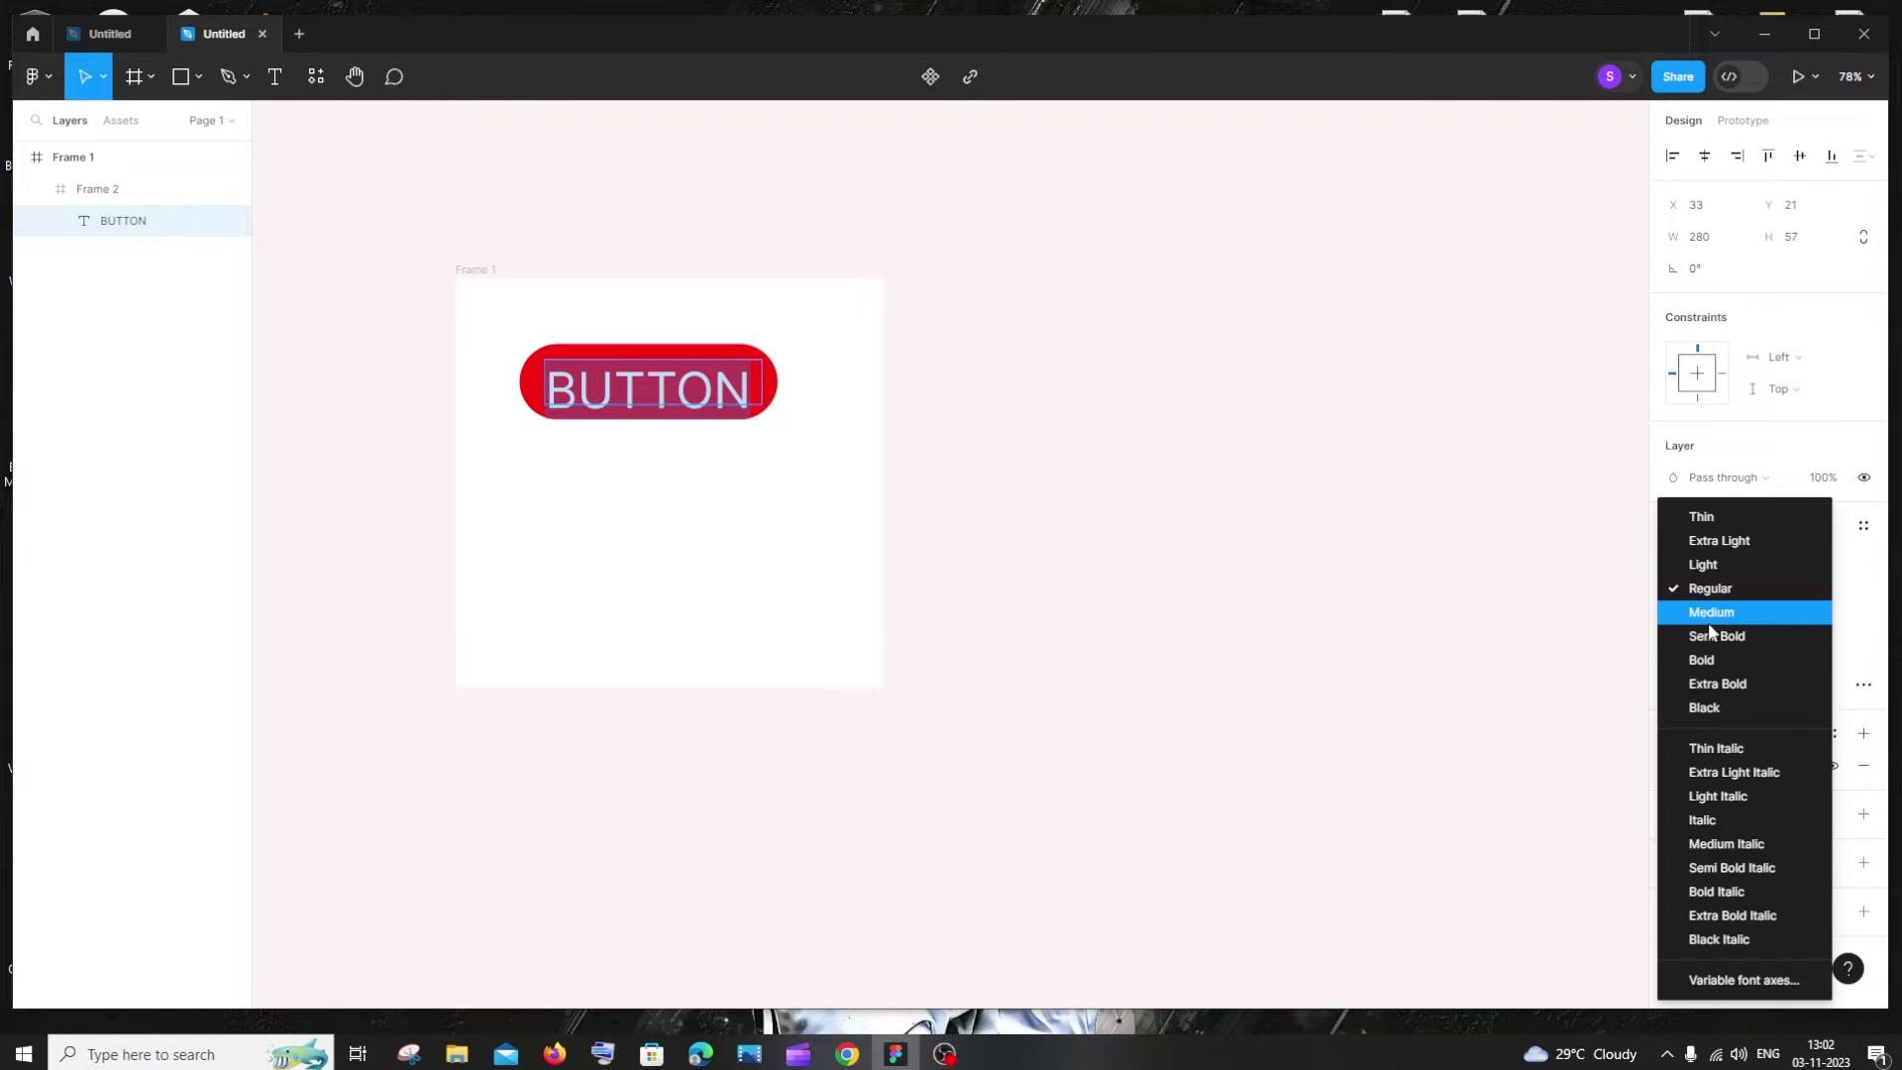
pyautogui.click(1694, 658)
pyautogui.click(706, 345)
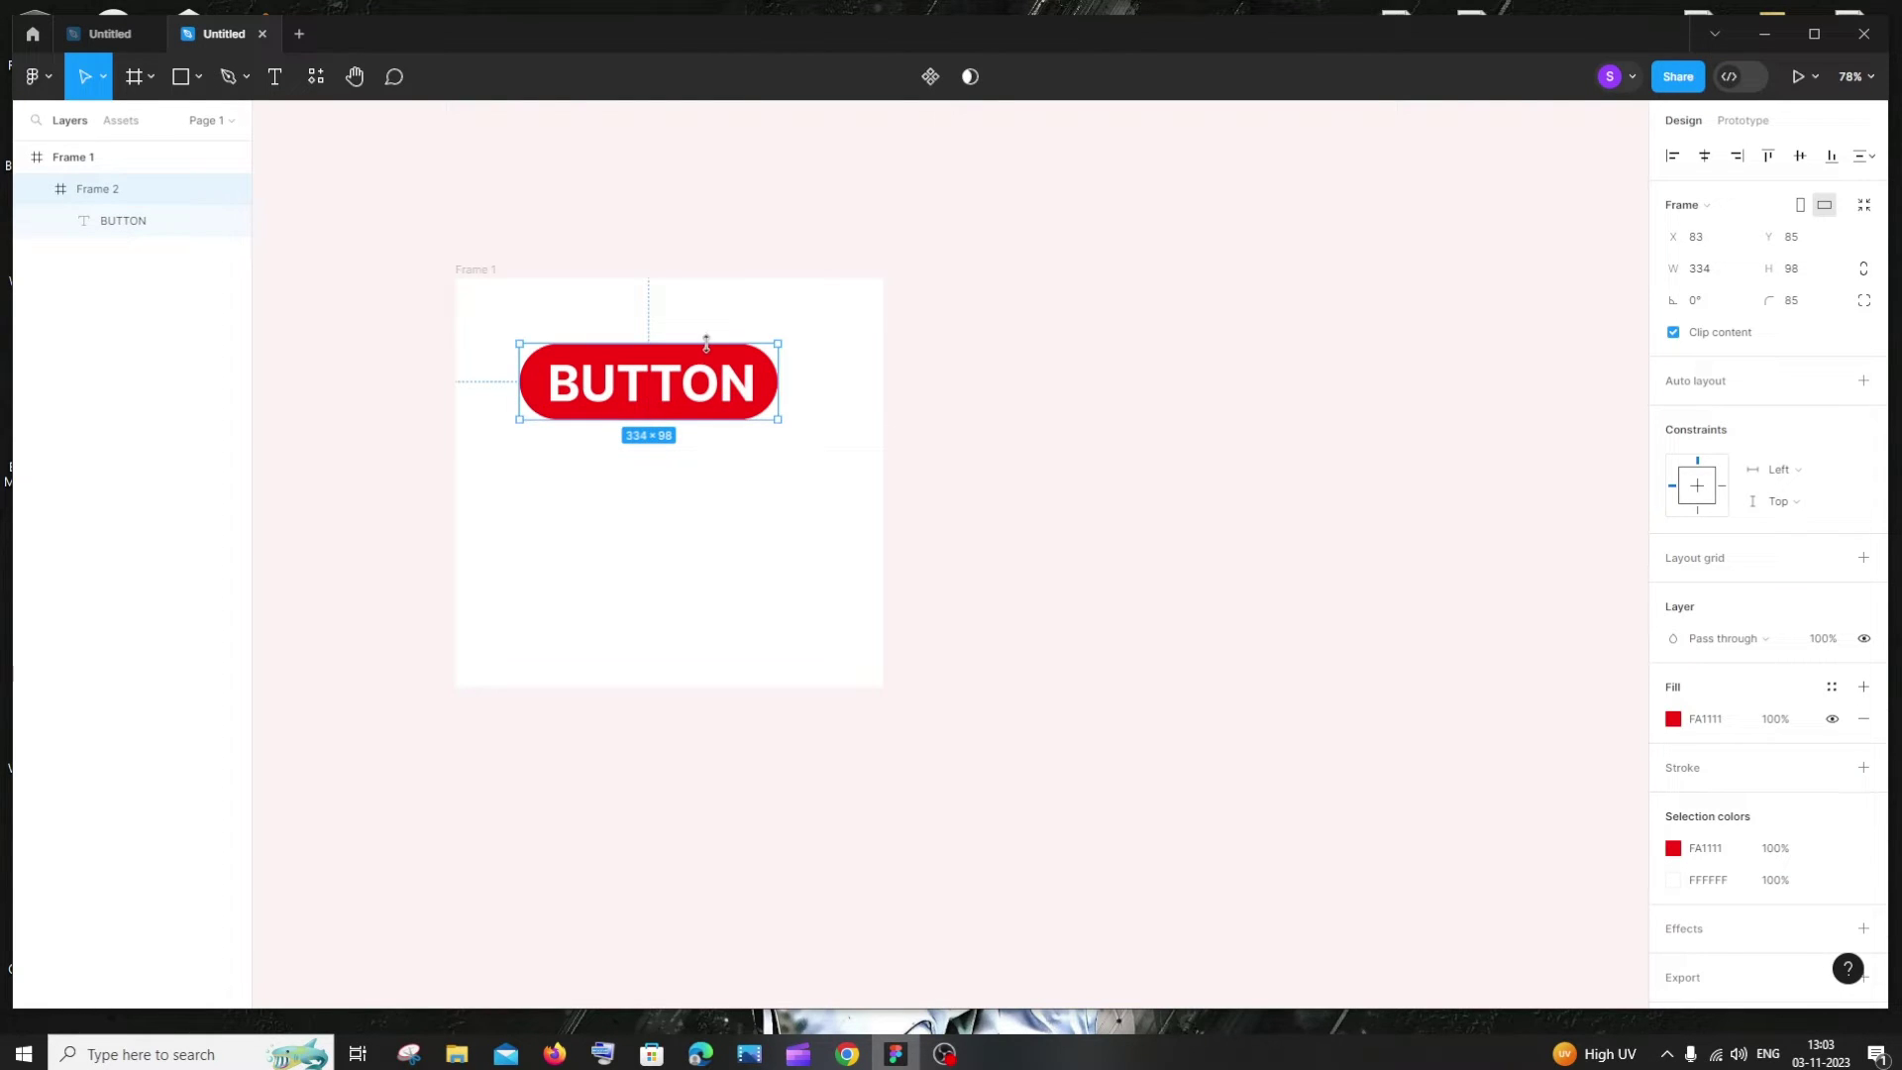
# - Alt-drag a copy of the red button, Frame 3, to just below the original at X 83, Y 295
pyautogui.click(832, 401)
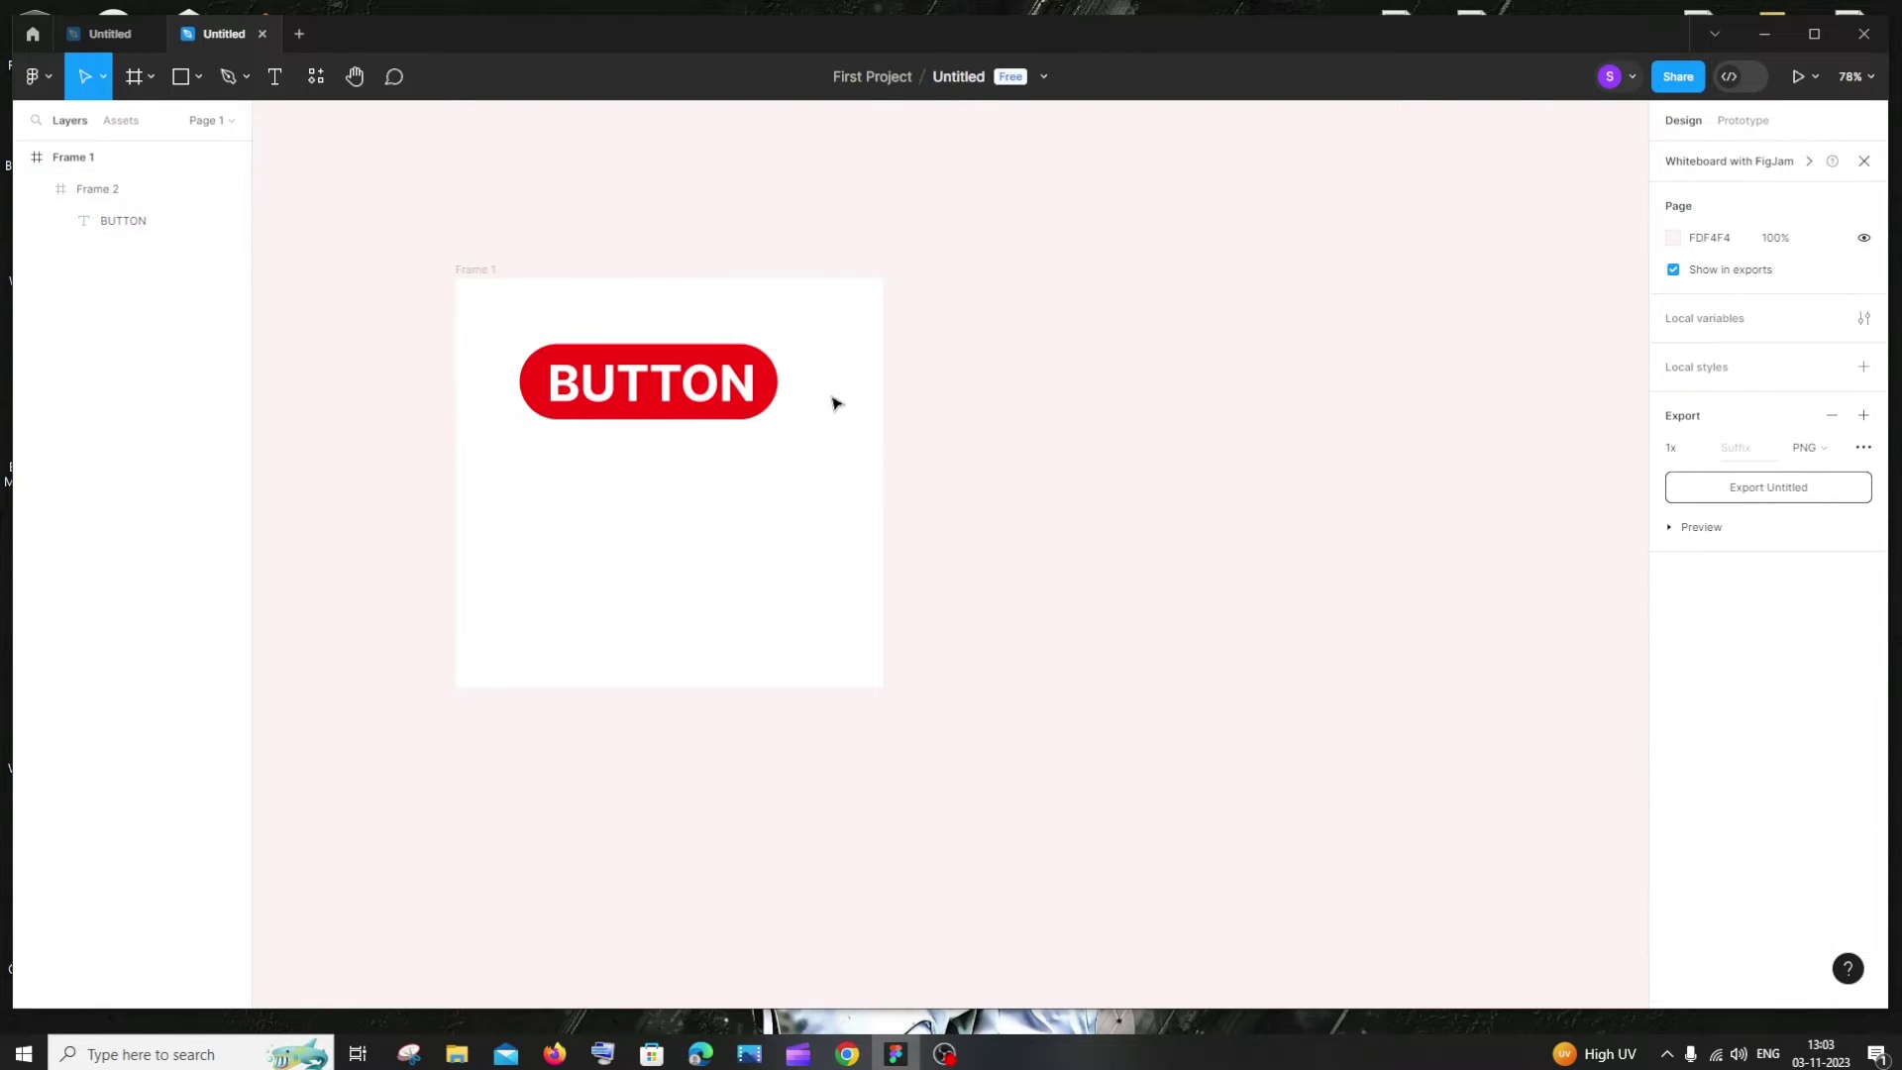
pyautogui.click(700, 362)
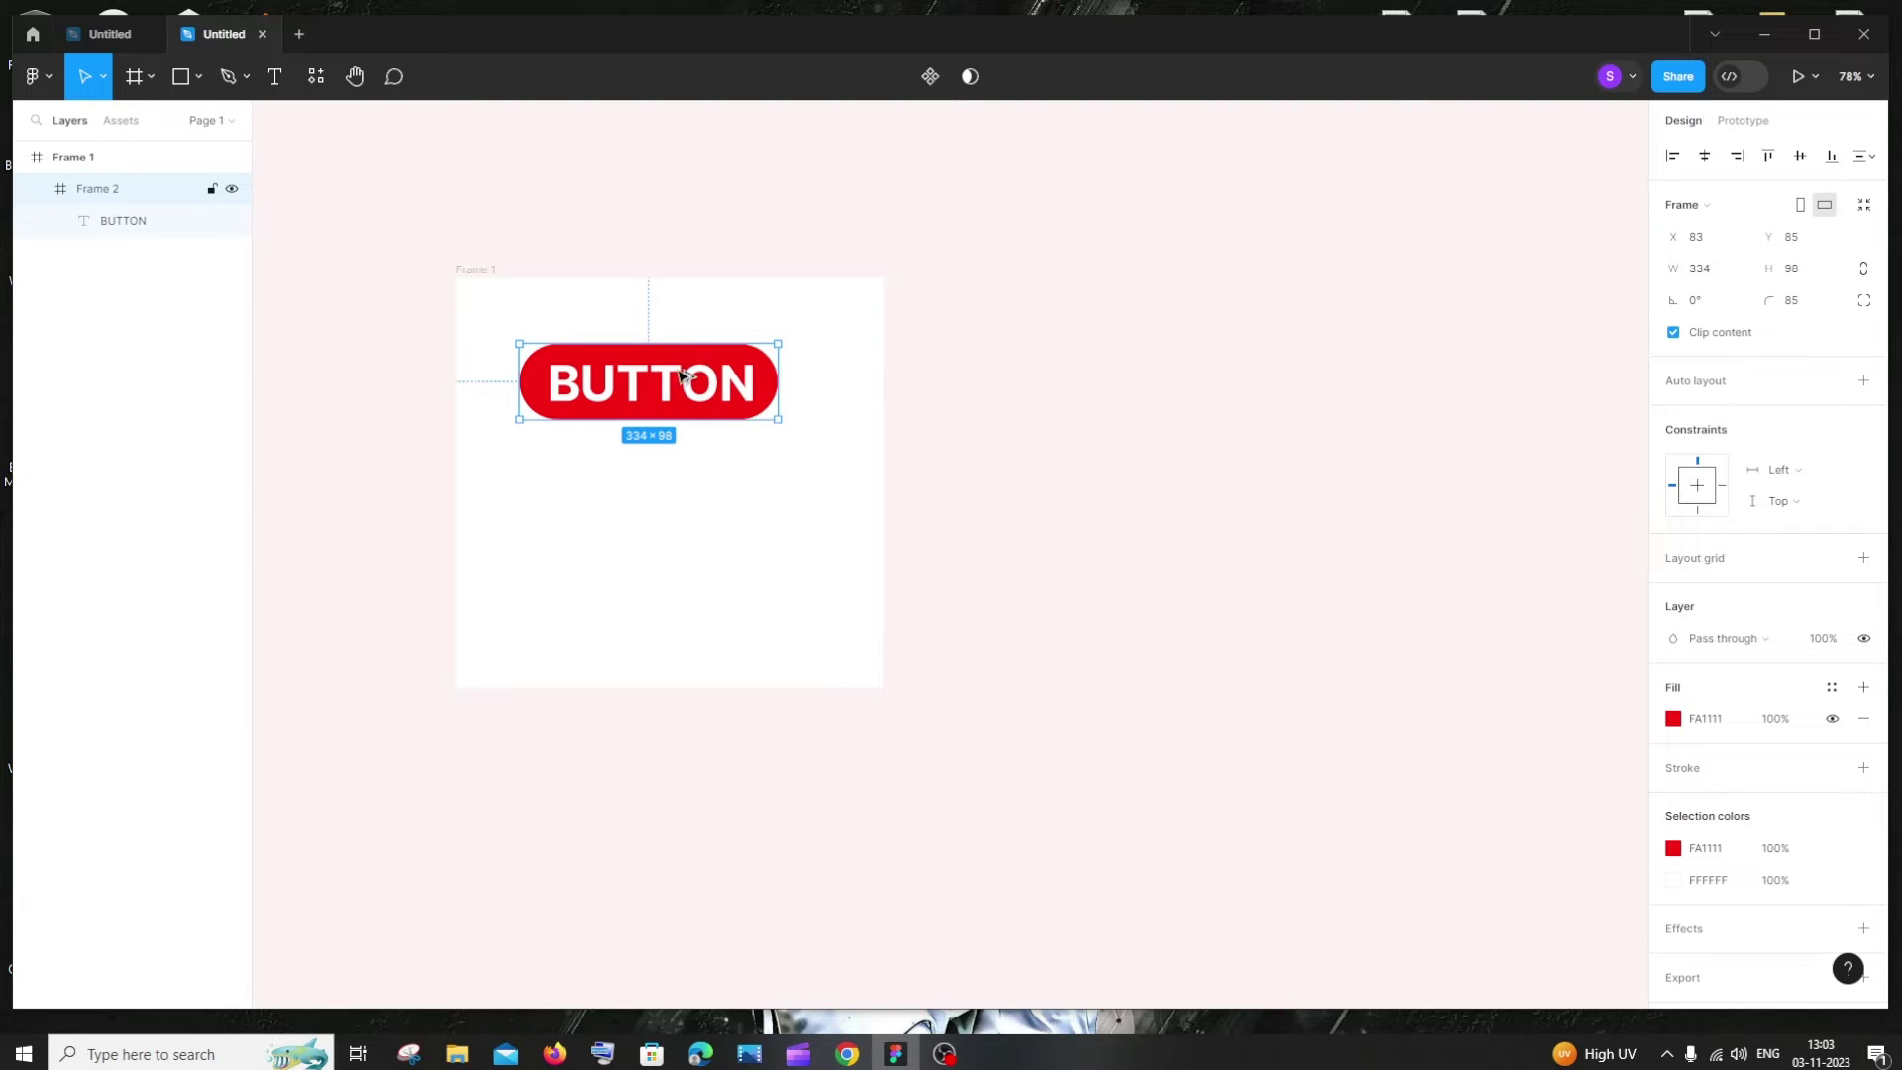
pyautogui.moveTo(681, 376); pyautogui.dragTo(682, 538)
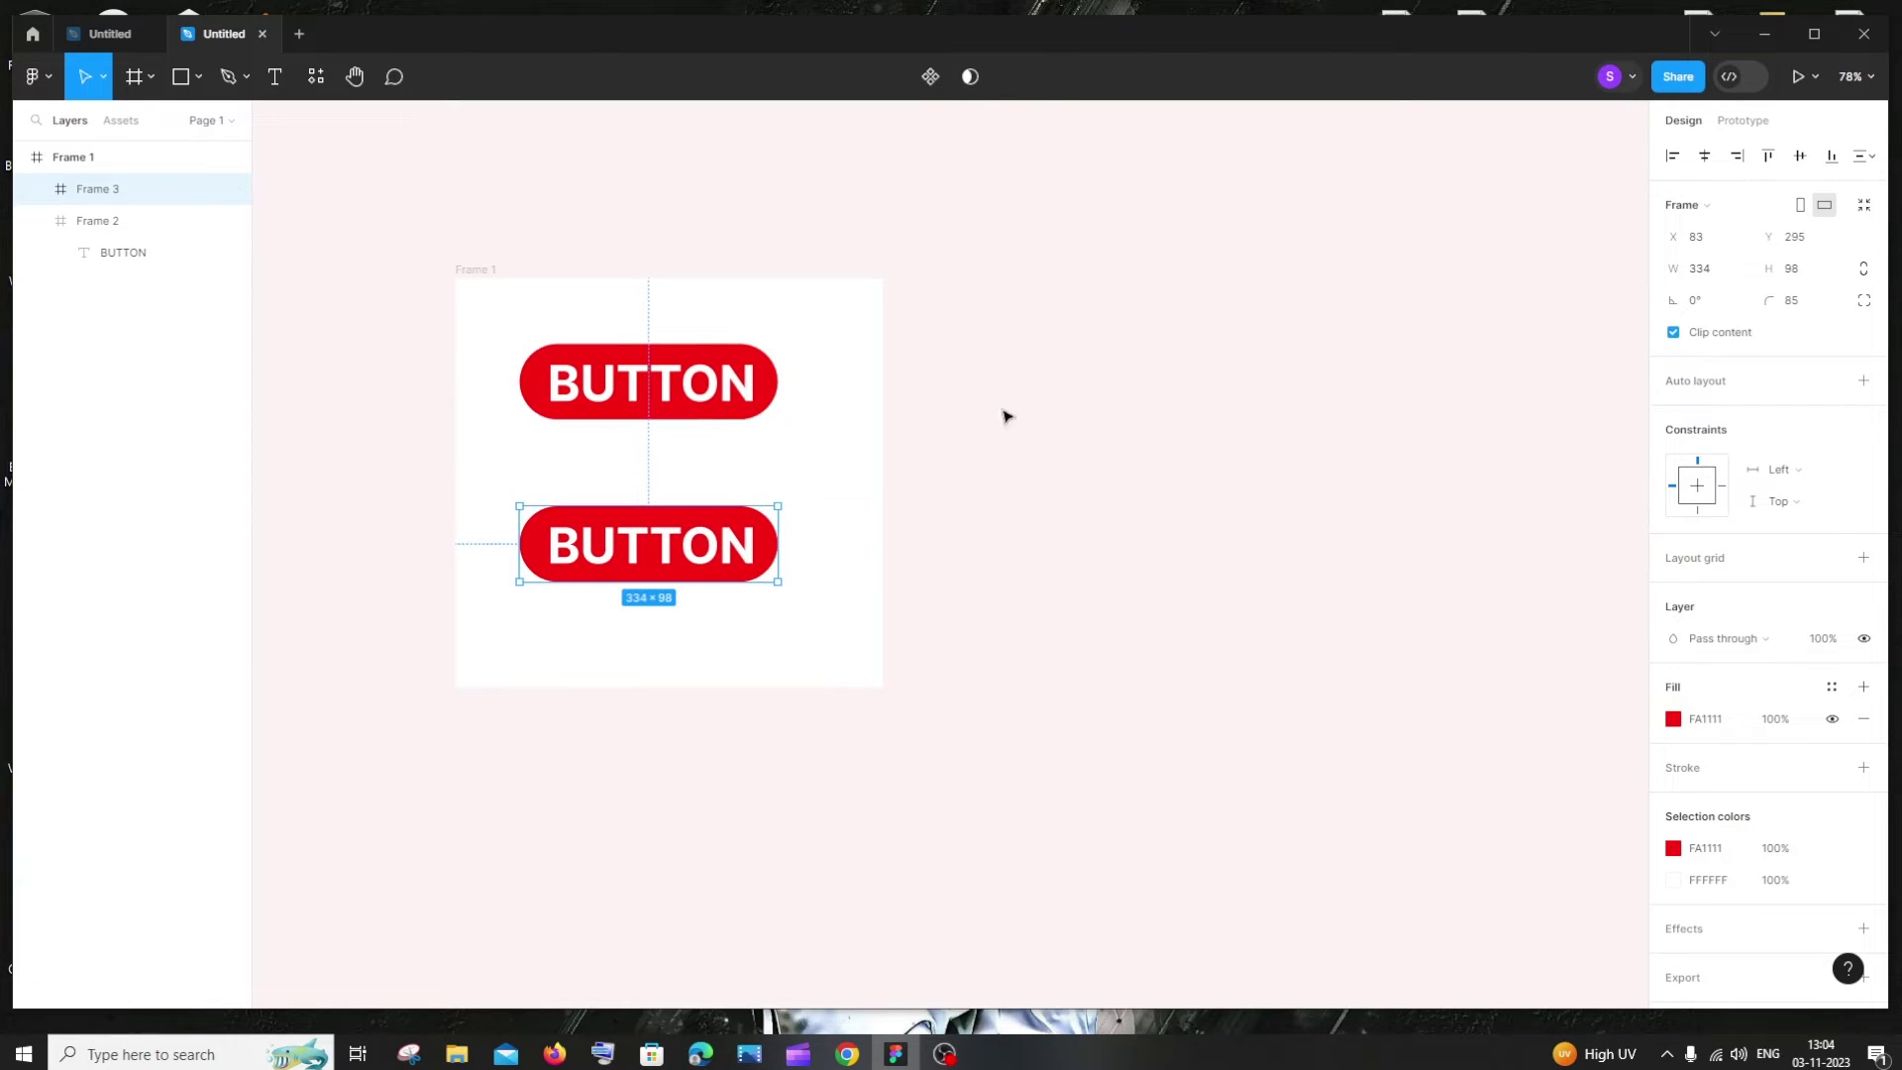
pyautogui.click(146, 222)
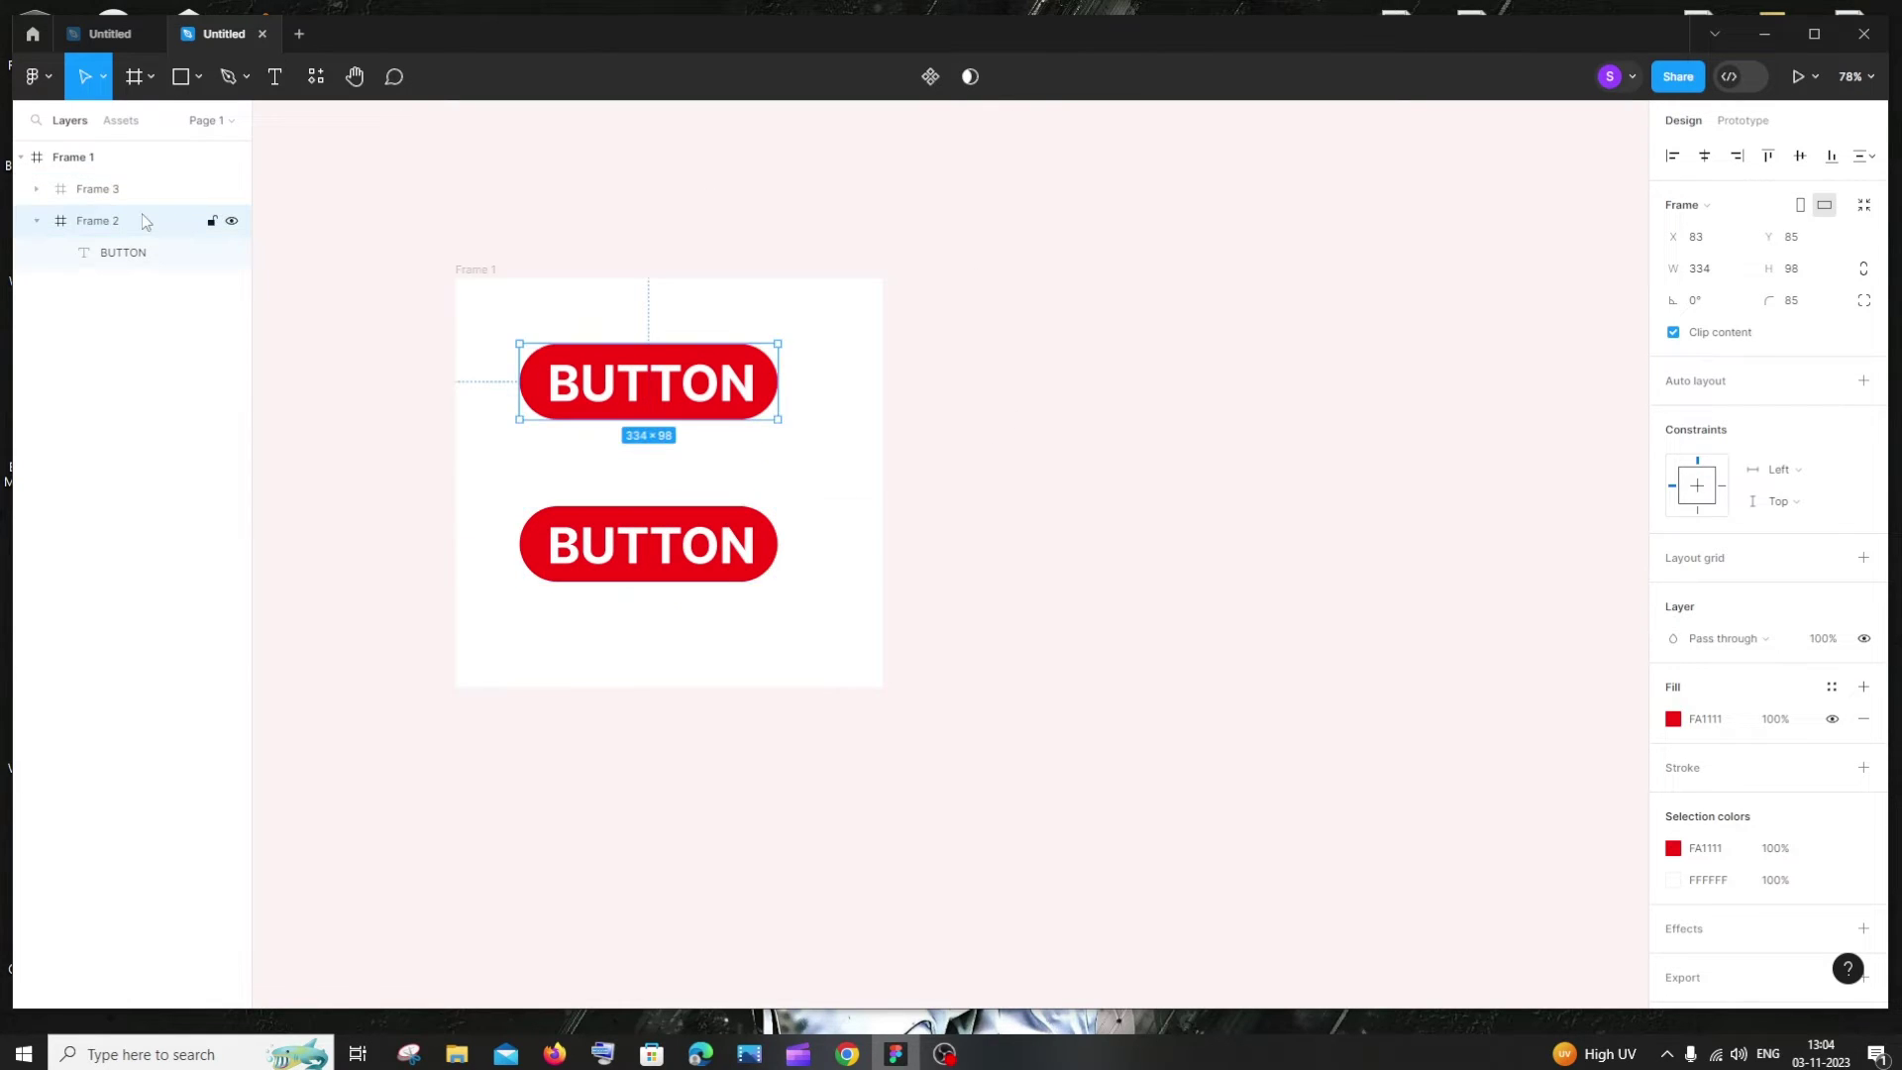
# - Rename the top button layer, Frame 2, to DEFAULT
pyautogui.rightClick(139, 211)
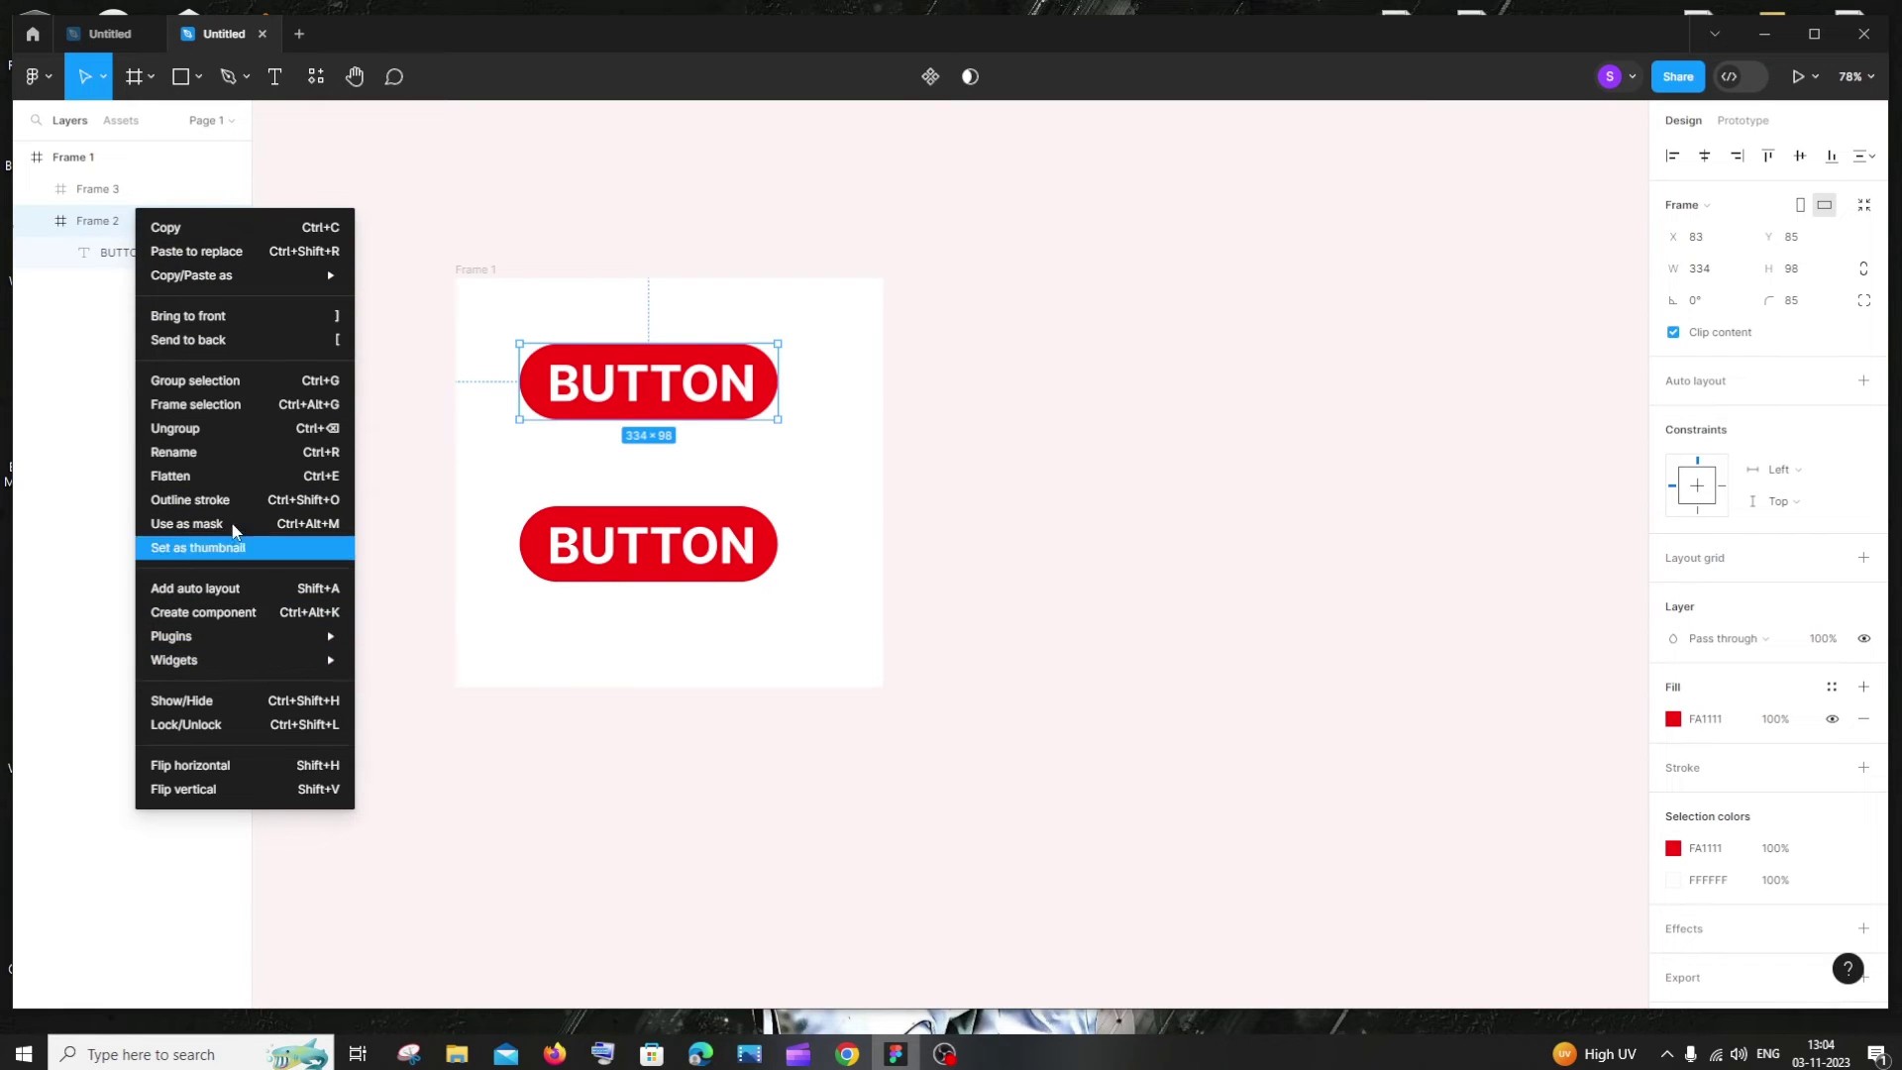
pyautogui.click(234, 453)
pyautogui.press('BackSpace')
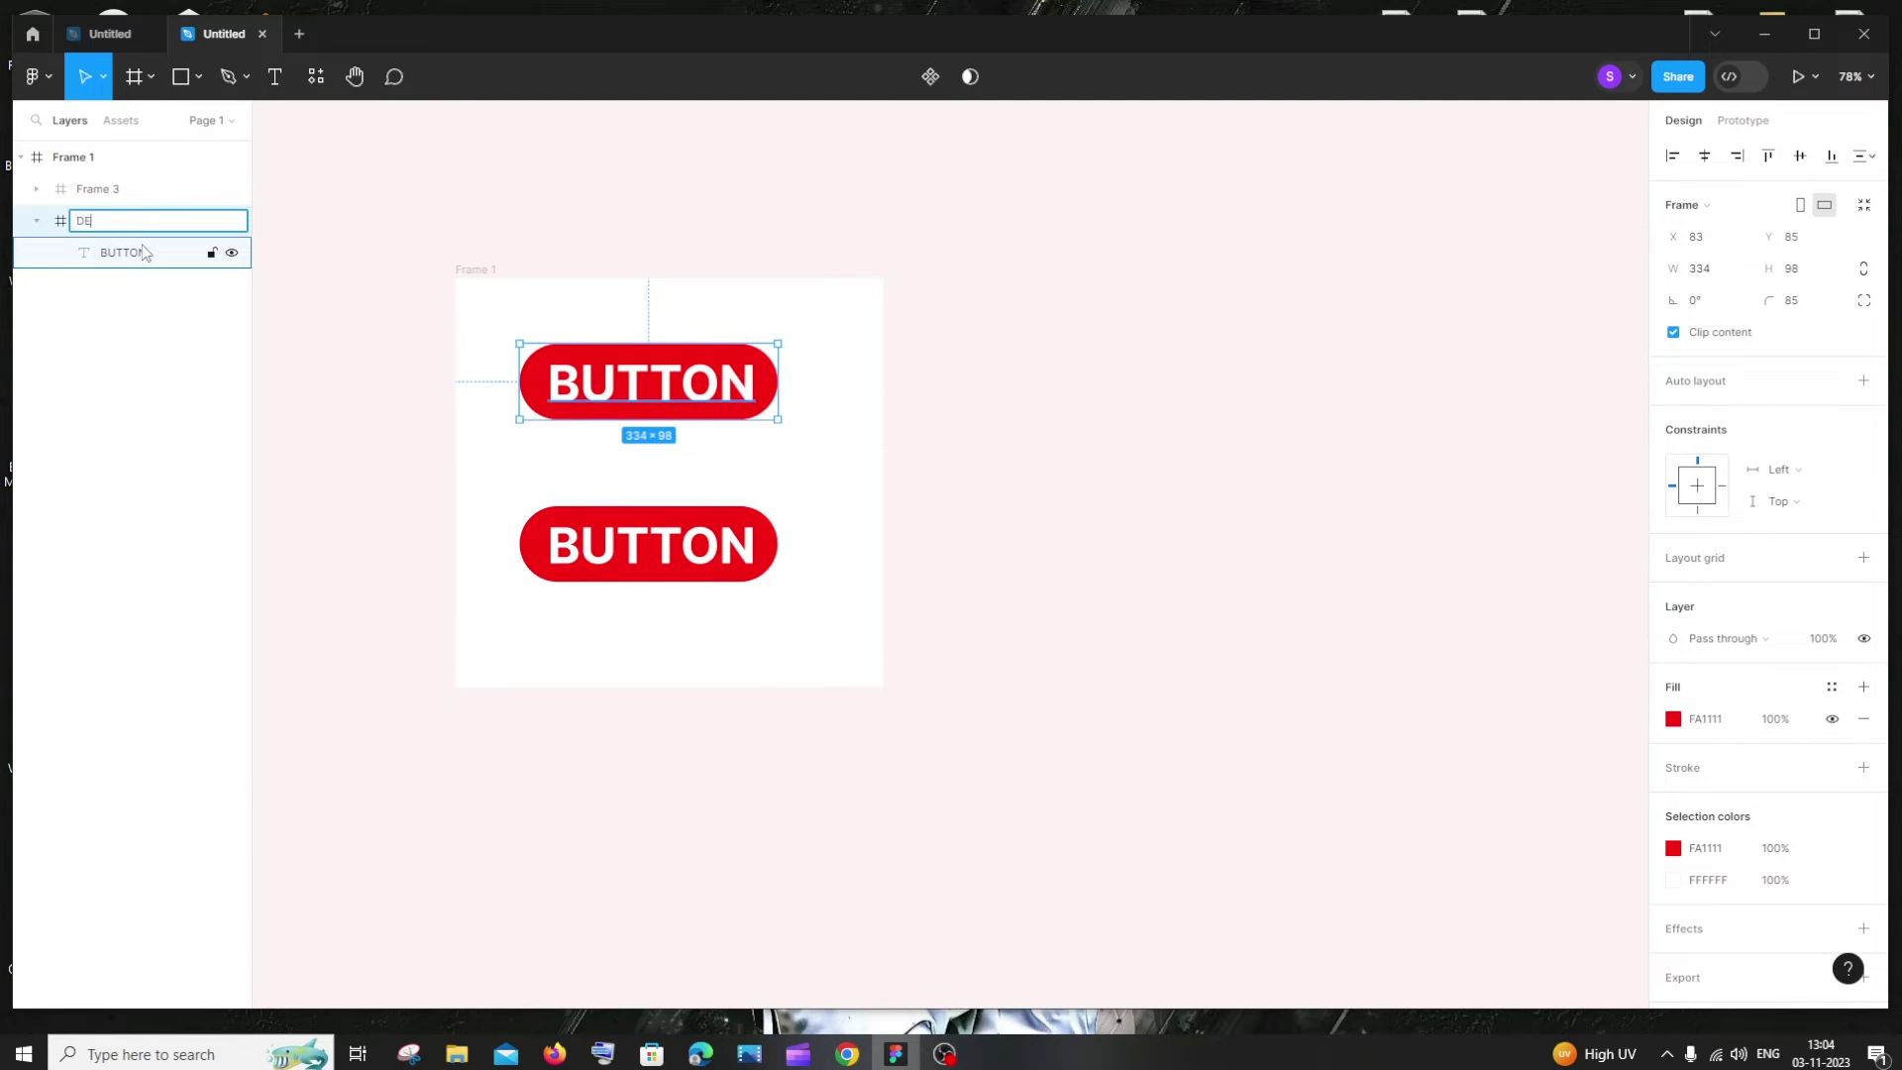
pyautogui.write('DEFAULT')
pyautogui.click(317, 208)
pyautogui.hotkey('ctrl', 'z')
# - Rename the bottom button layer, Frame 3, to HOVER
pyautogui.click(525, 551)
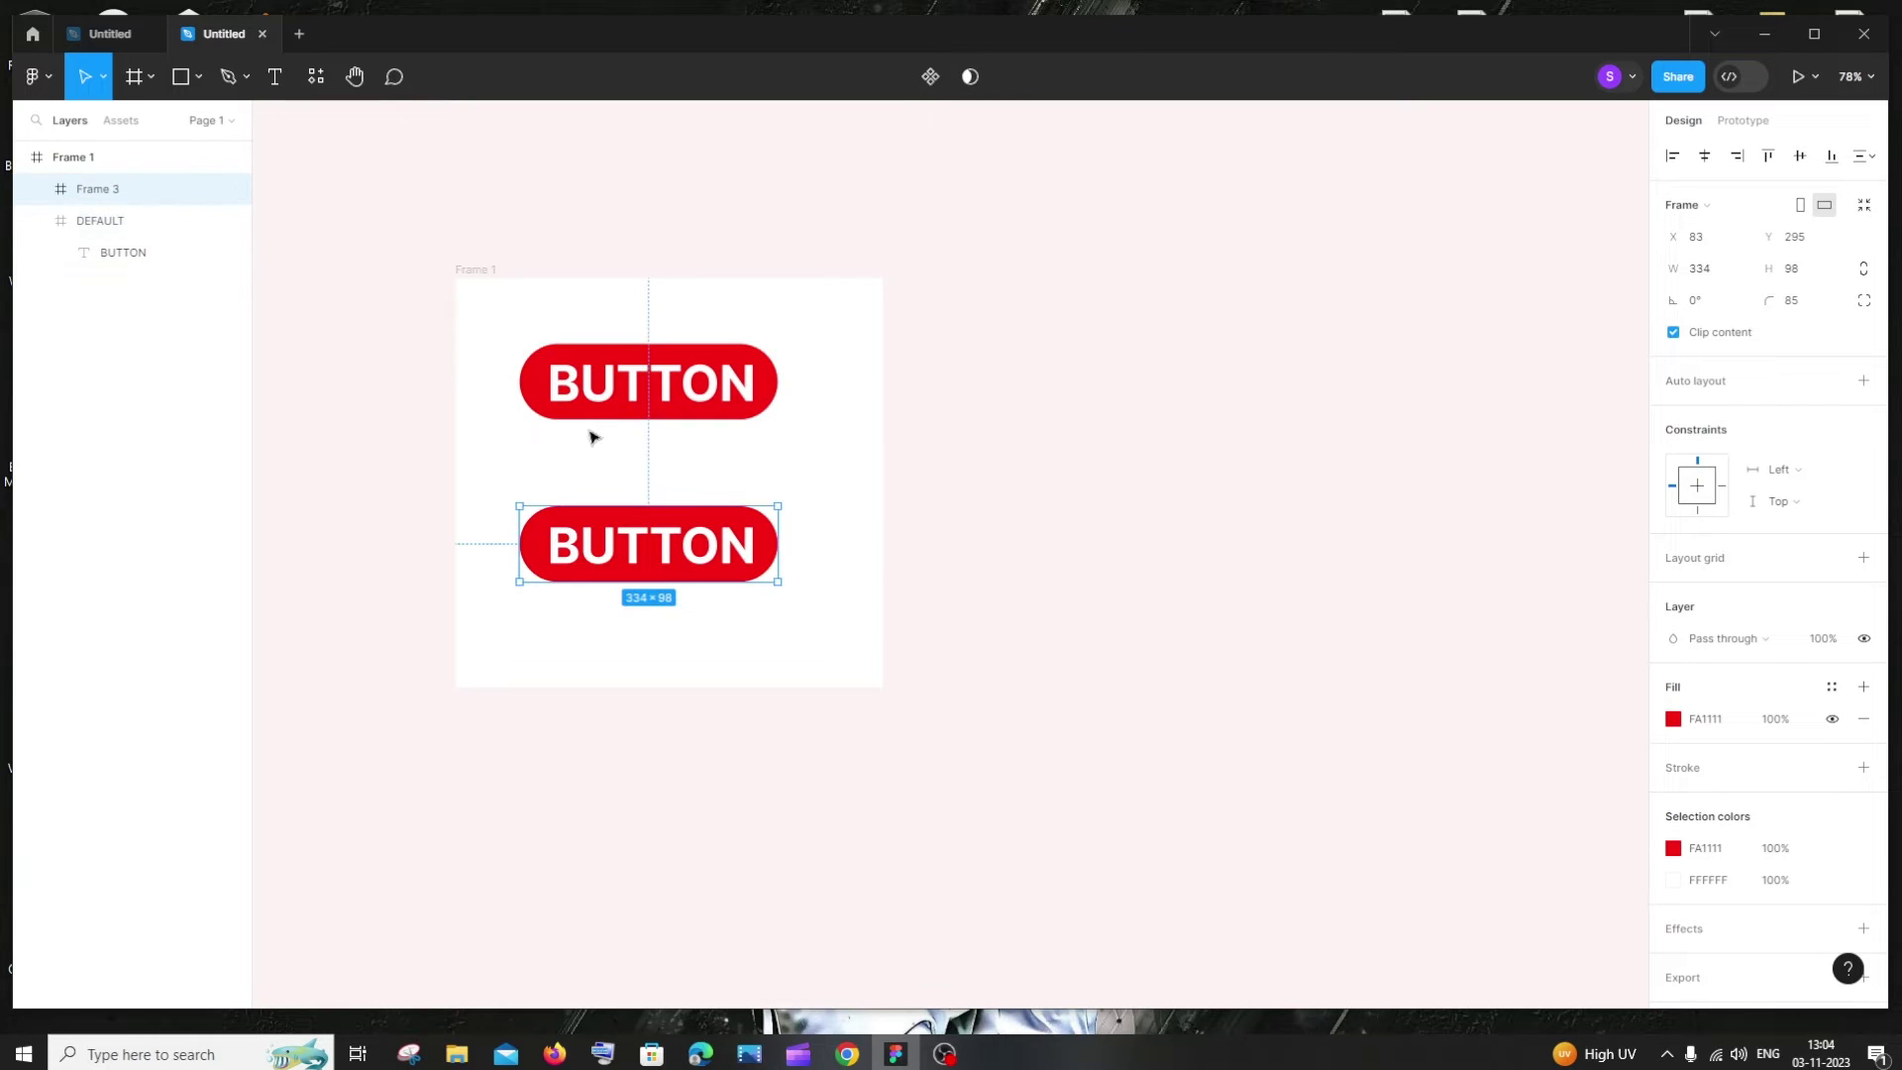
pyautogui.rightClick(136, 185)
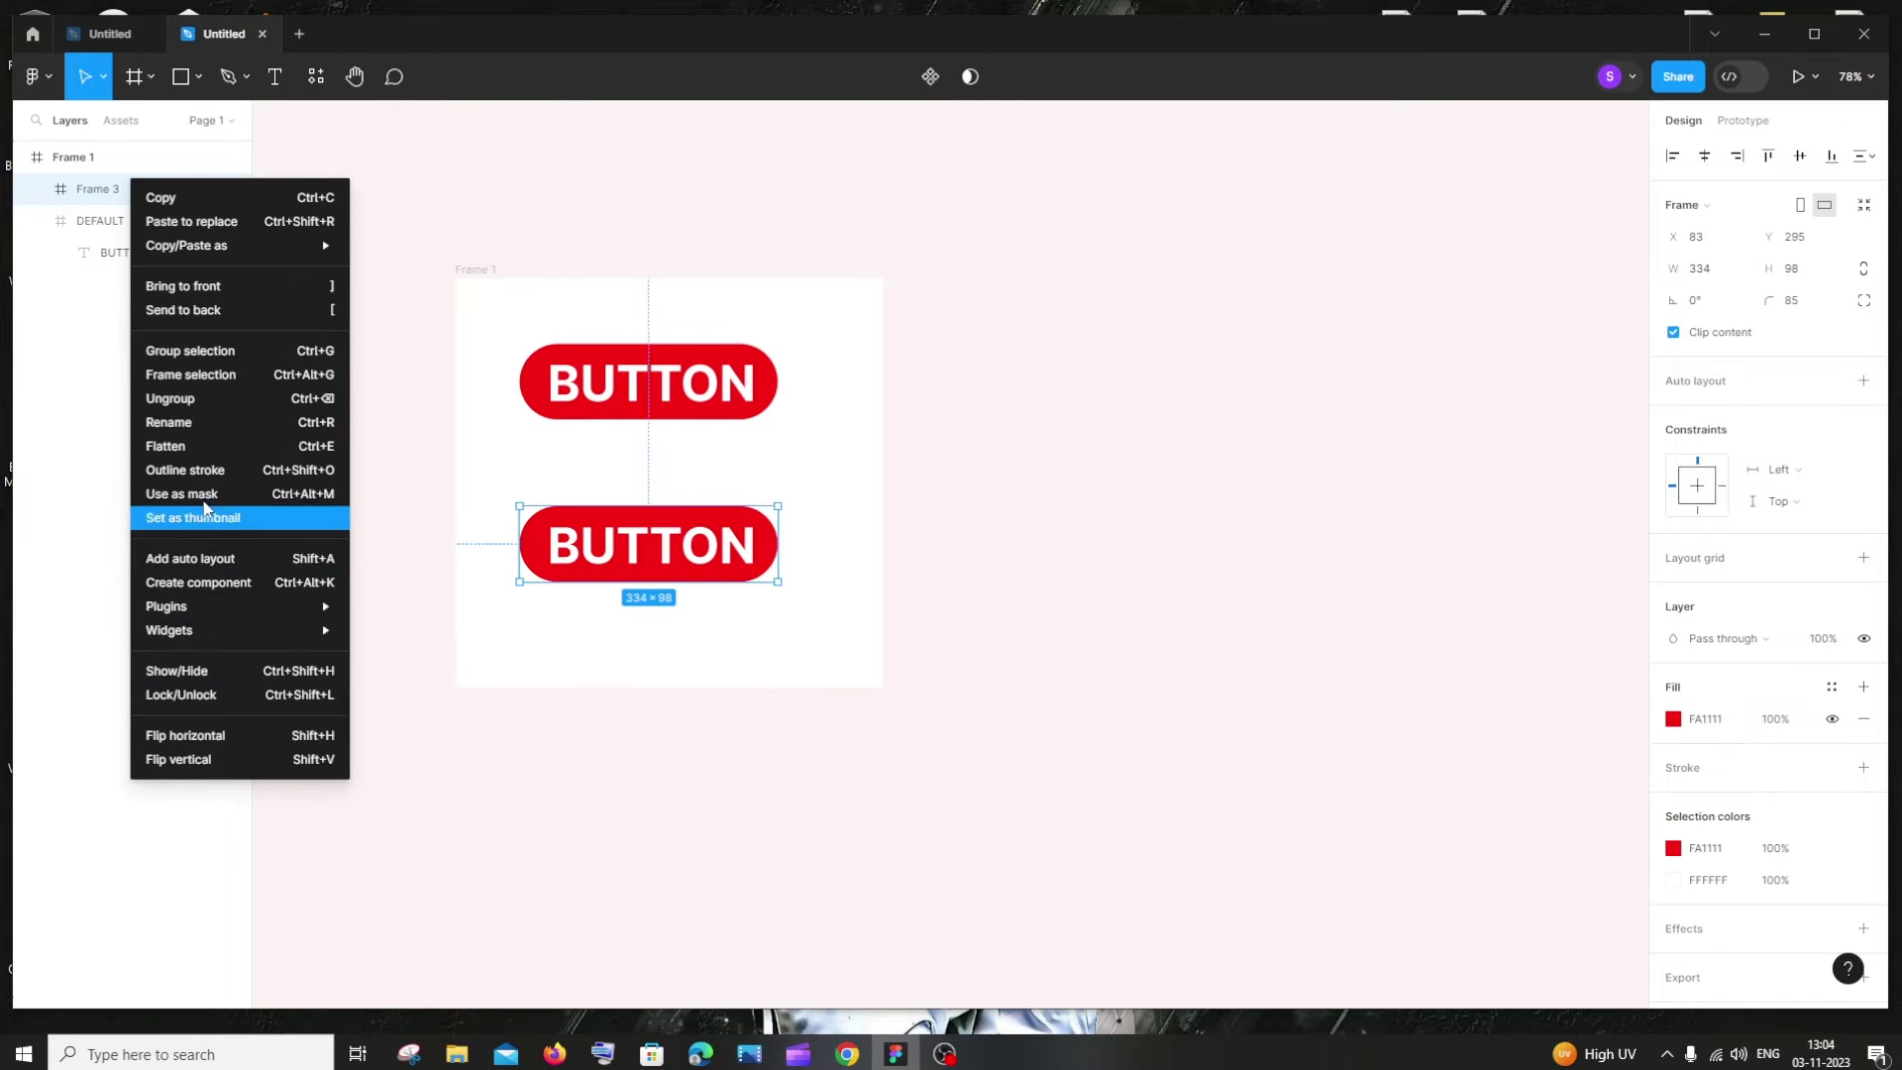
pyautogui.click(201, 422)
pyautogui.write('HOVER')
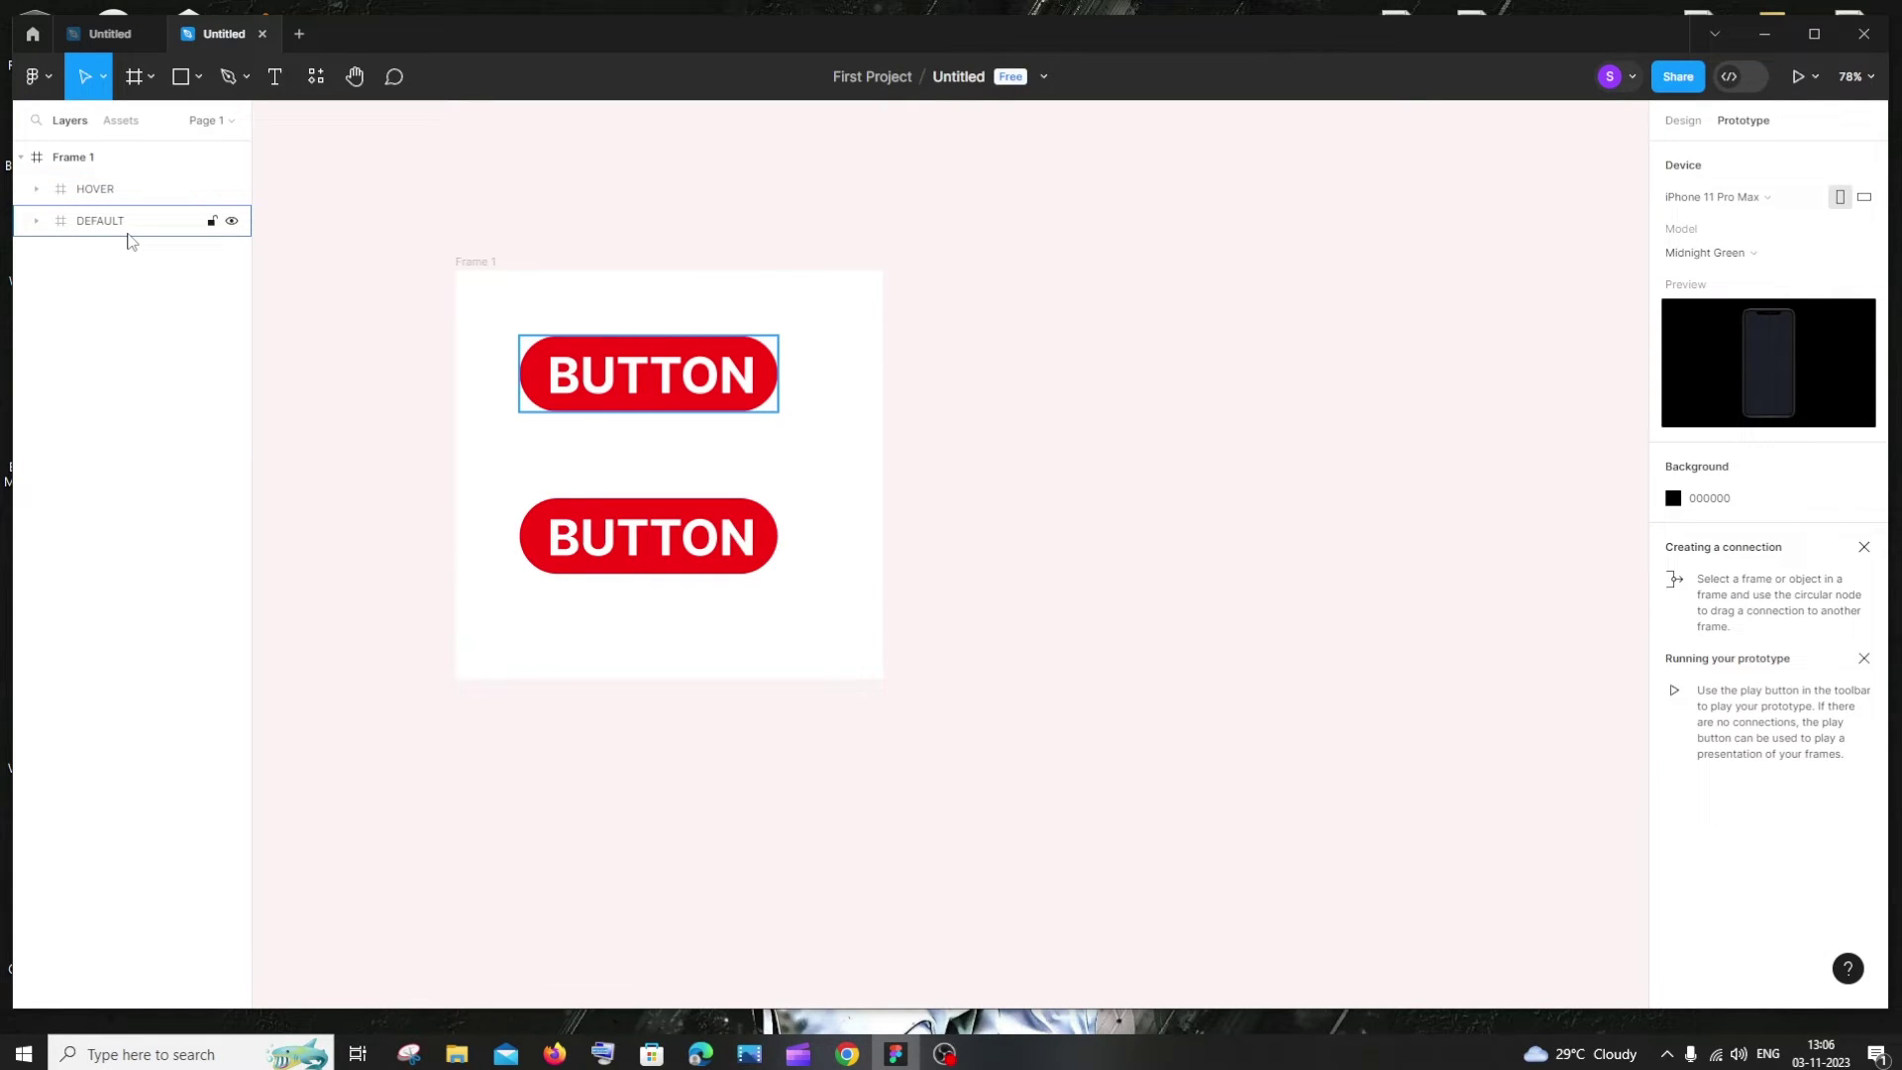
pyautogui.click(136, 190)
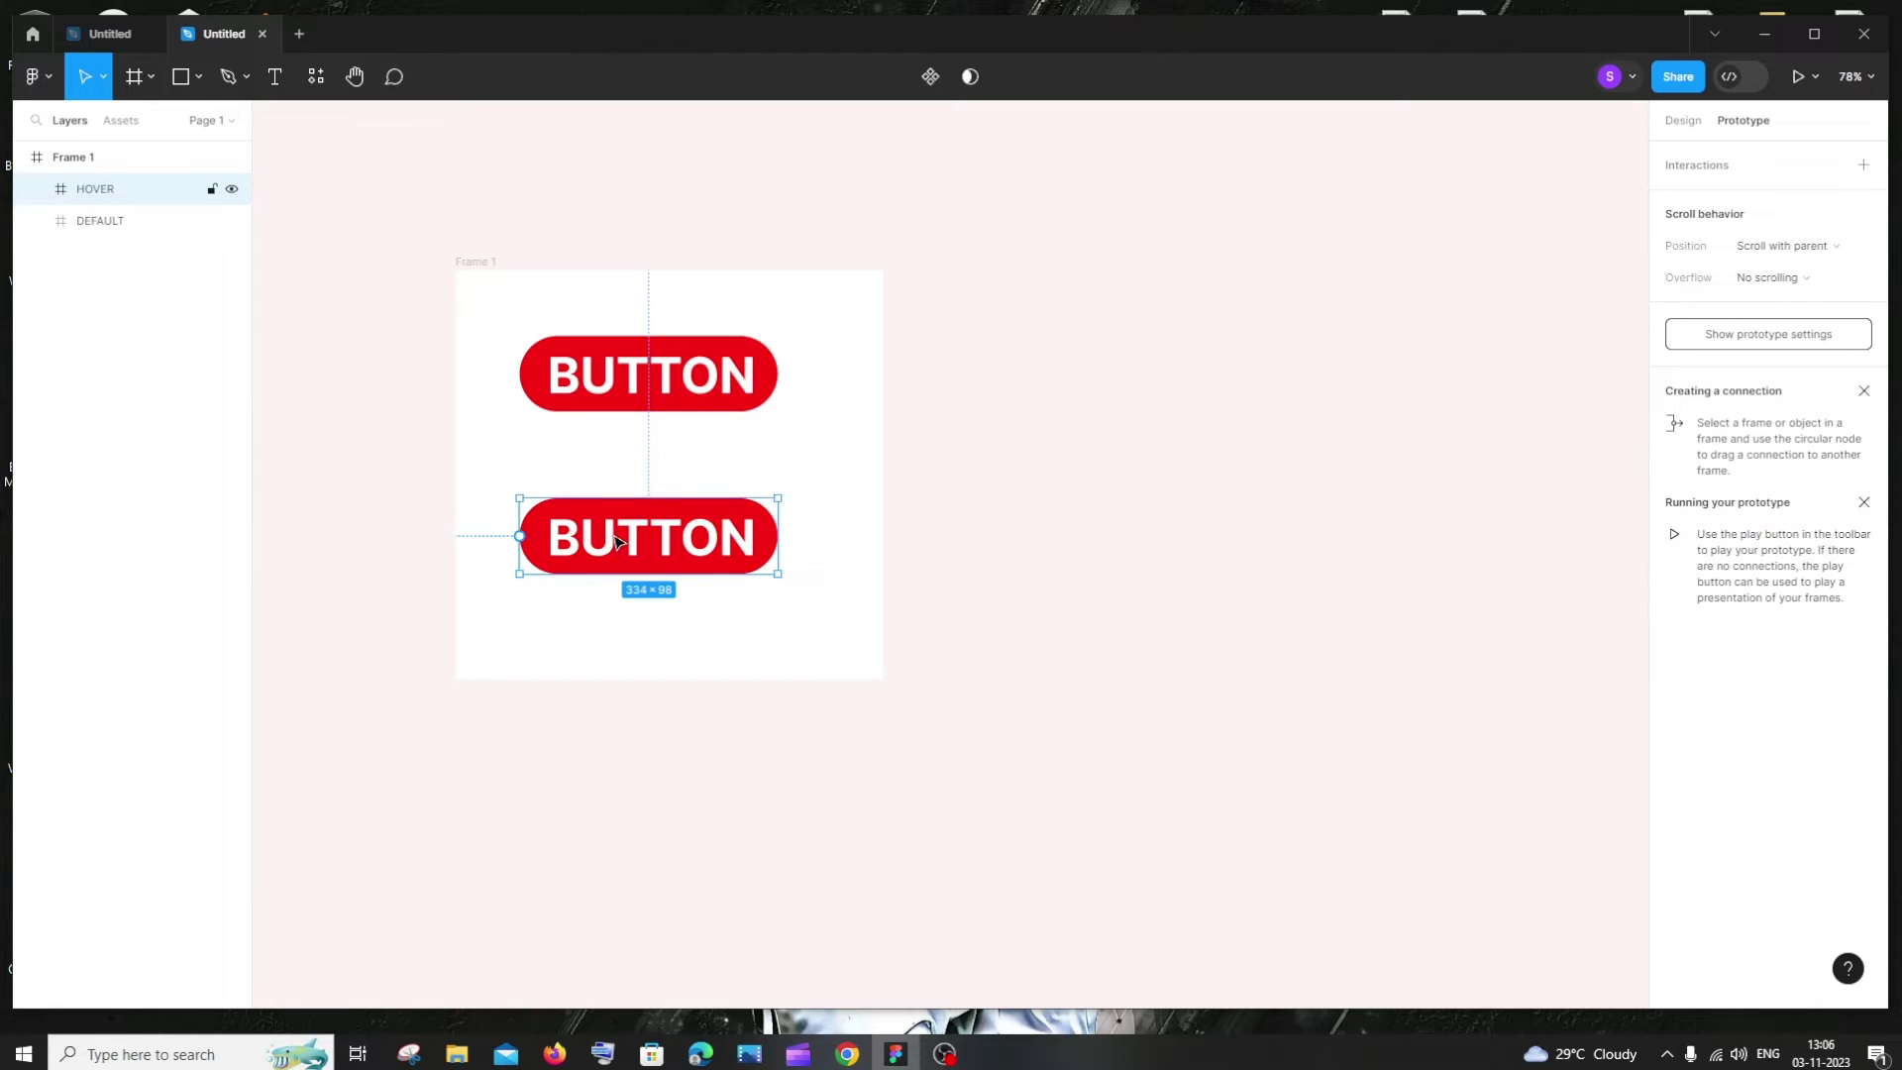
# - Change the HOVER frame's fill to near-black 221616 and select both buttons
pyautogui.click(1687, 120)
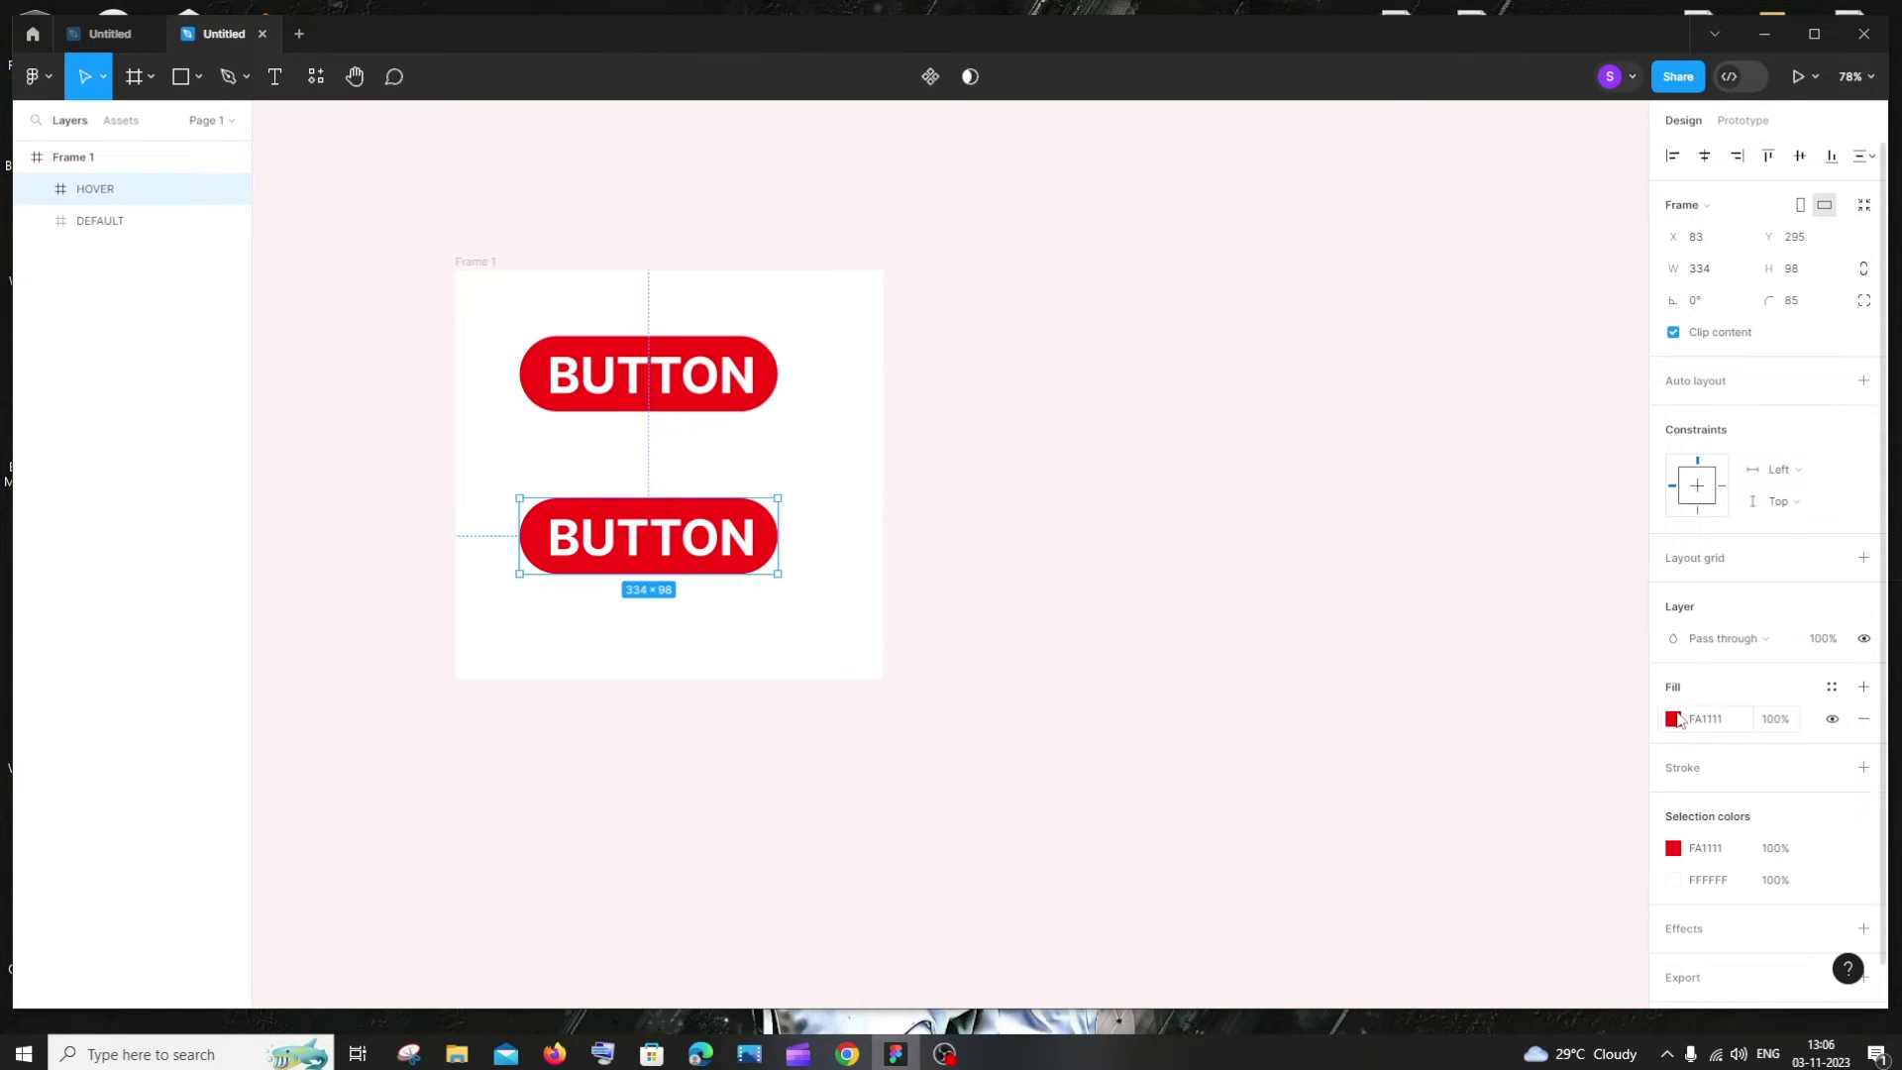
pyautogui.click(1674, 720)
pyautogui.moveTo(1624, 525); pyautogui.dragTo(1486, 731)
pyautogui.click(1096, 501)
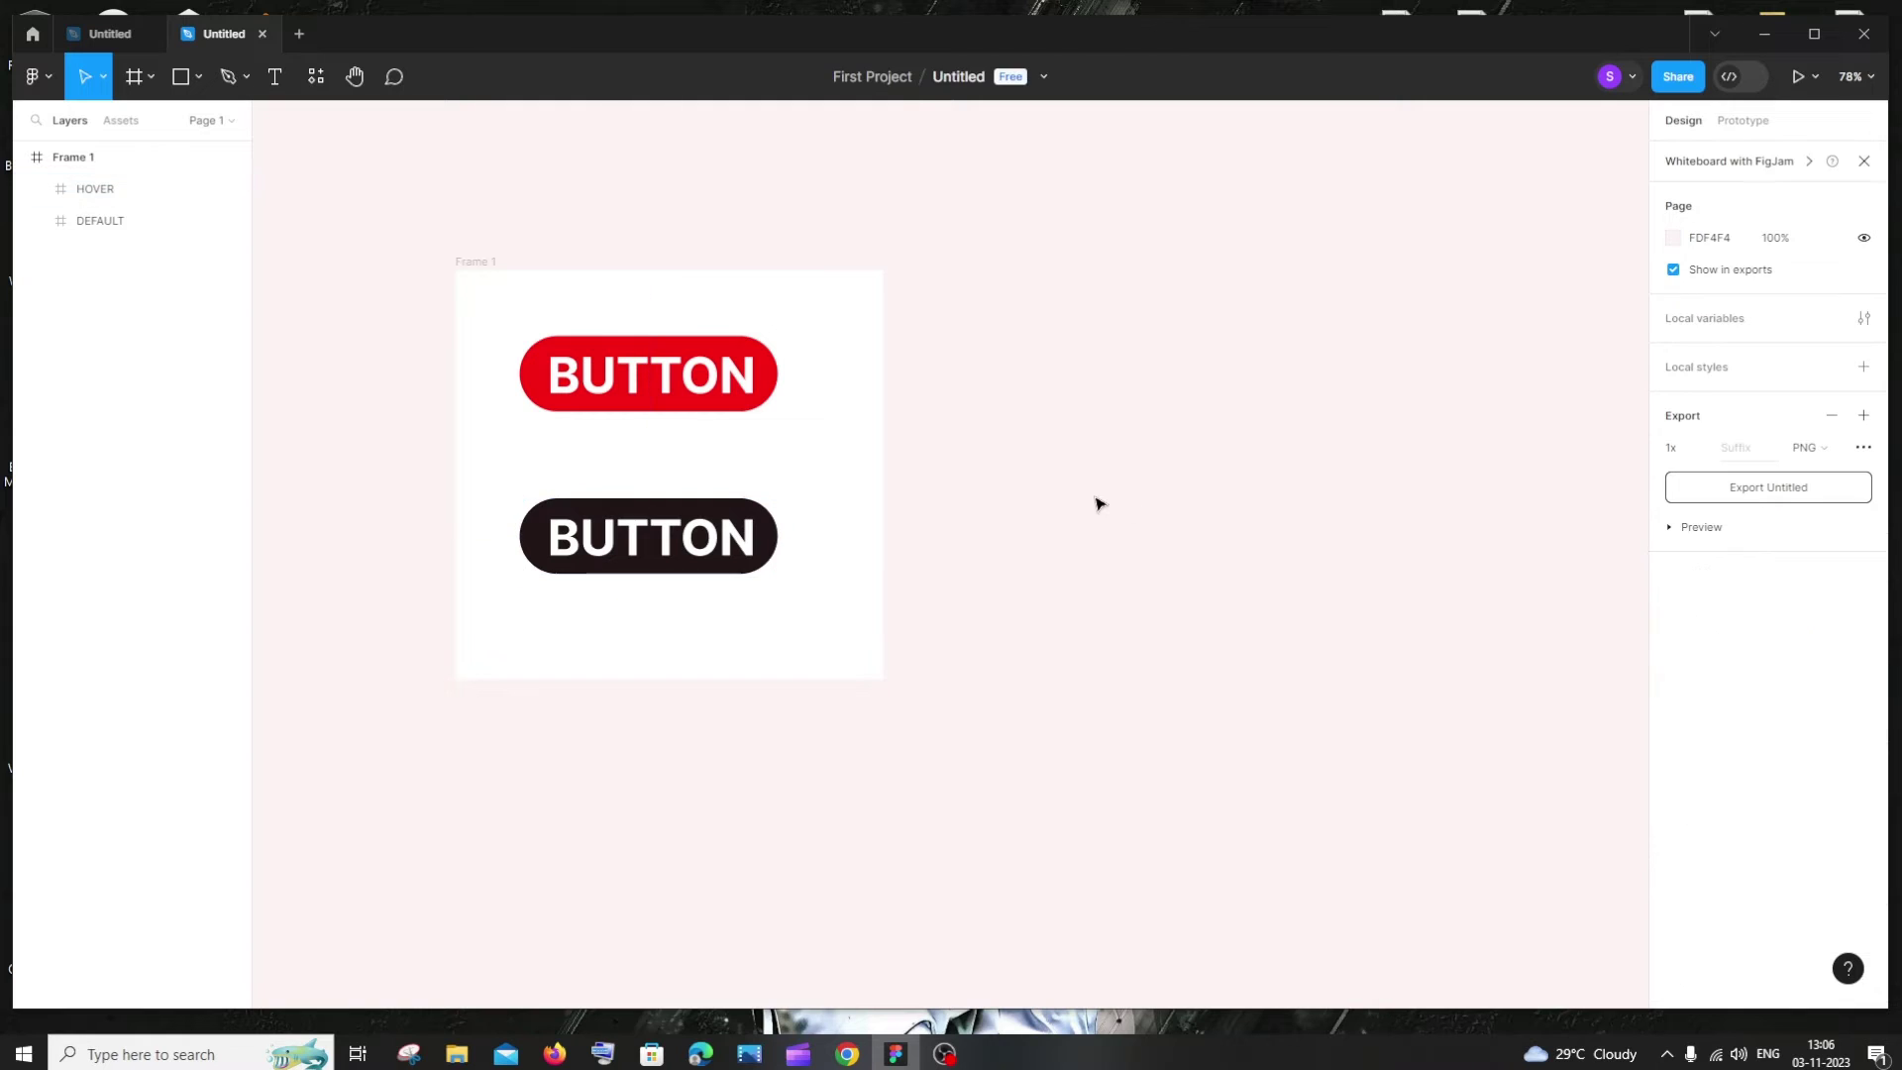
pyautogui.moveTo(490, 307); pyautogui.dragTo(811, 601)
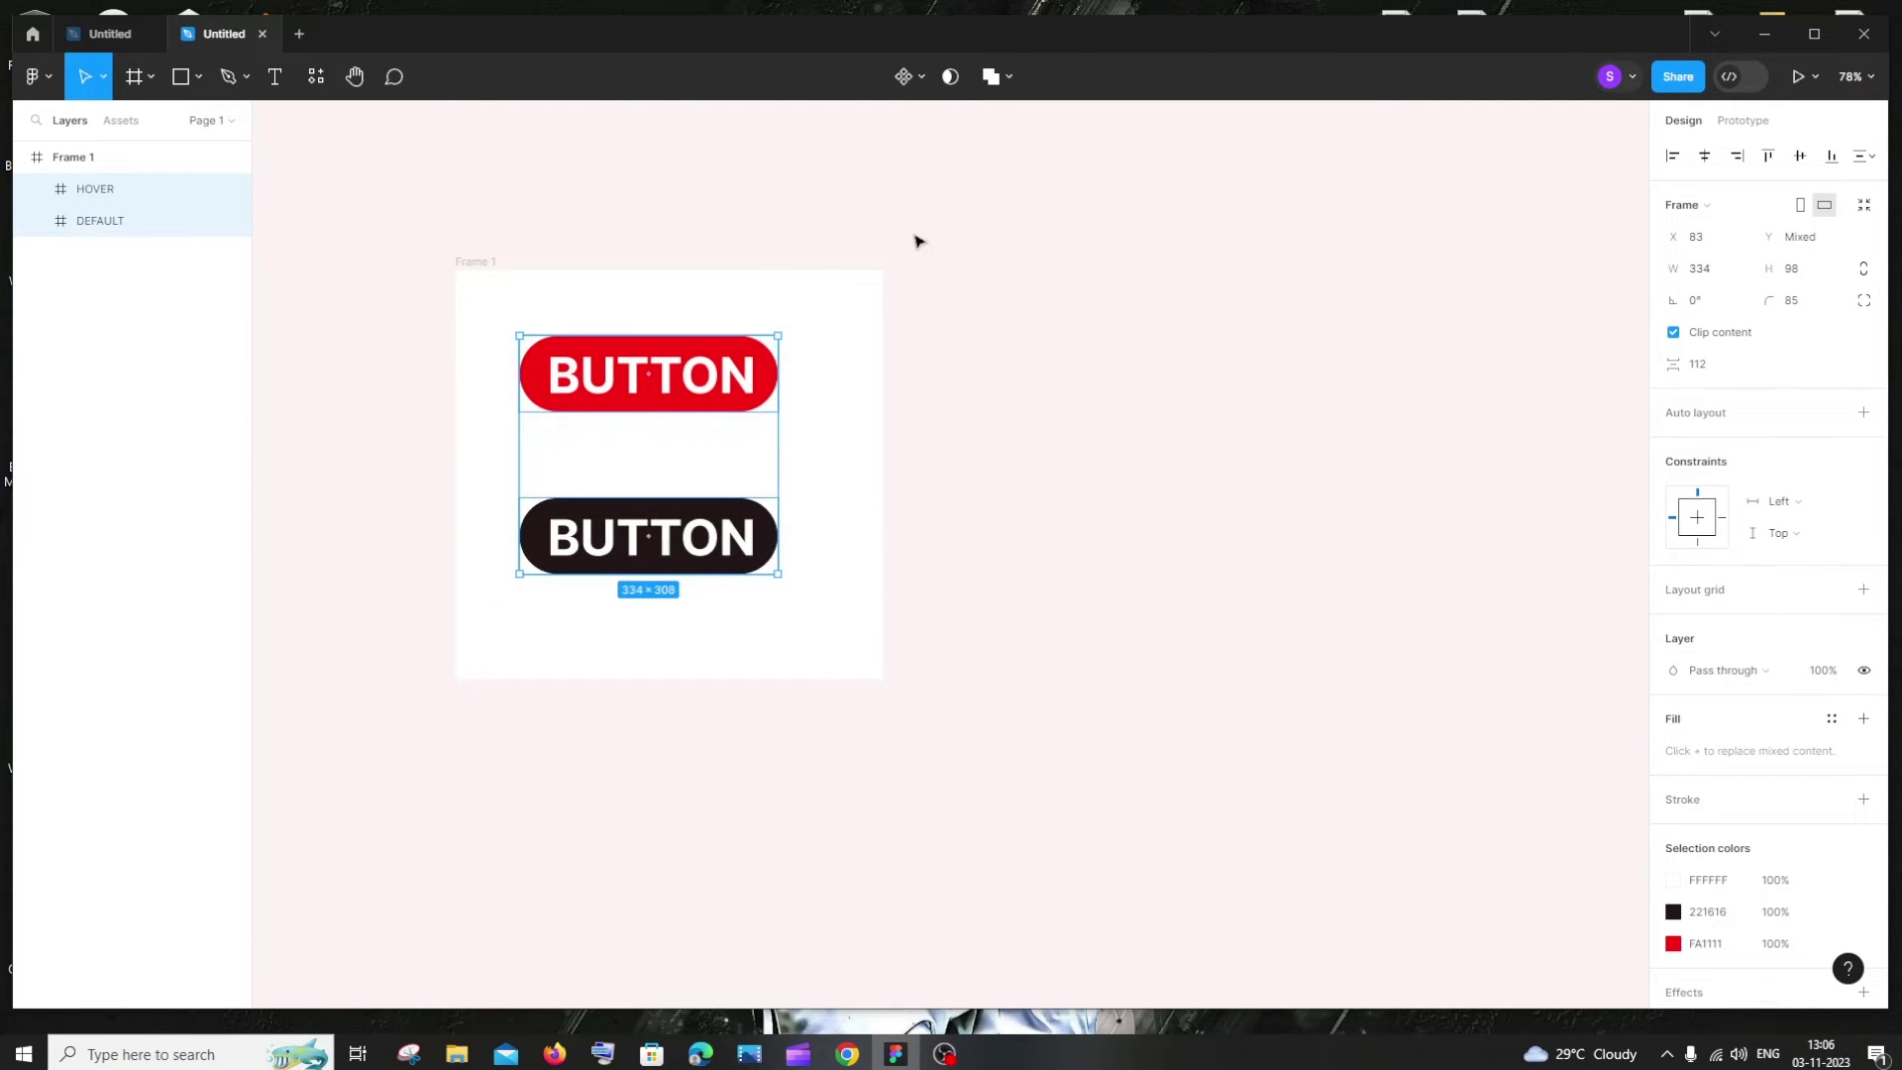
# - Create a component set, Component 1, from DEFAULT and HOVER and select the DEFAULT variant
pyautogui.click(921, 79)
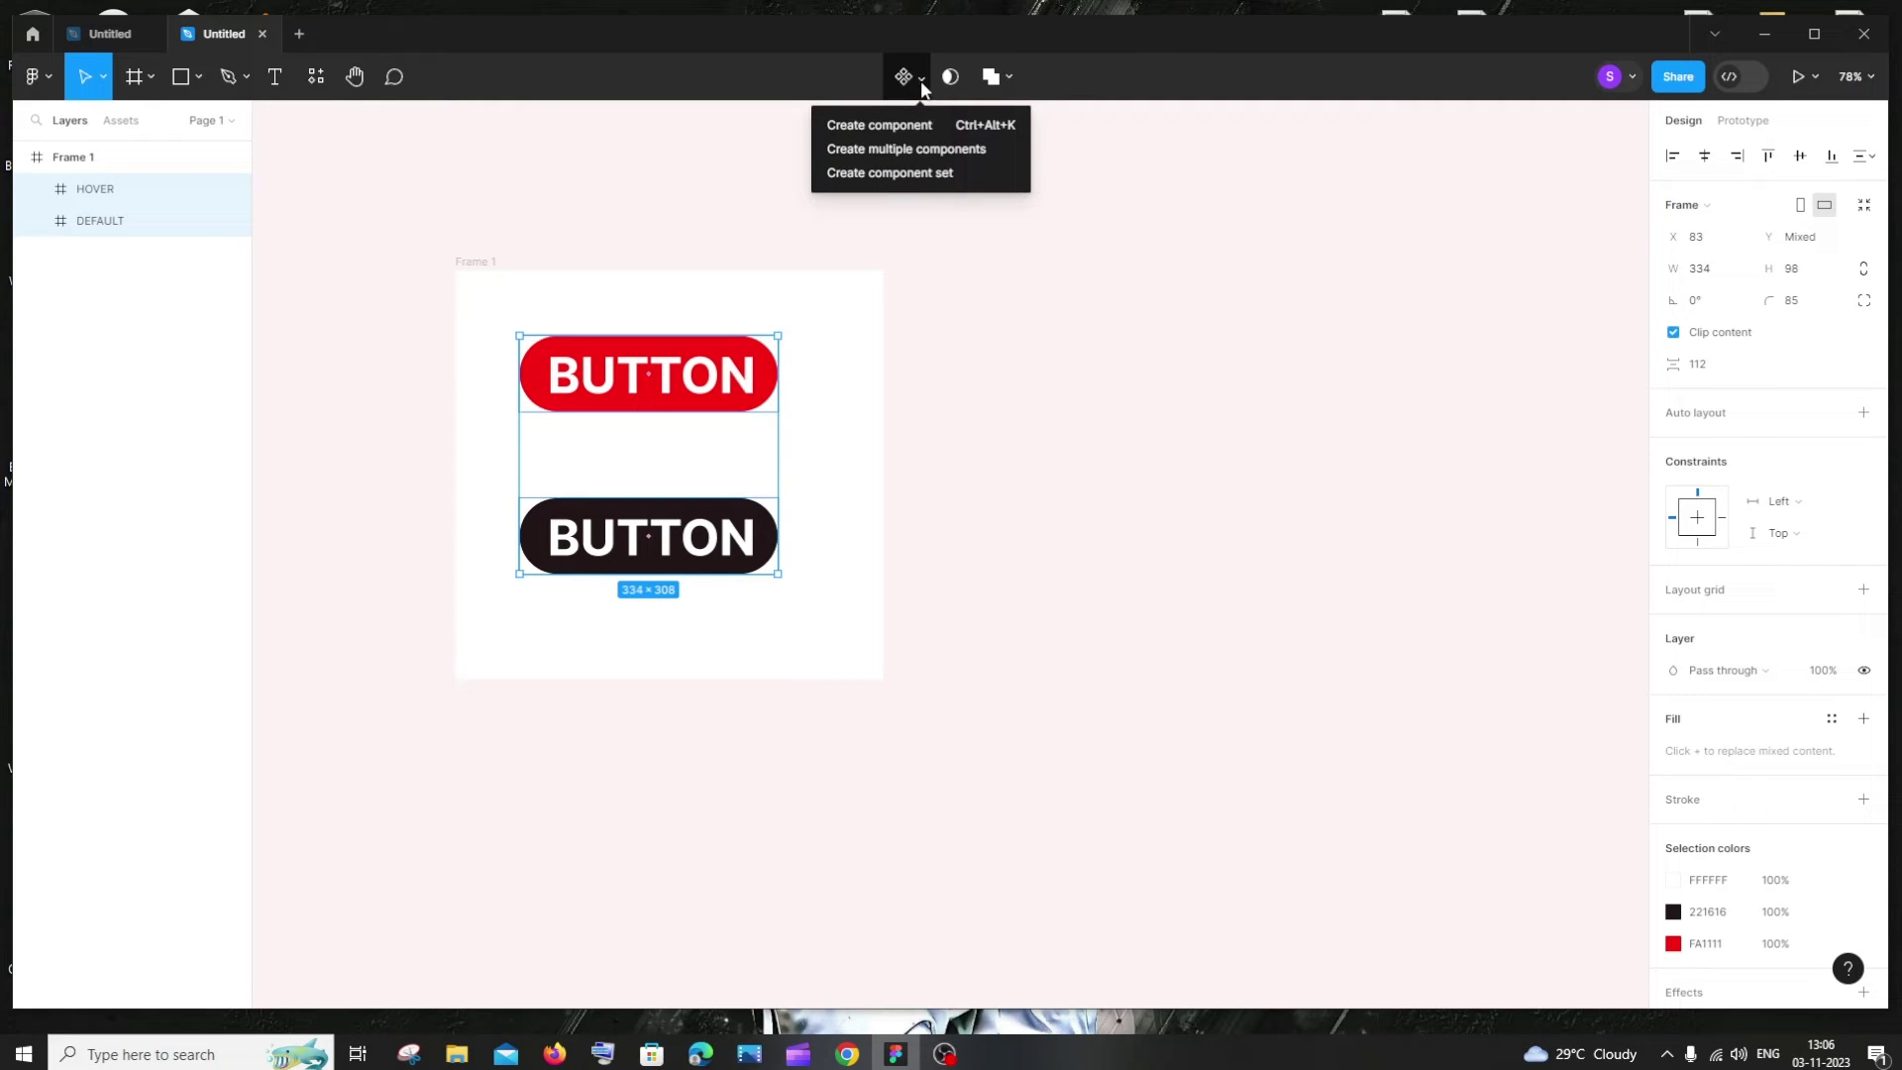
pyautogui.click(900, 174)
pyautogui.click(39, 192)
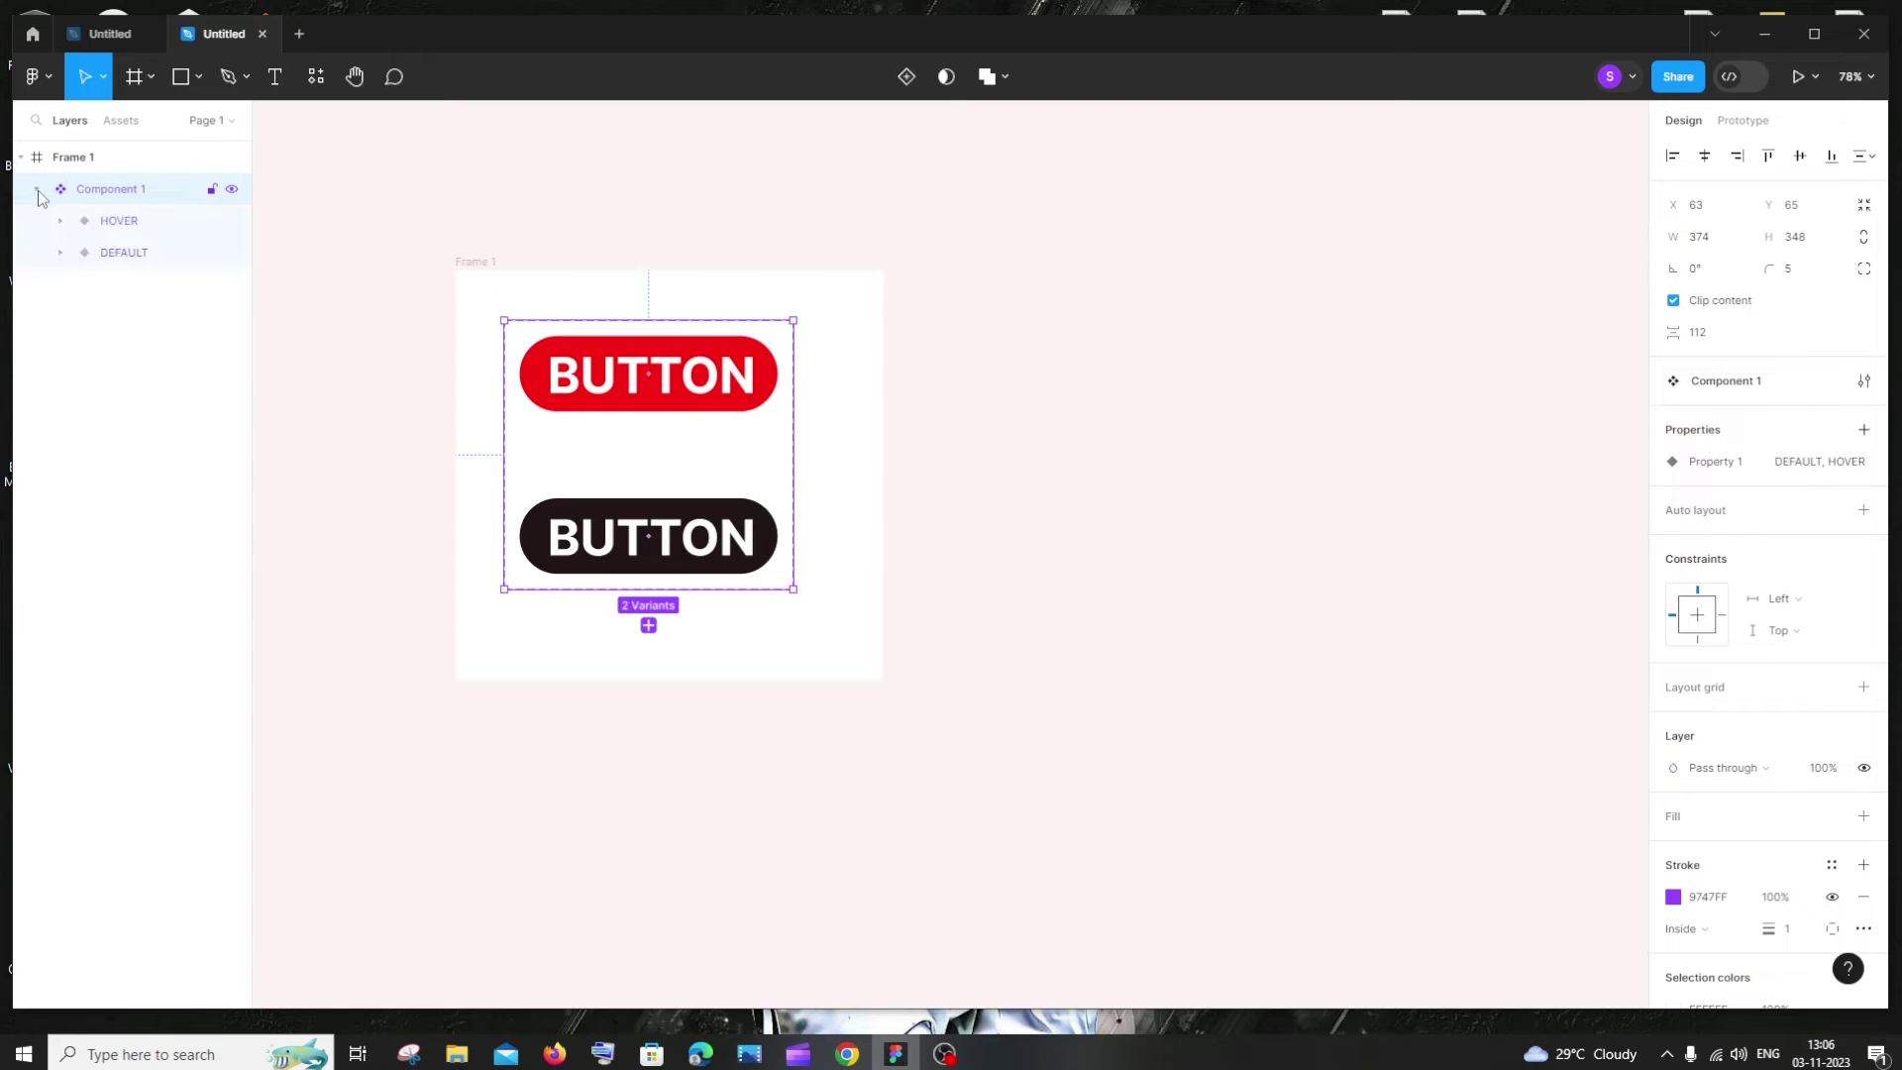
pyautogui.click(116, 255)
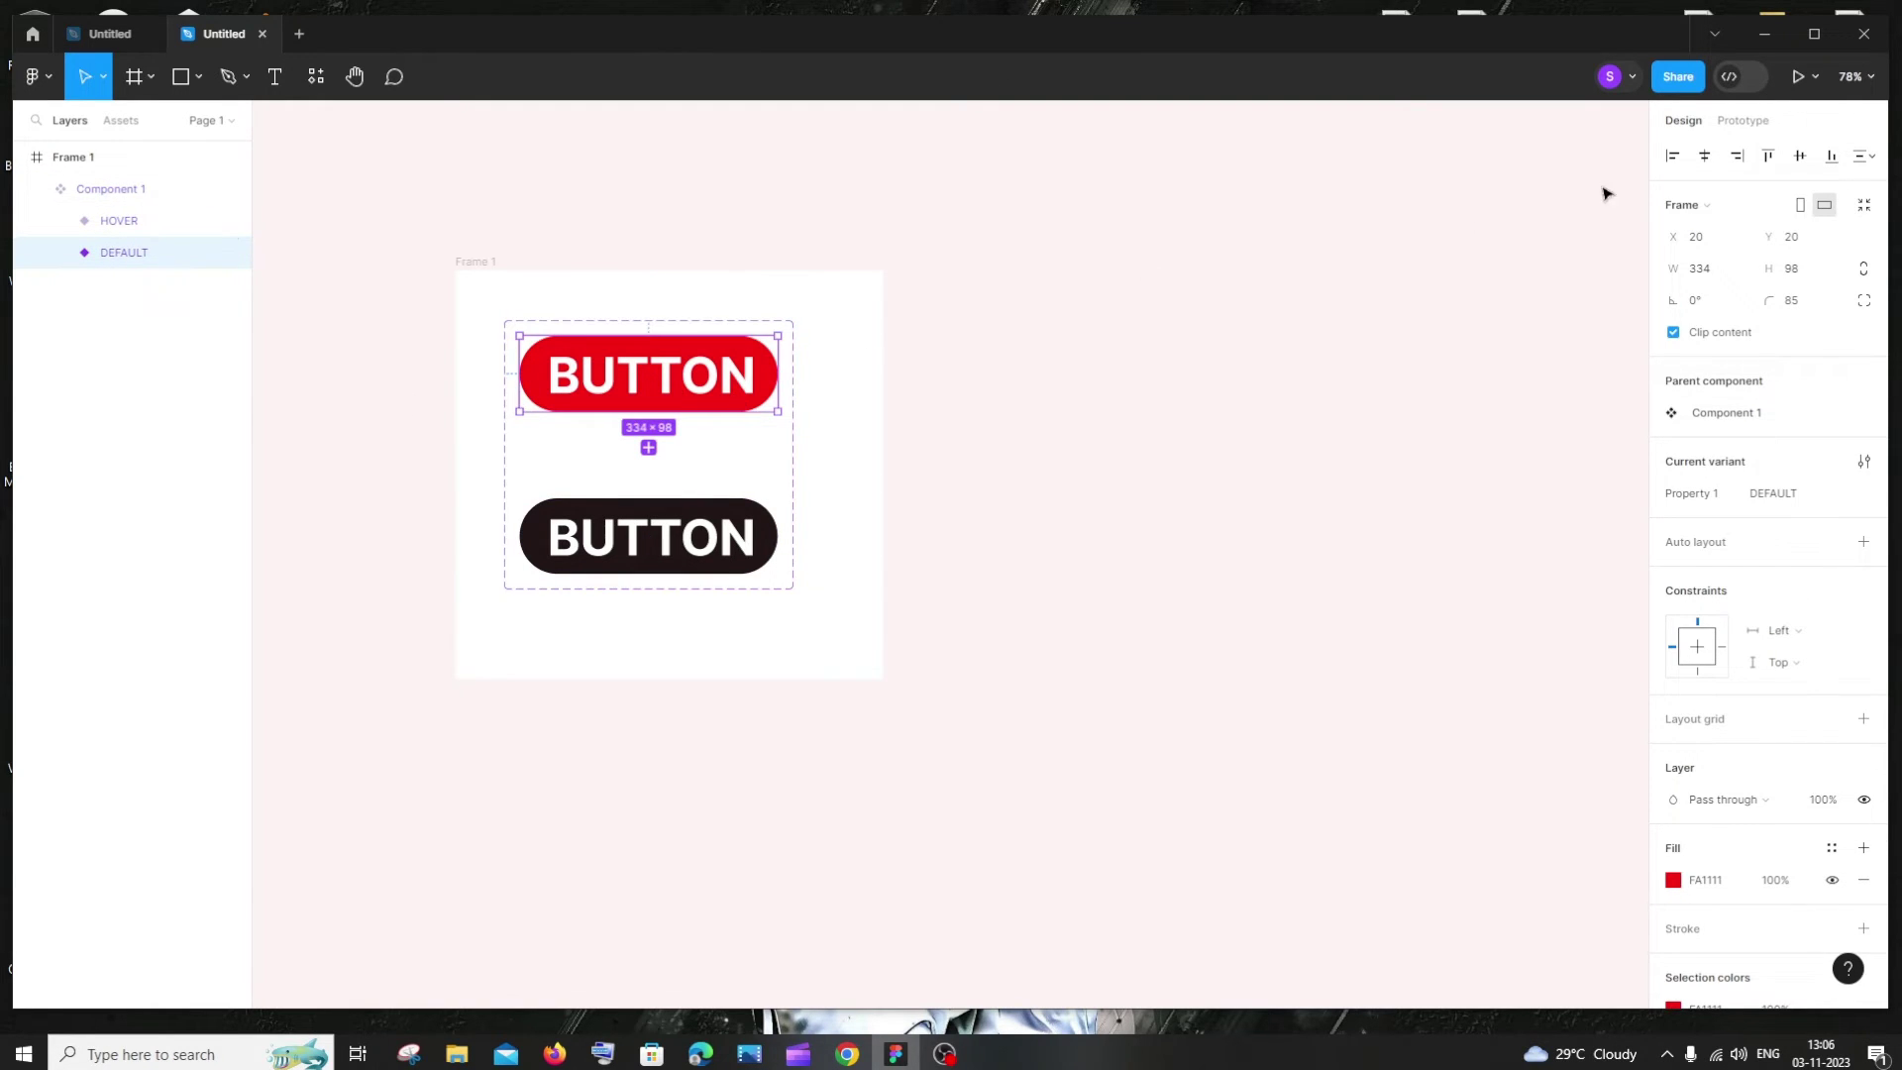
# - Link the DEFAULT variant to HOVER with a While hovering prototype interaction
pyautogui.click(1744, 120)
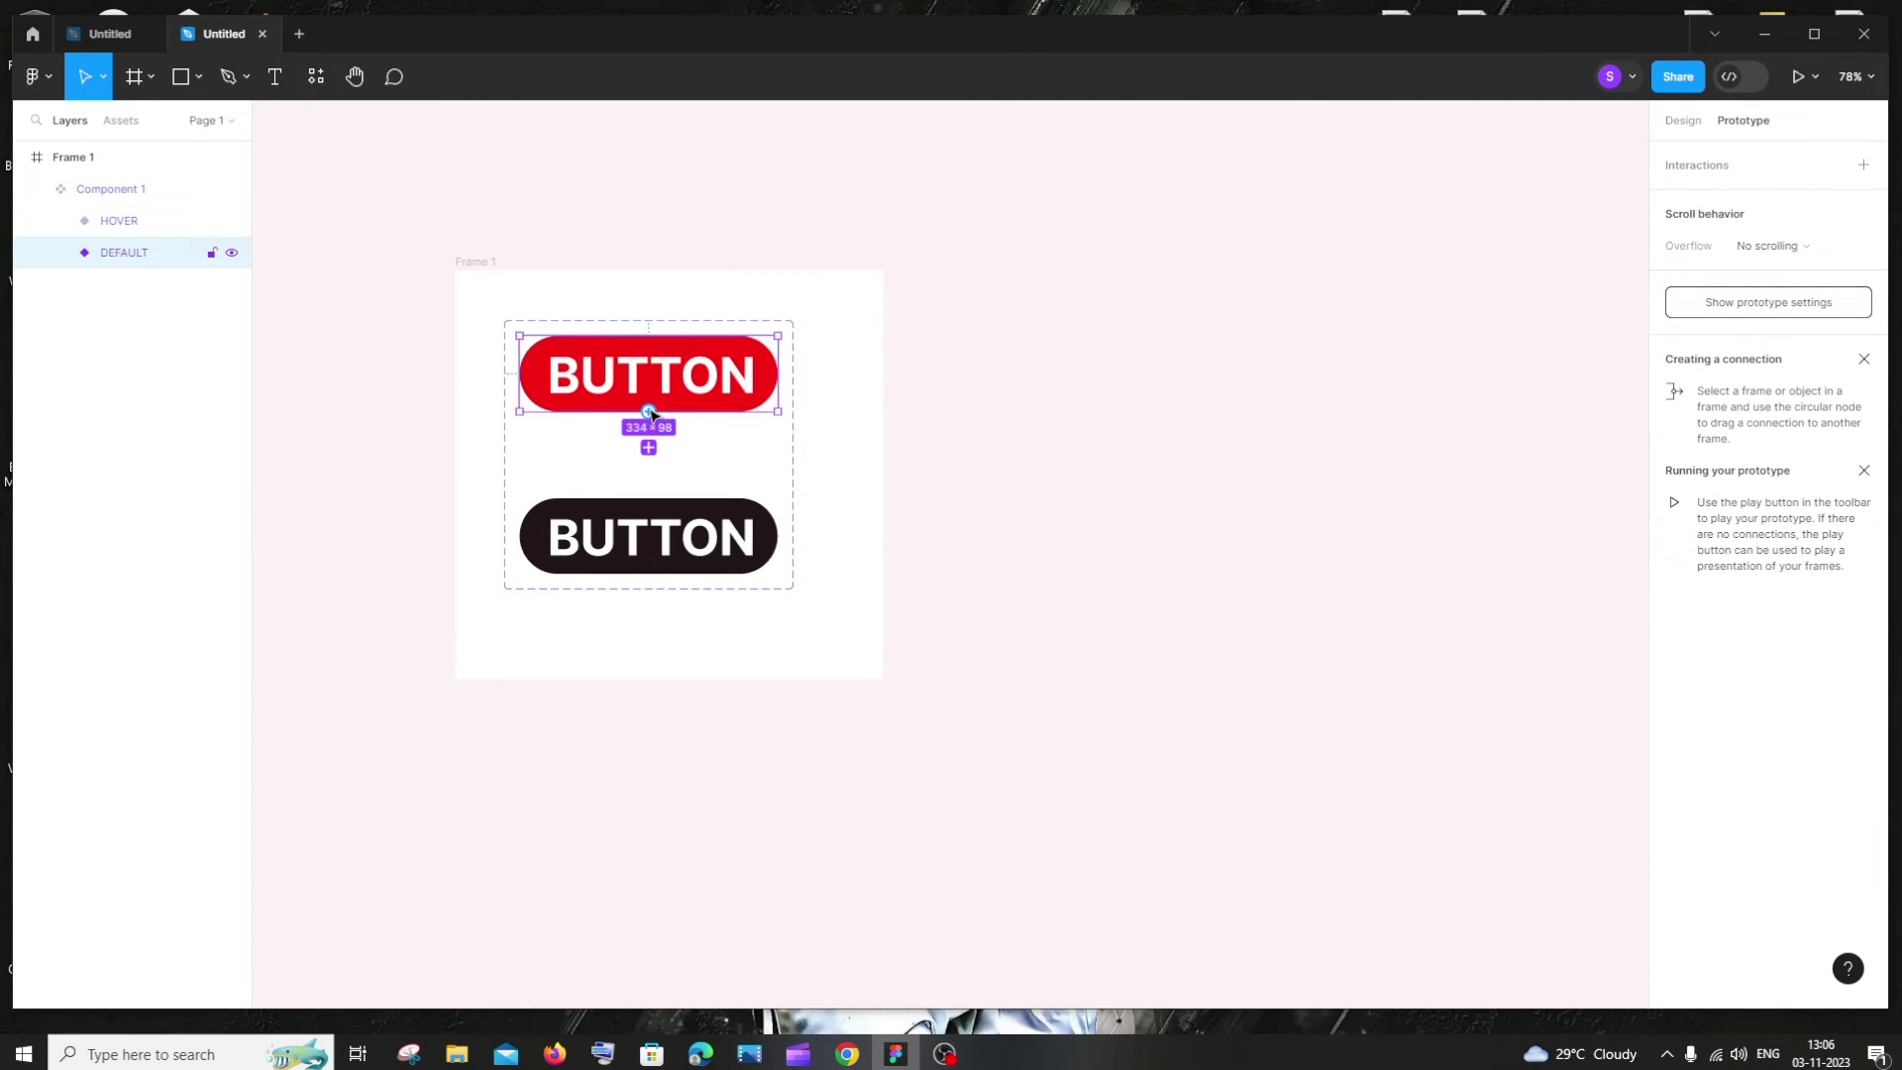
pyautogui.moveTo(651, 414); pyautogui.dragTo(657, 510)
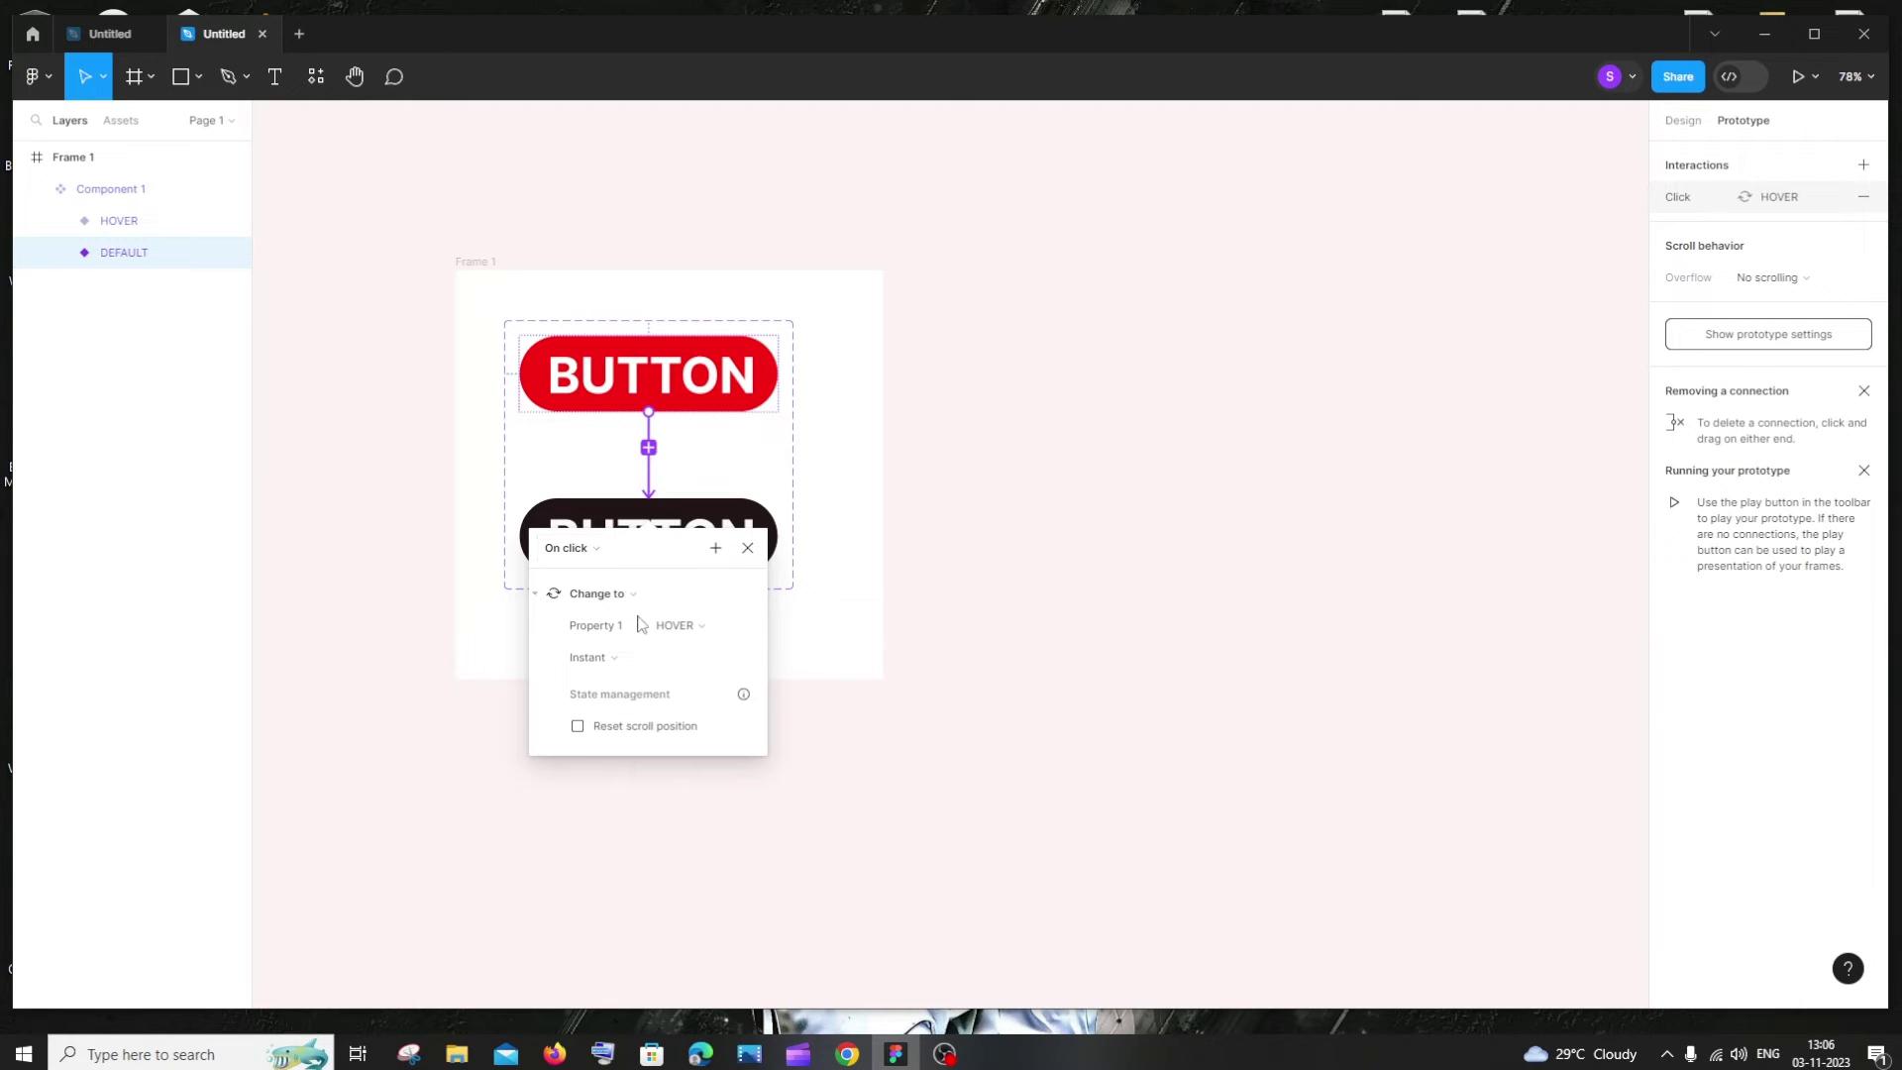
pyautogui.click(594, 556)
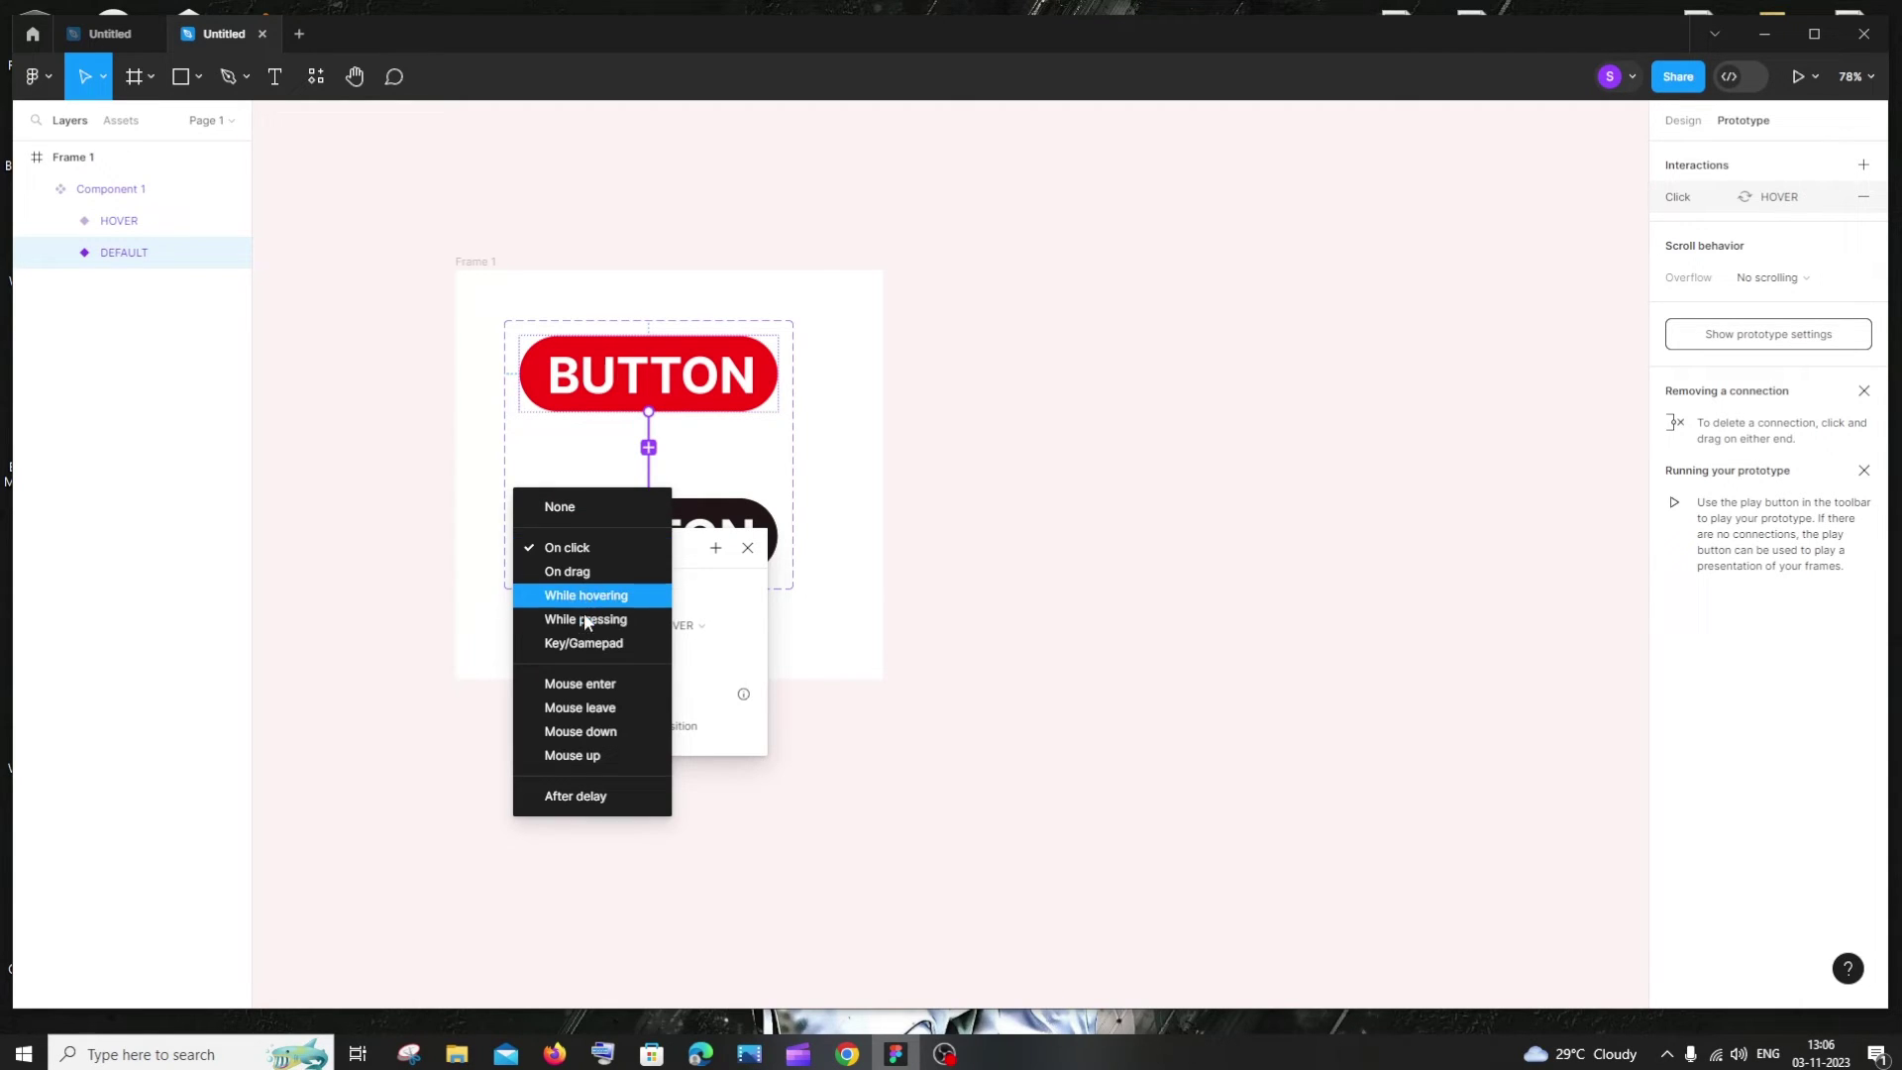
pyautogui.click(600, 597)
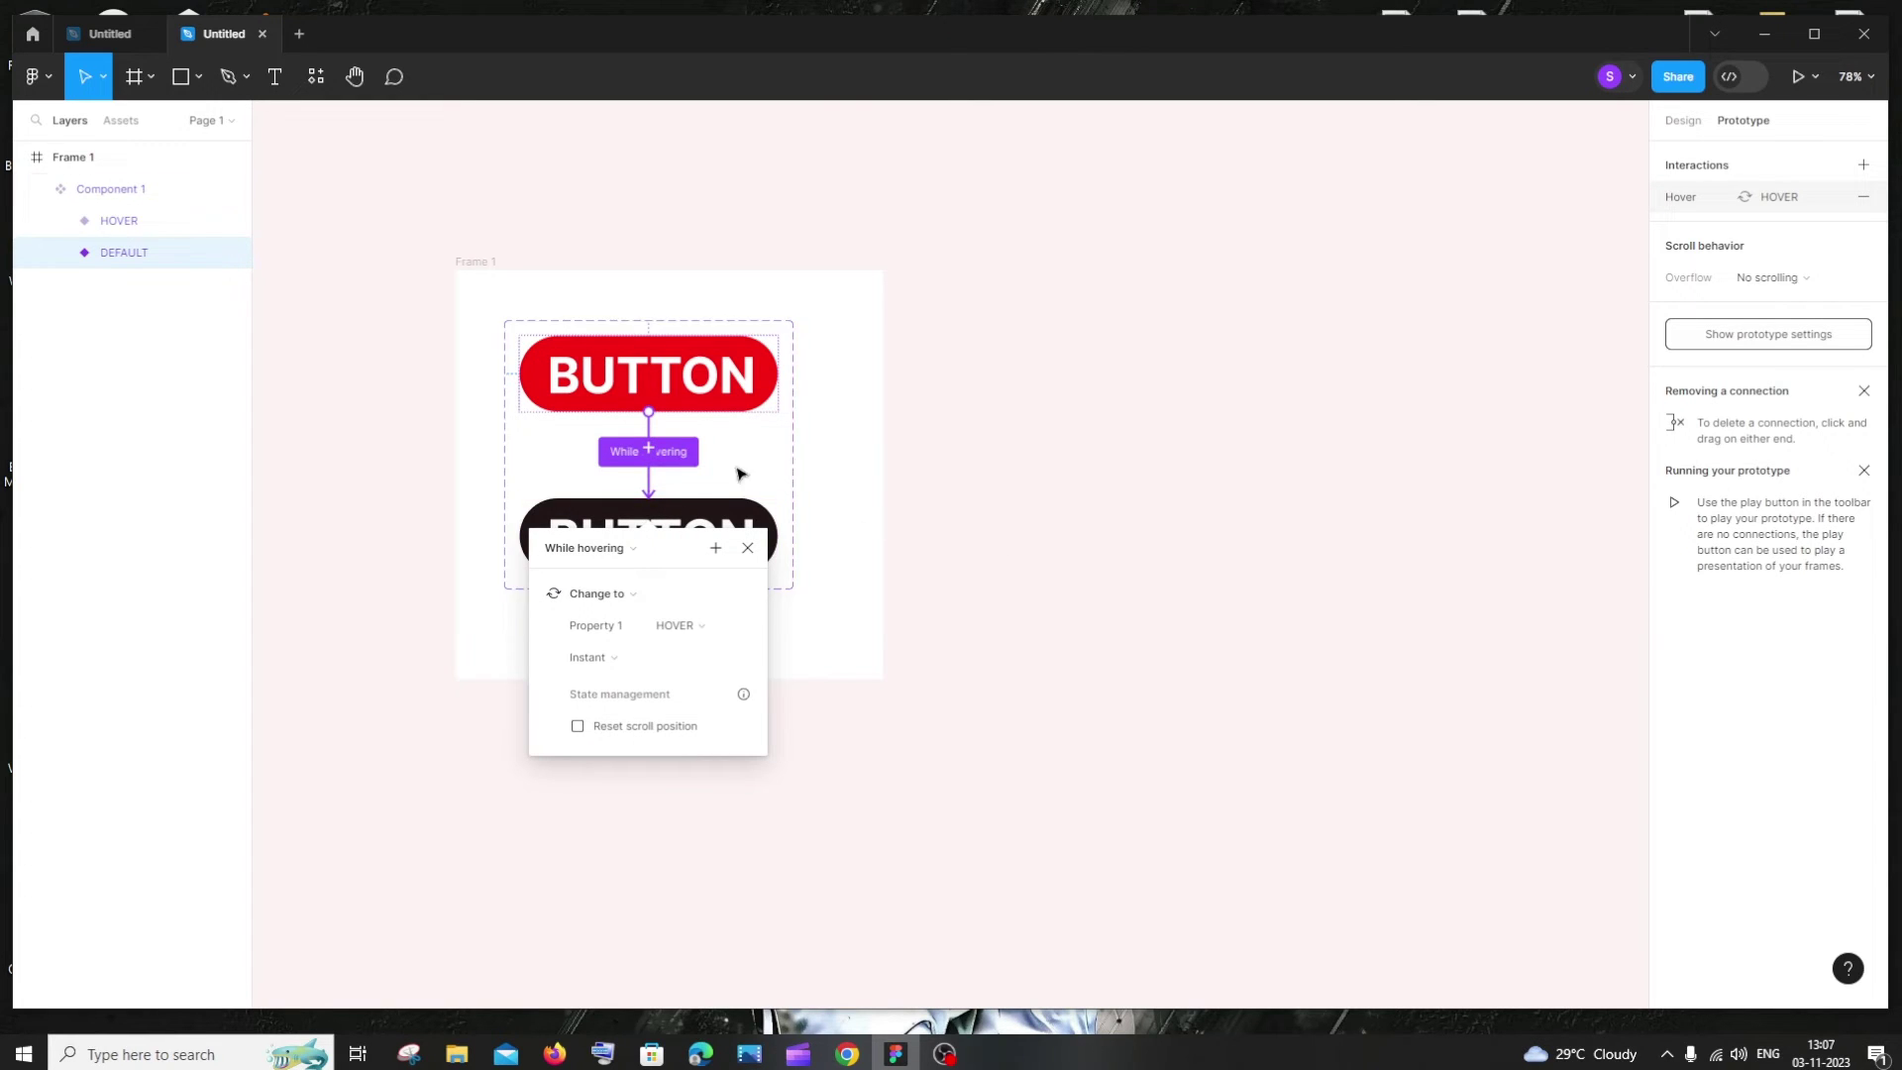
pyautogui.click(1011, 500)
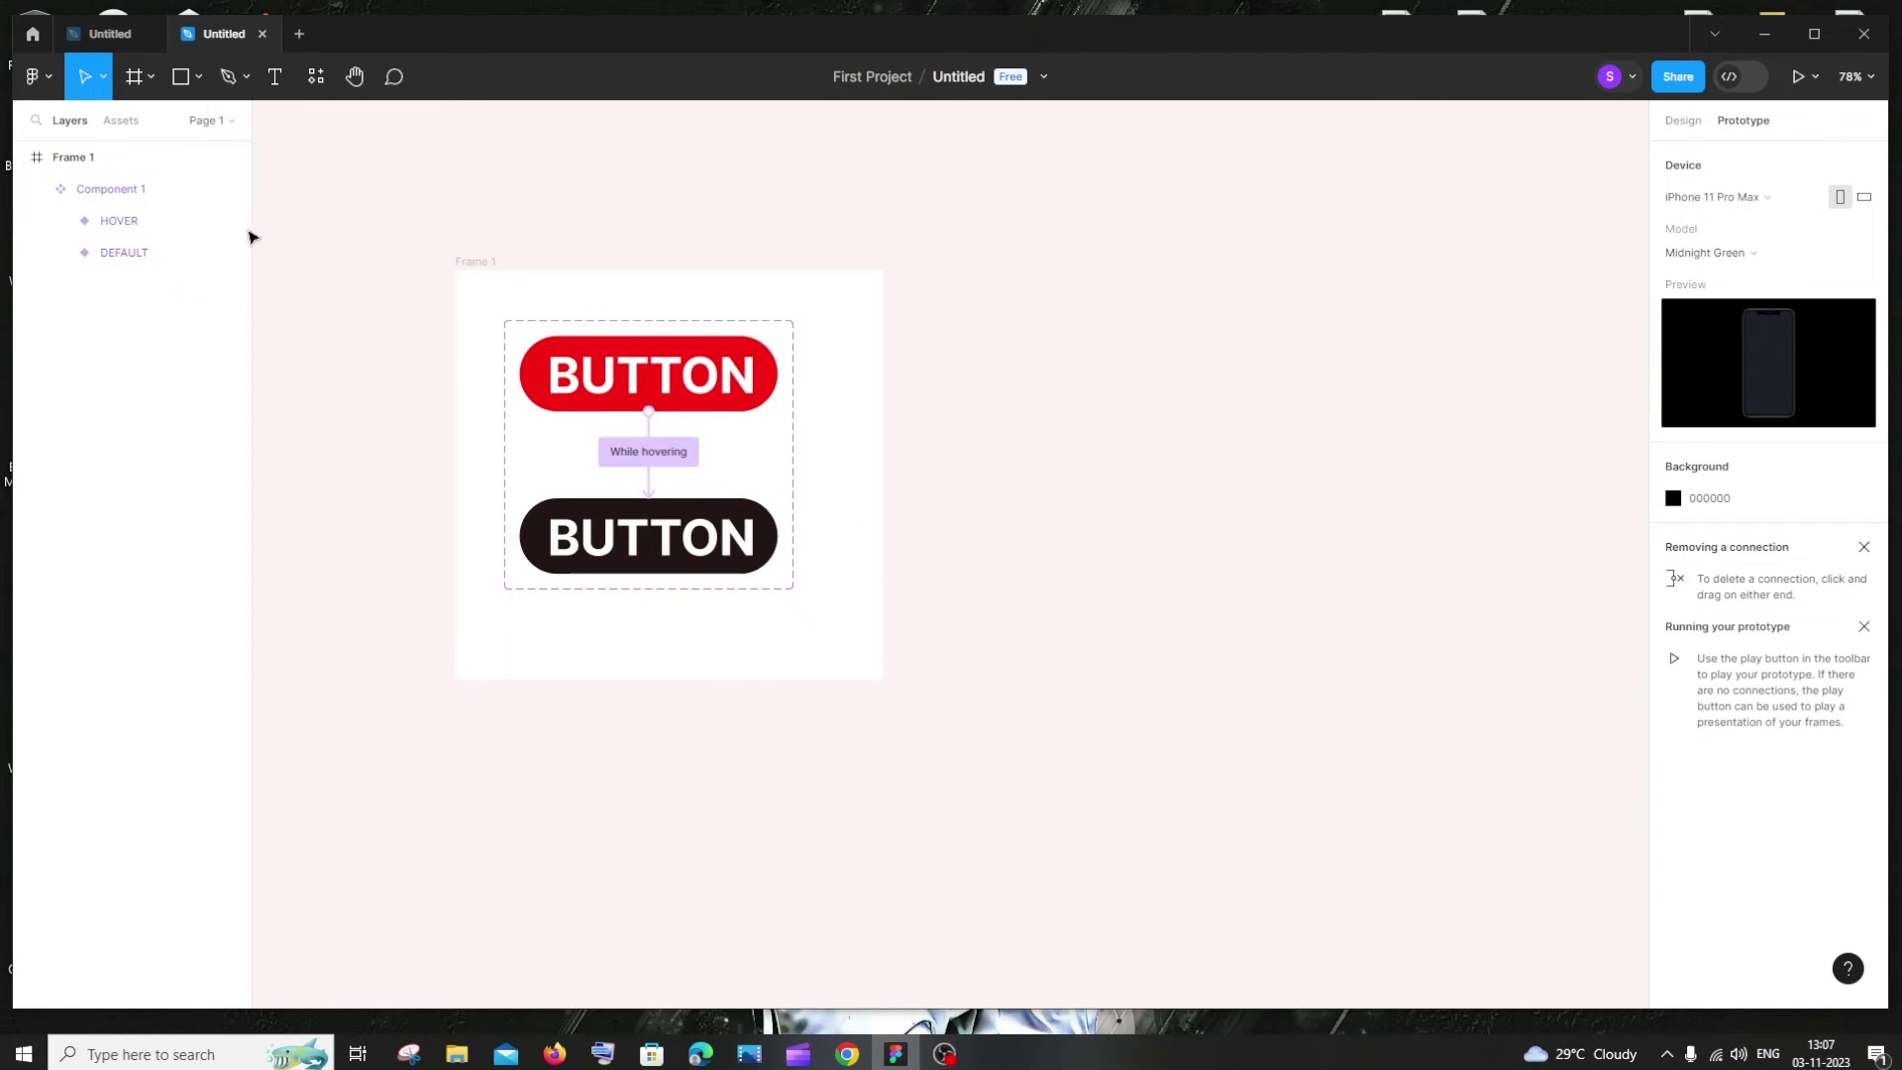
pyautogui.click(149, 254)
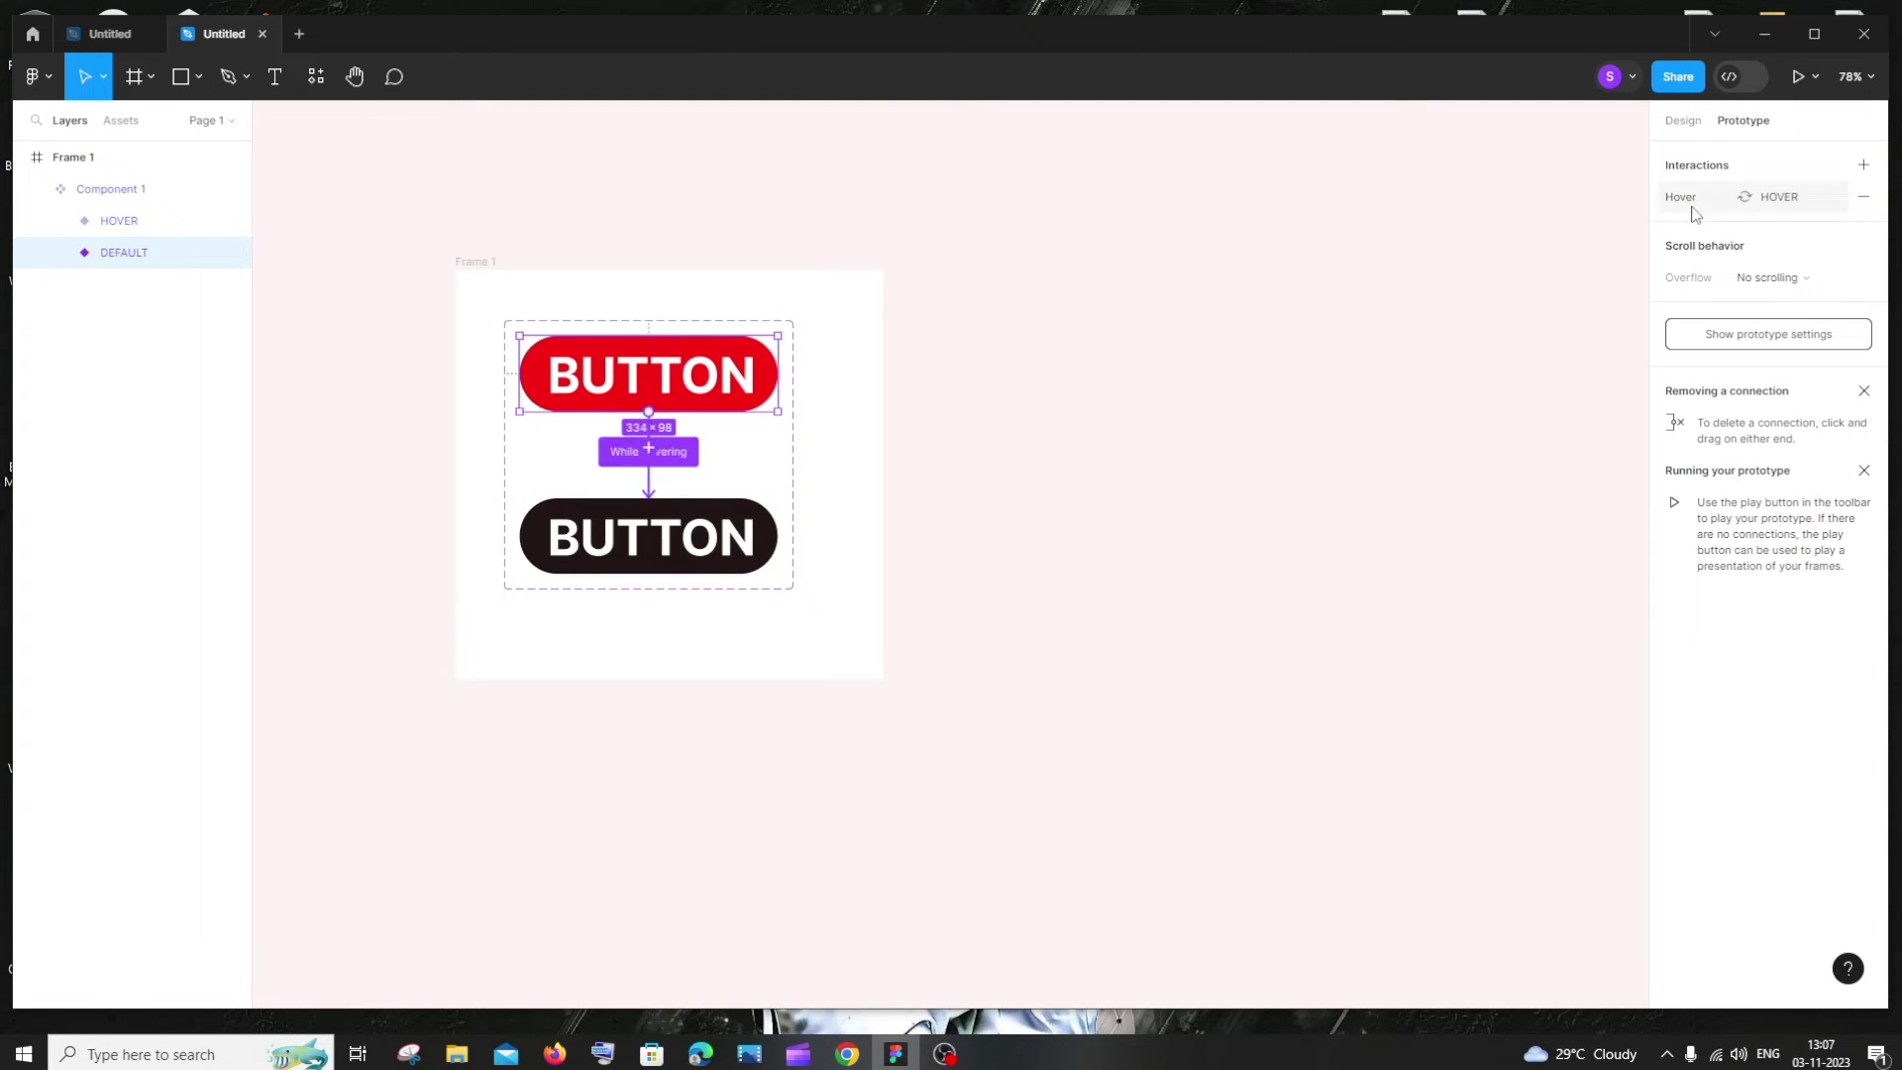
pyautogui.click(1805, 198)
pyautogui.press('Escape')
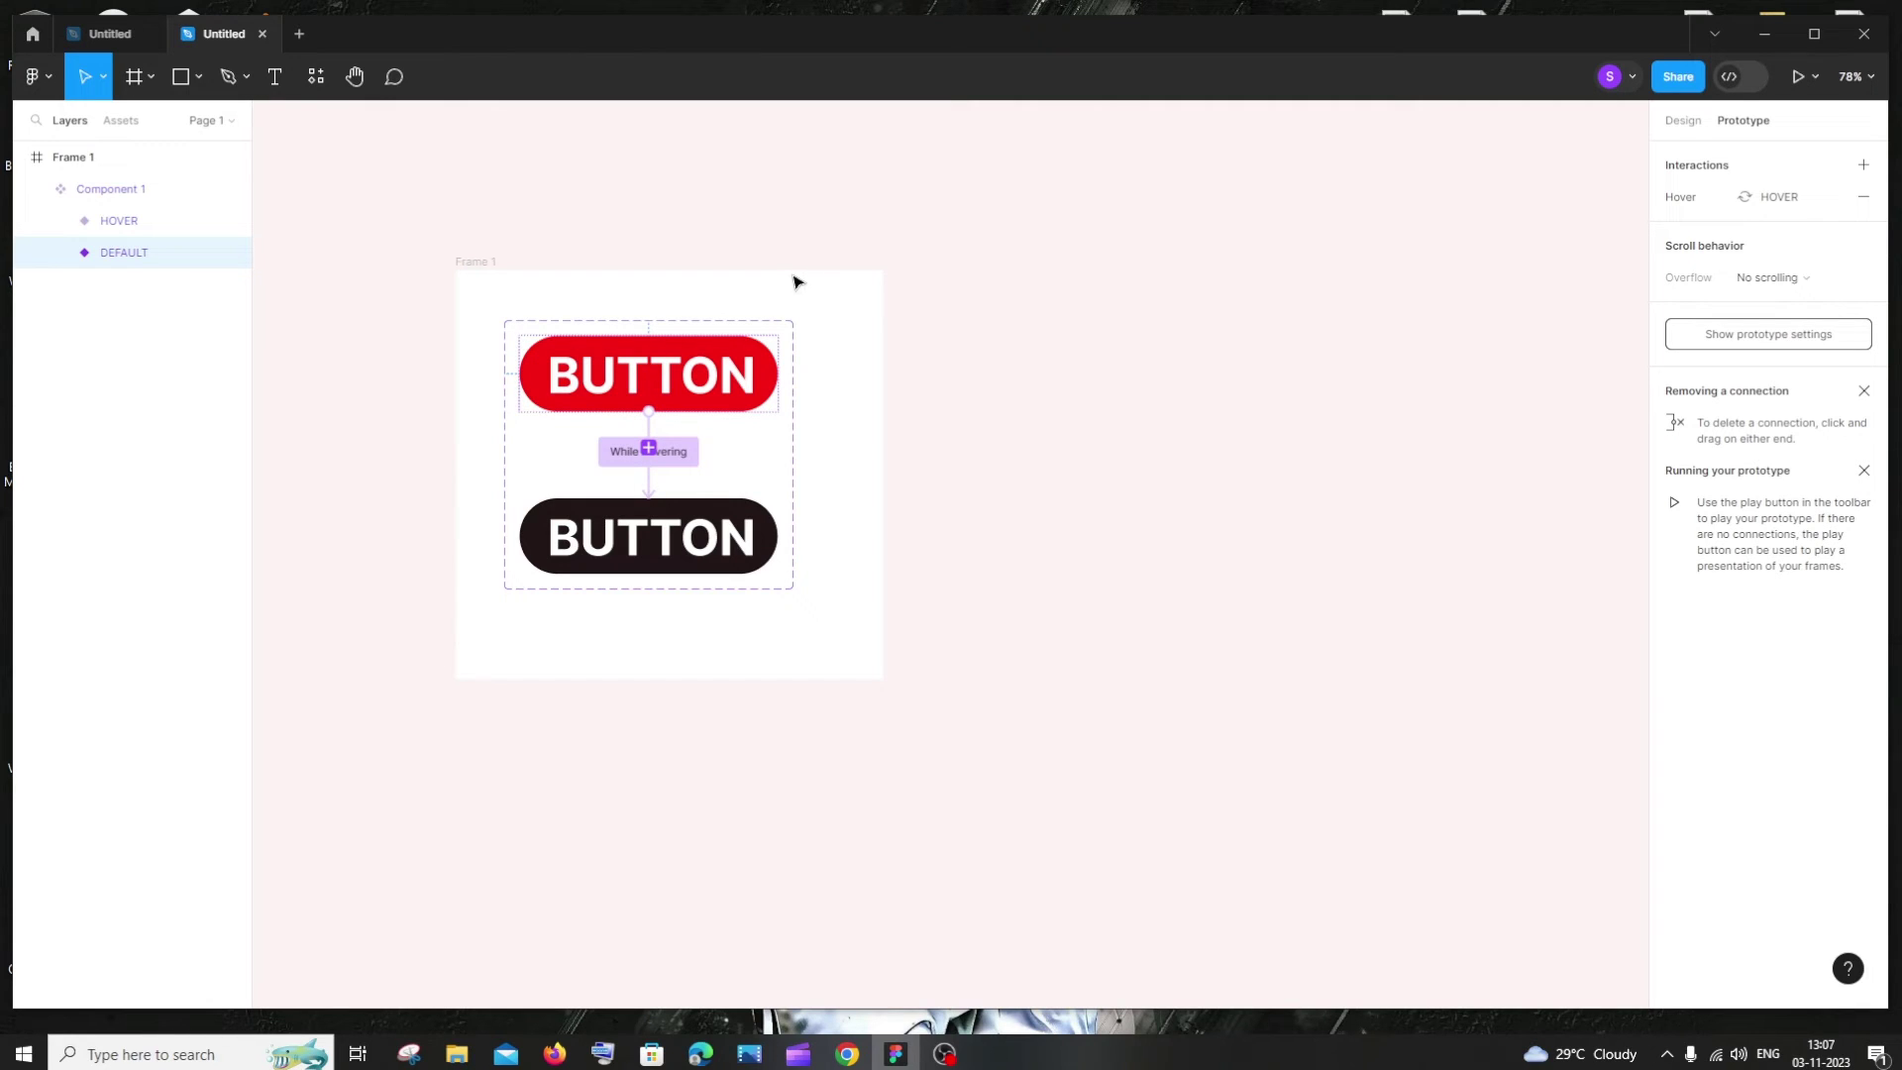
# - Add a 390×844 iPhone 13 & 14 frame beside Frame 1
pyautogui.click(147, 90)
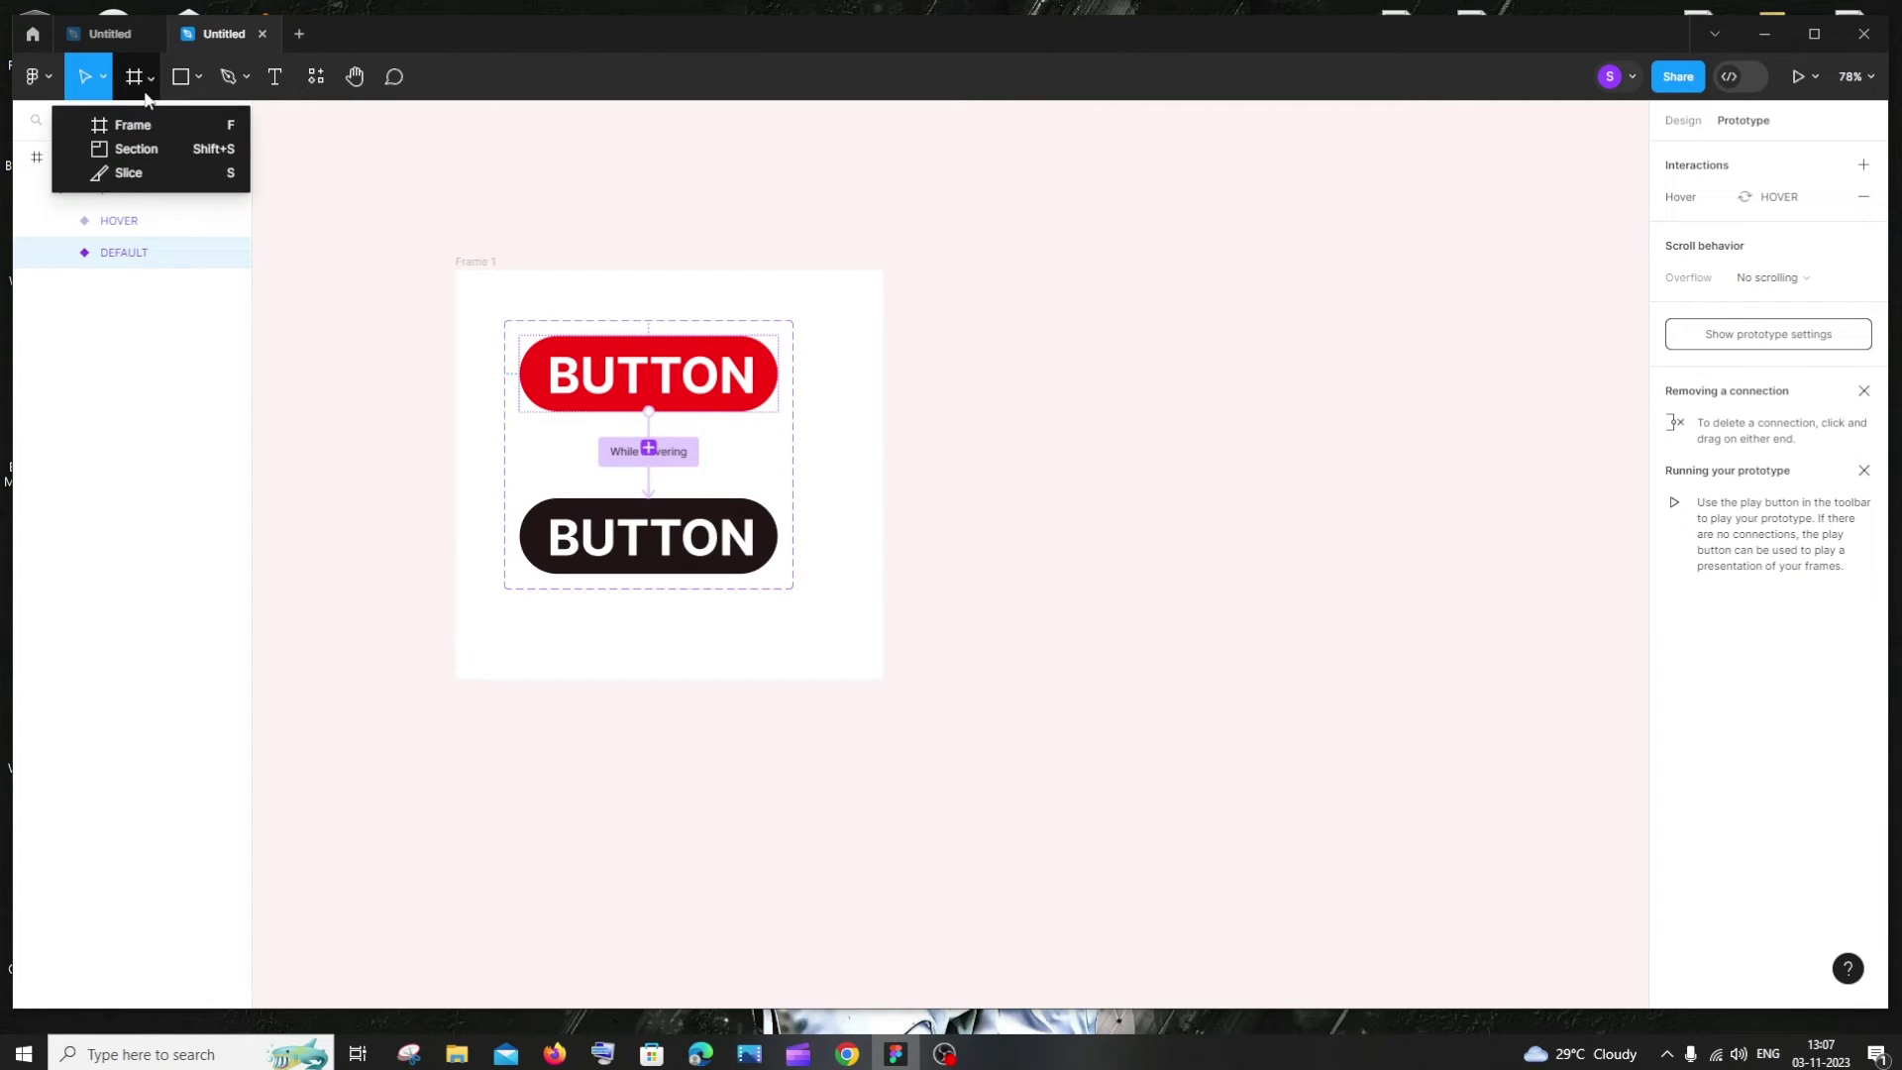
pyautogui.click(144, 129)
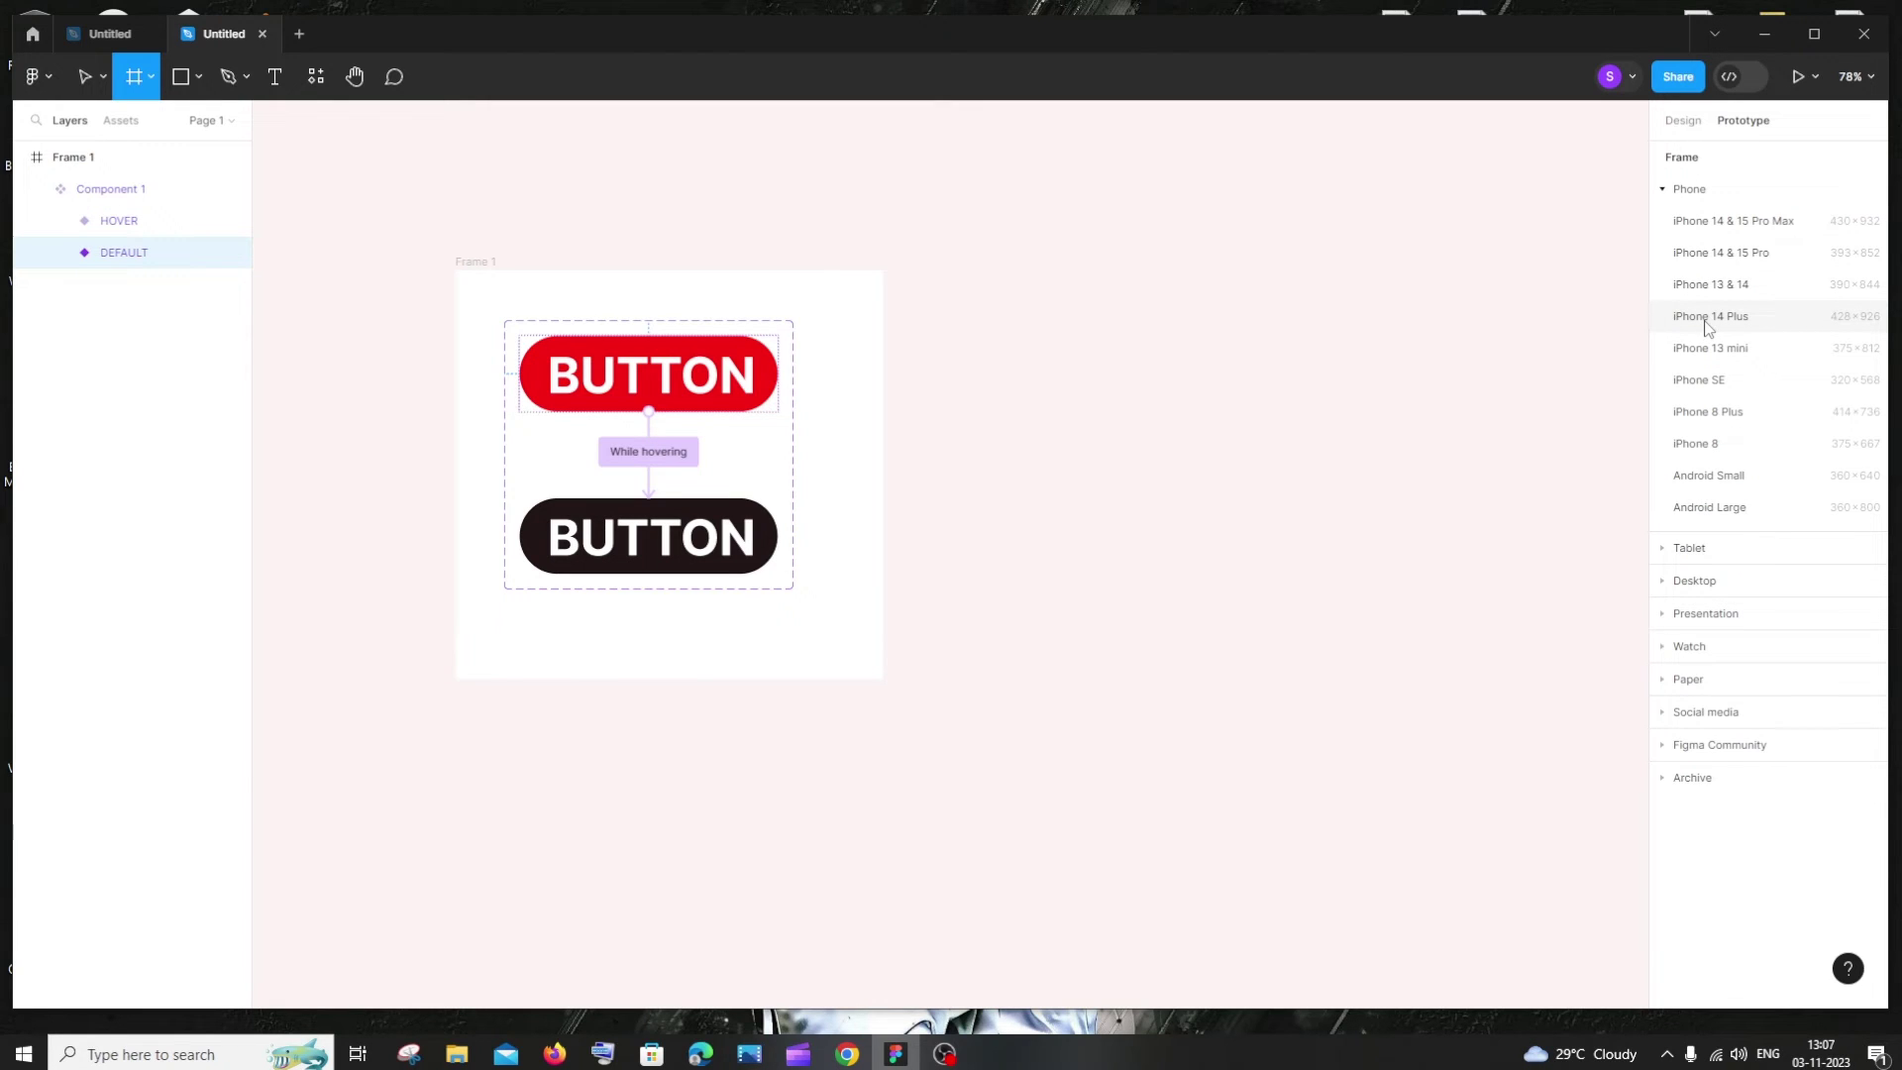
pyautogui.click(1709, 285)
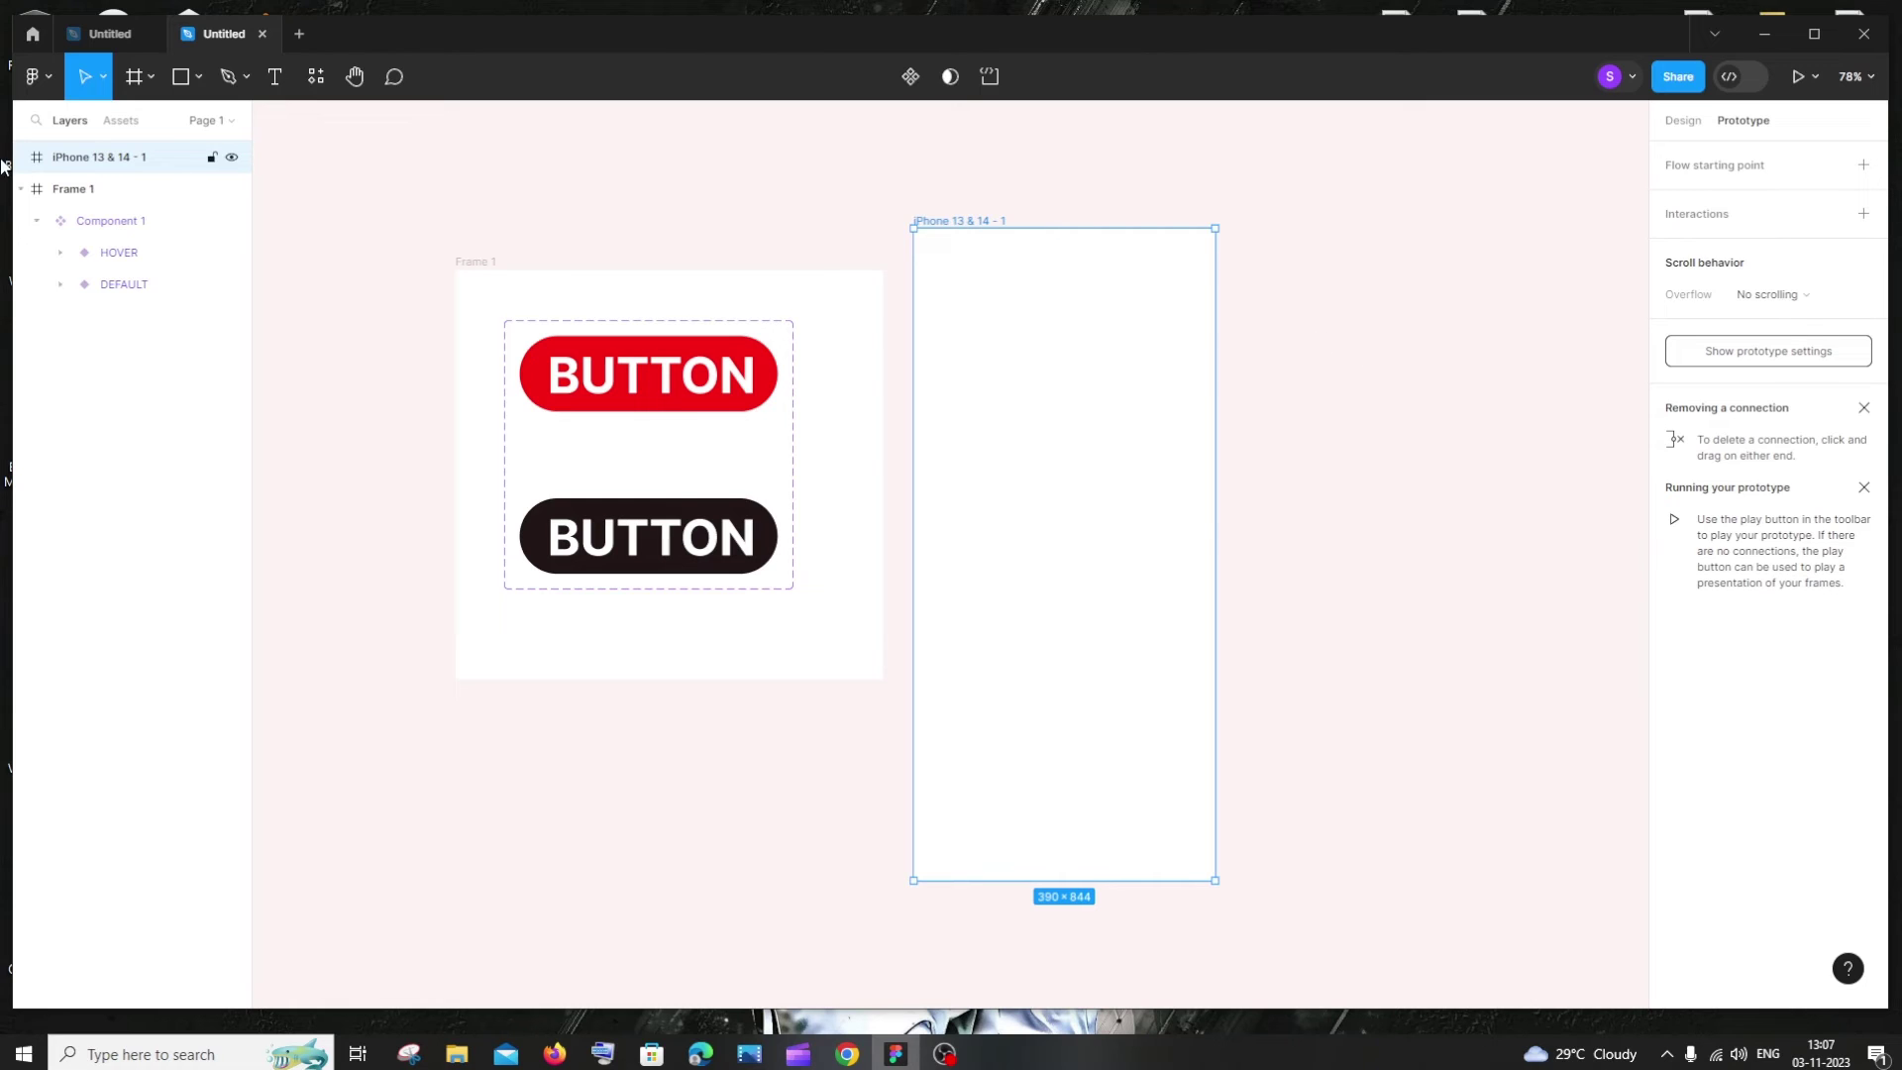
pyautogui.click(21, 190)
# - Show Component 1 under Local components > Frame 1 in Assets
pyautogui.click(116, 125)
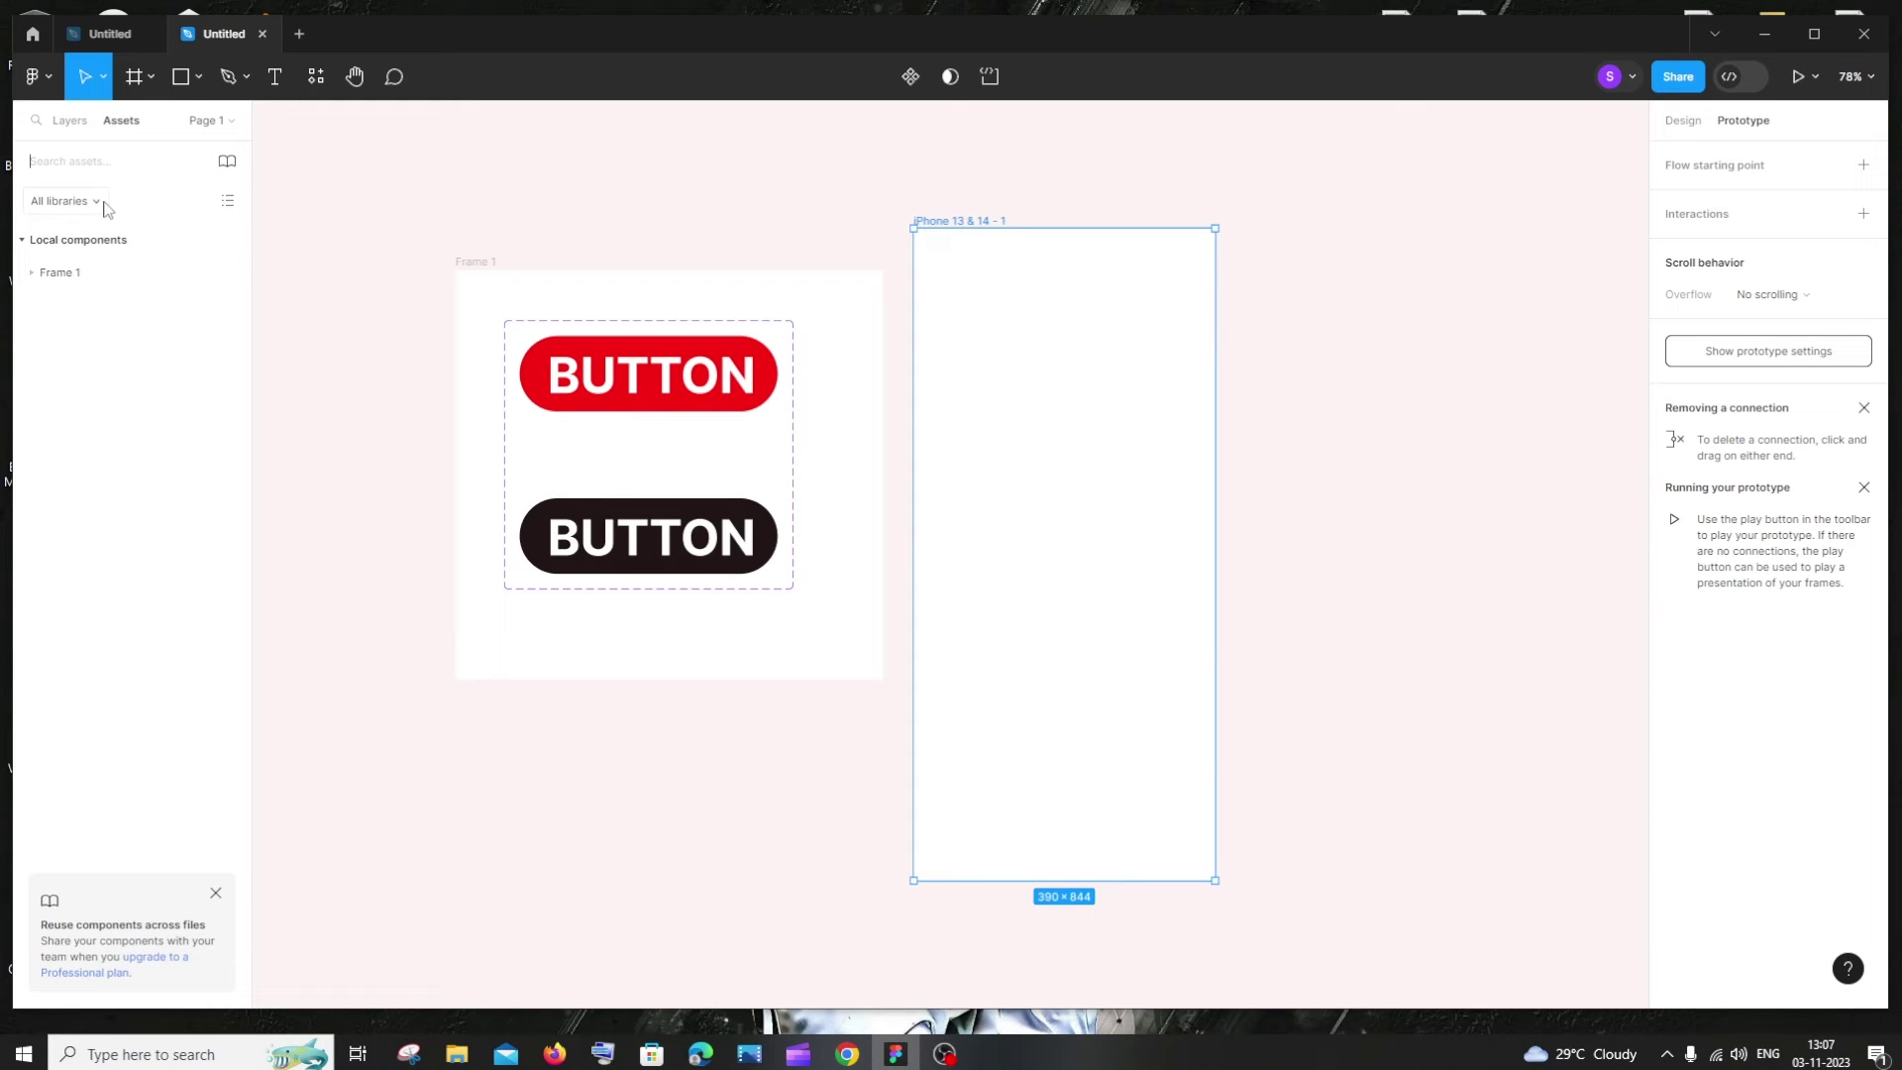
pyautogui.click(22, 241)
pyautogui.press('Escape')
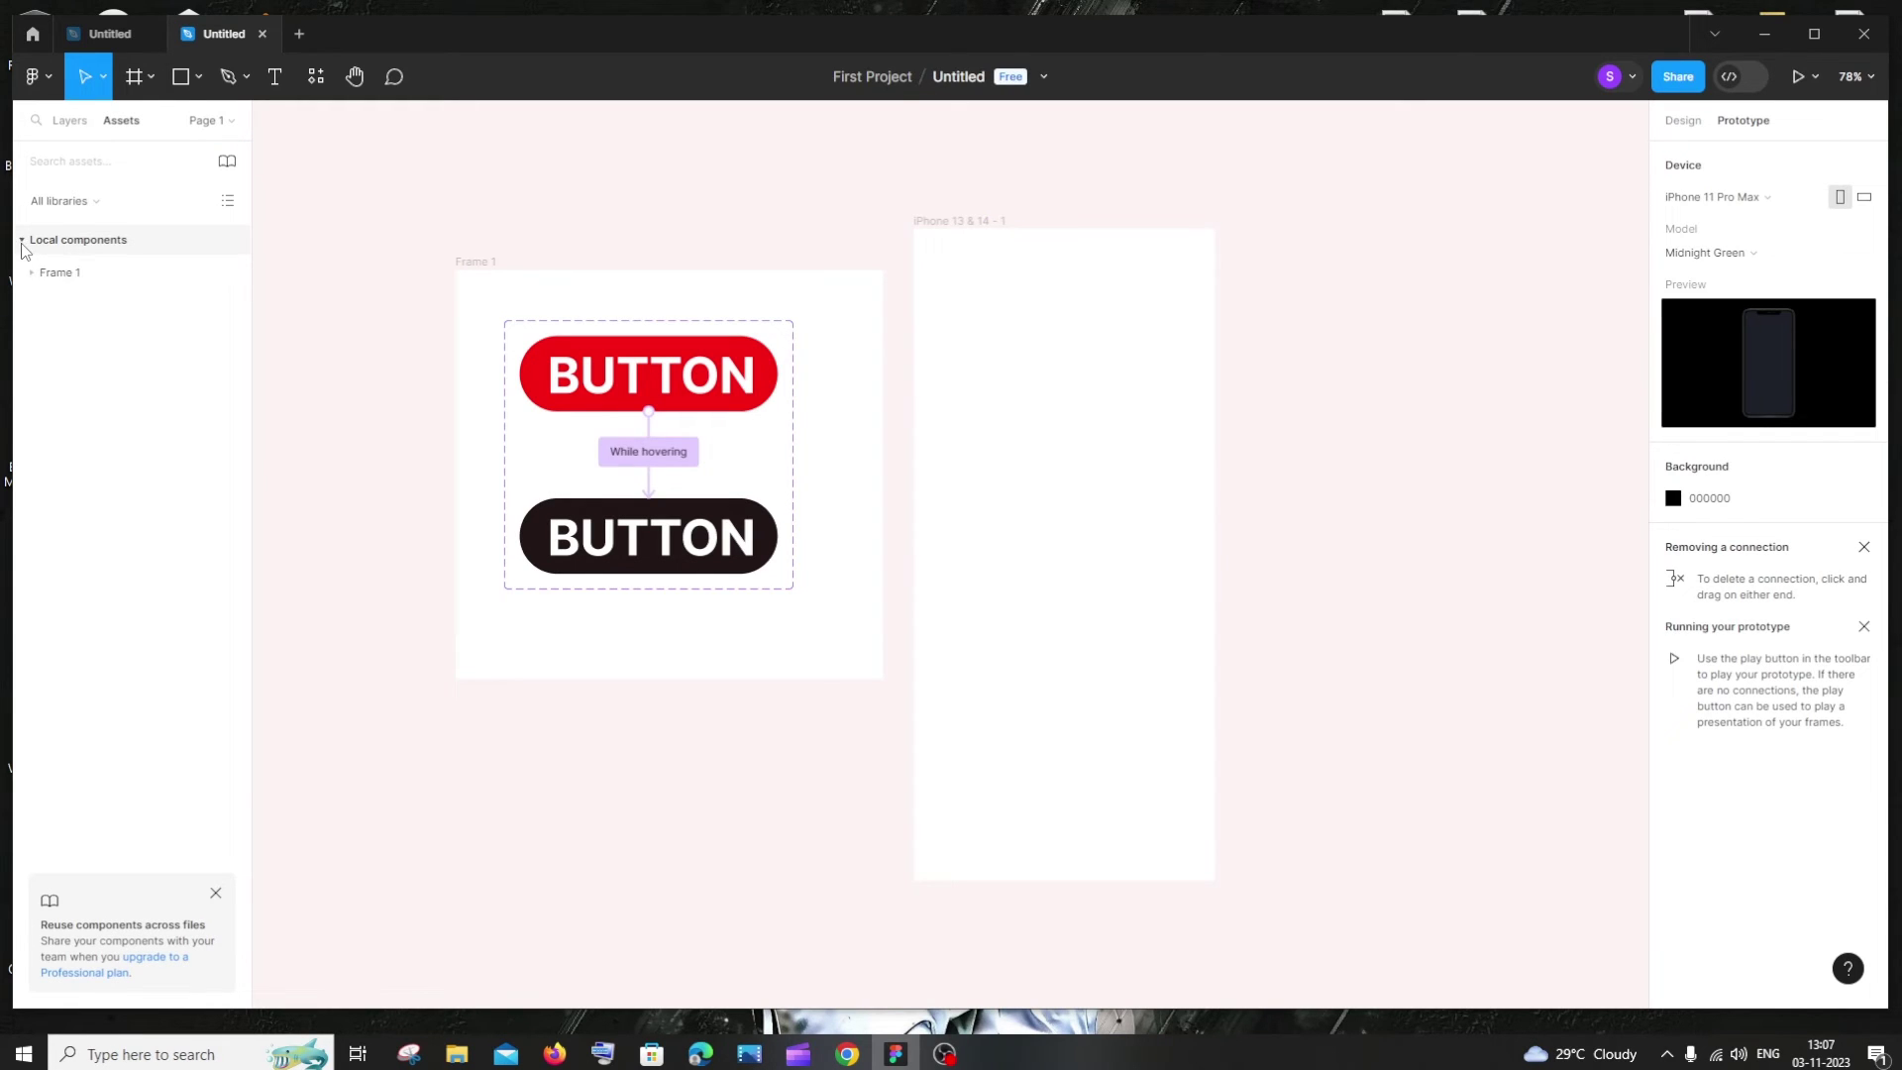
pyautogui.click(32, 274)
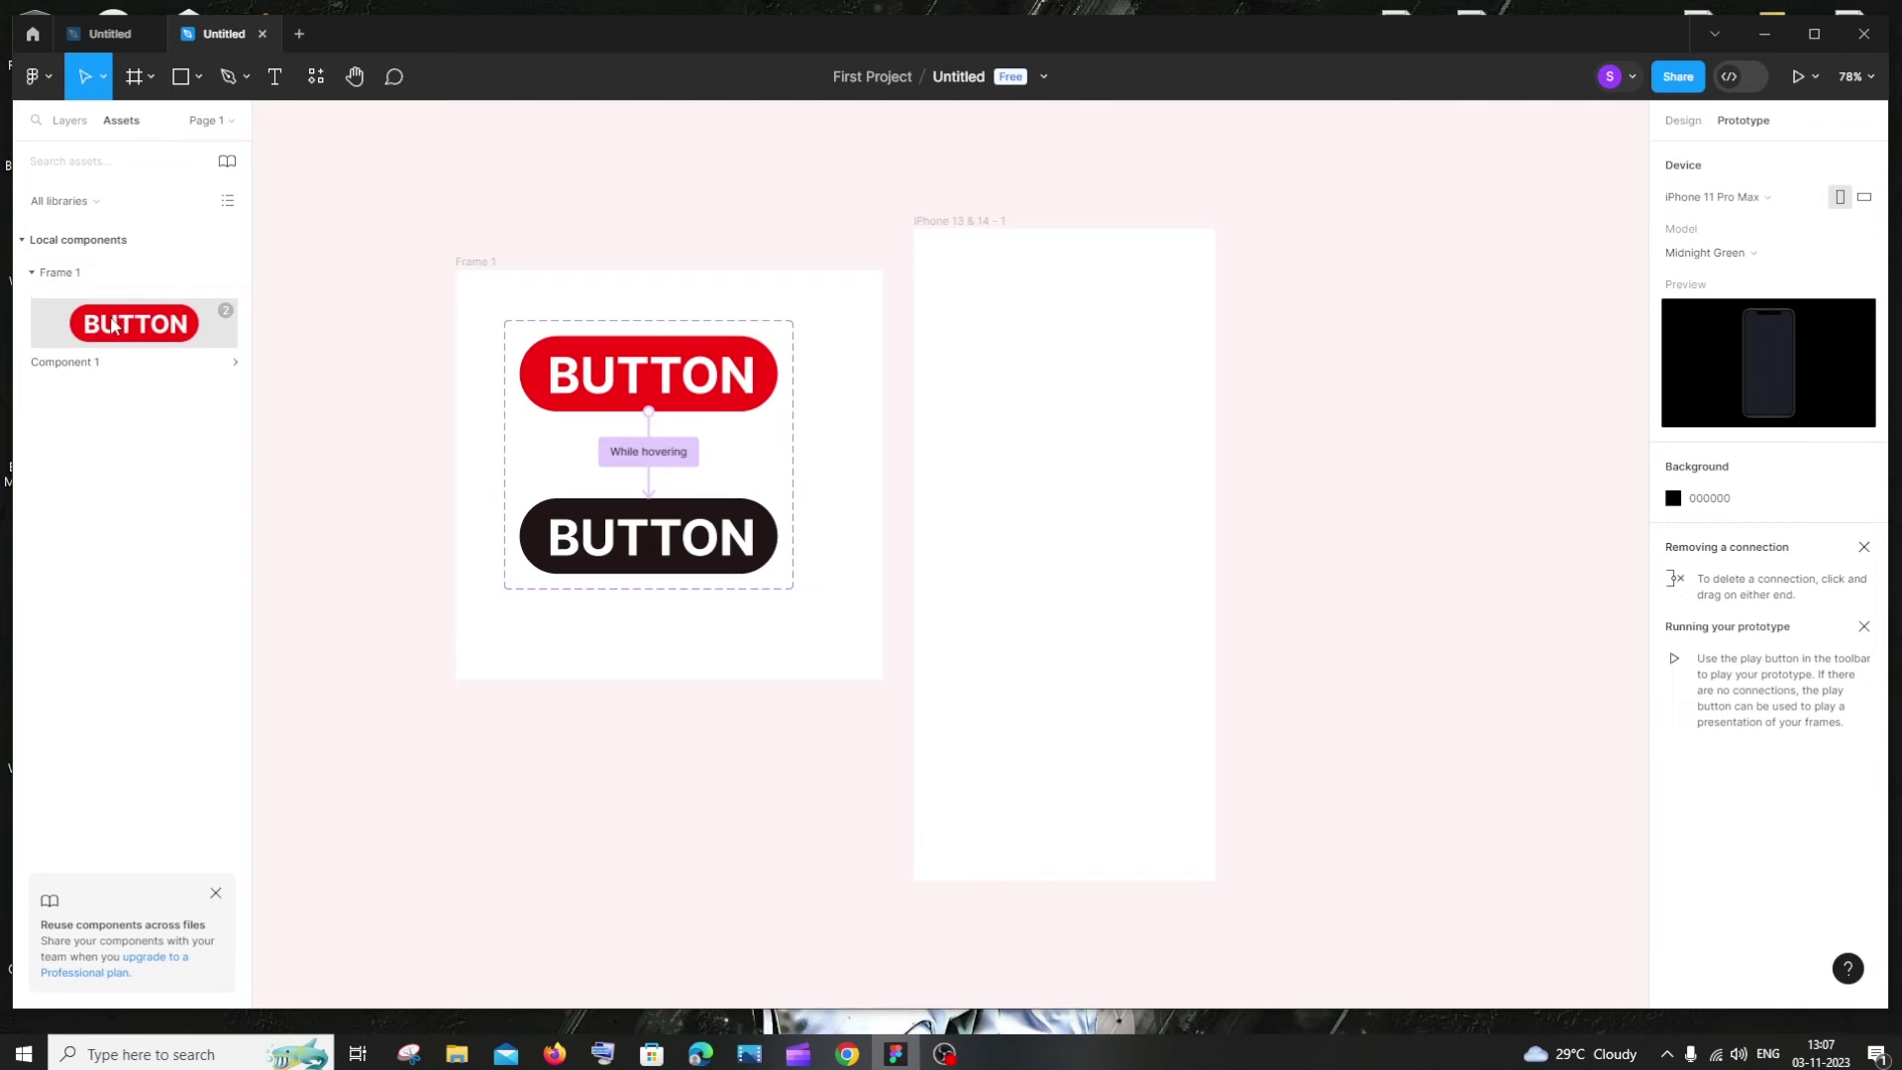
# - Drop a Component 1 instance into the iPhone 14 & 15 Pro Max frame and preview it in Present mode
pyautogui.moveTo(142, 331); pyautogui.dragTo(1031, 461)
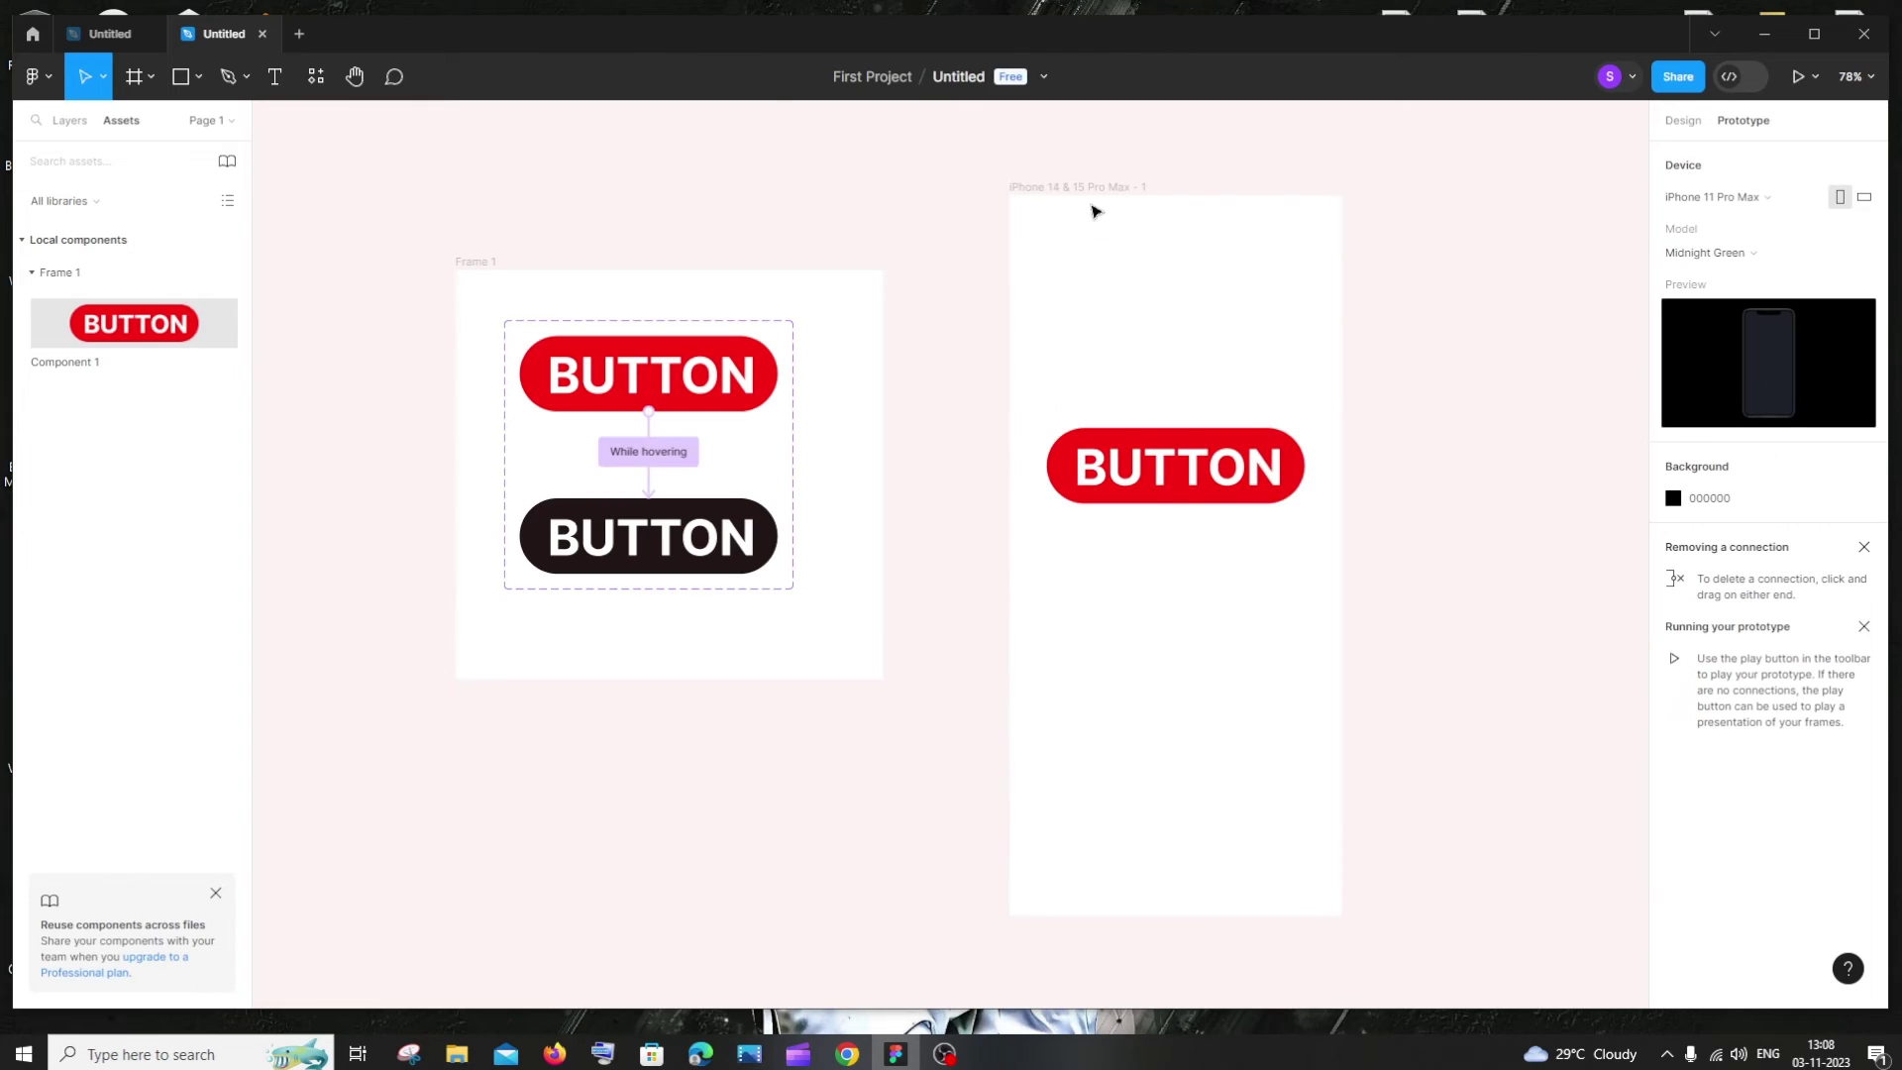
pyautogui.click(70, 119)
pyautogui.click(102, 162)
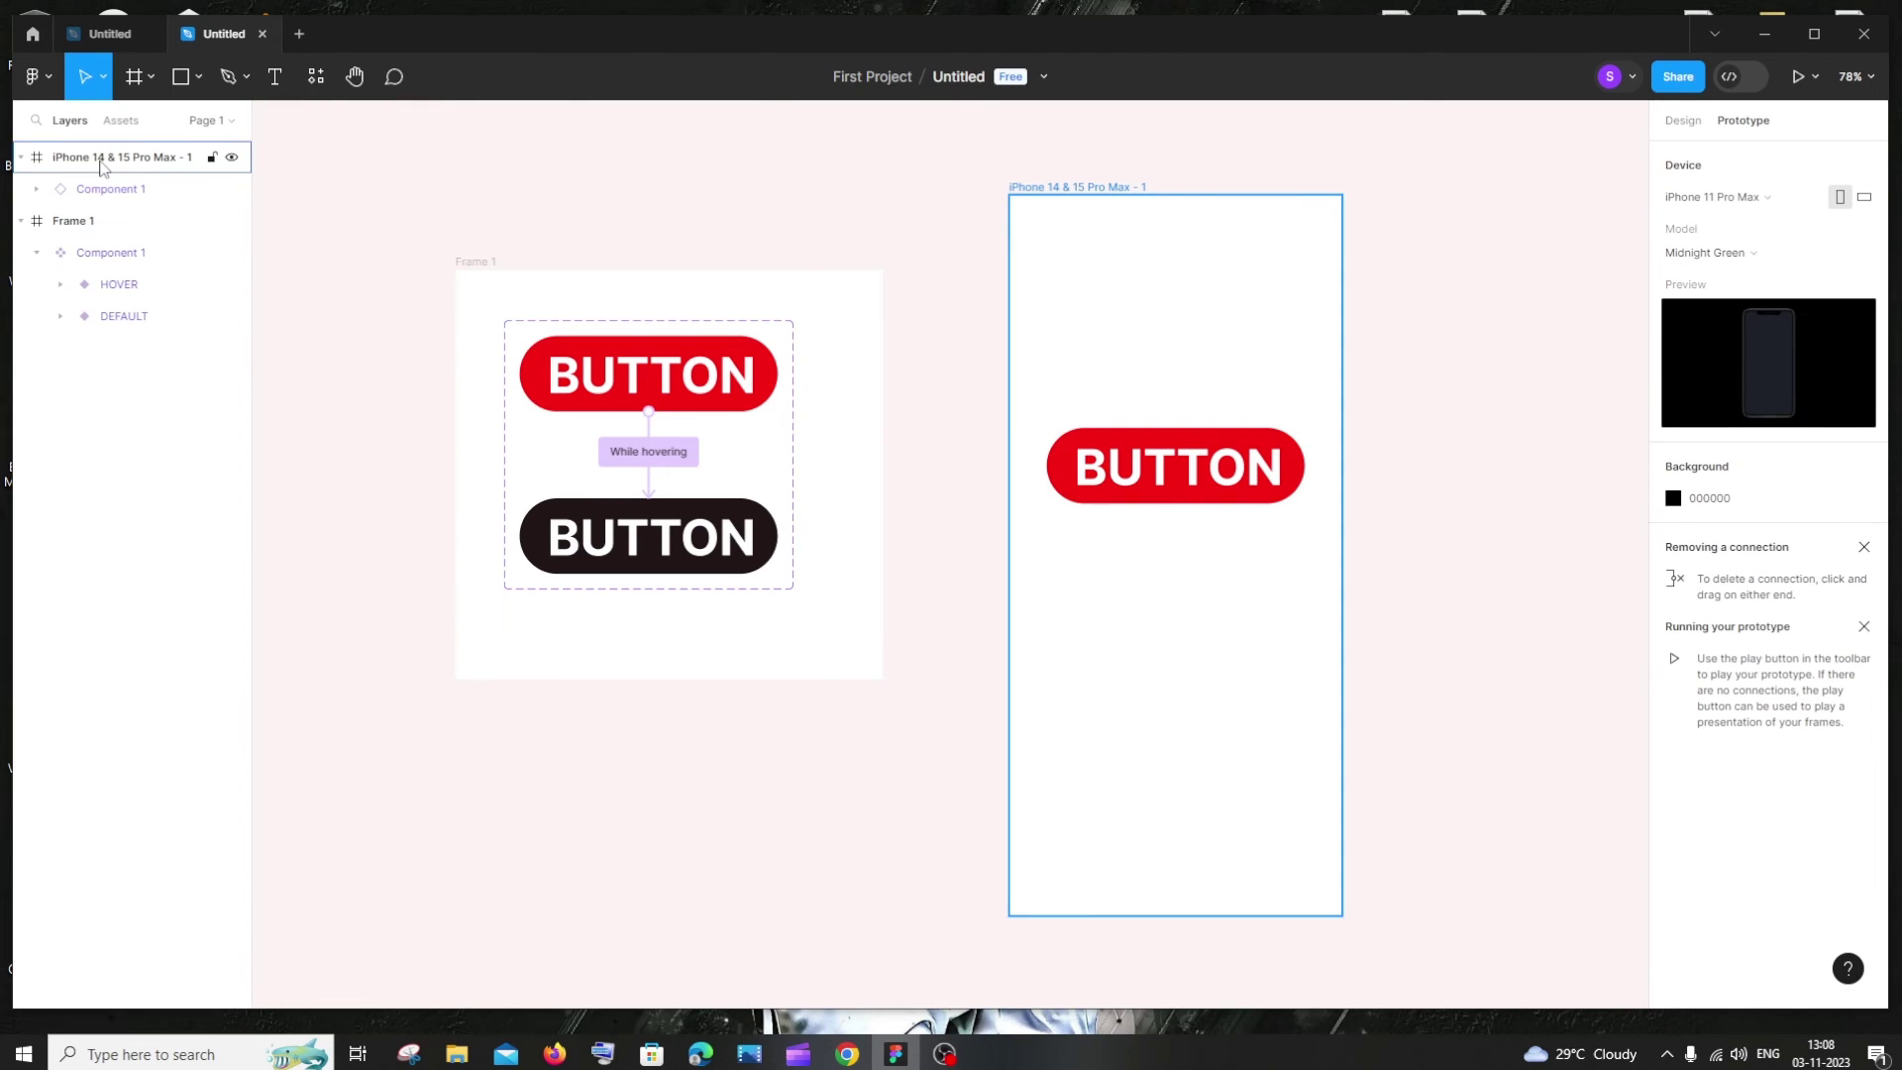
pyautogui.click(102, 167)
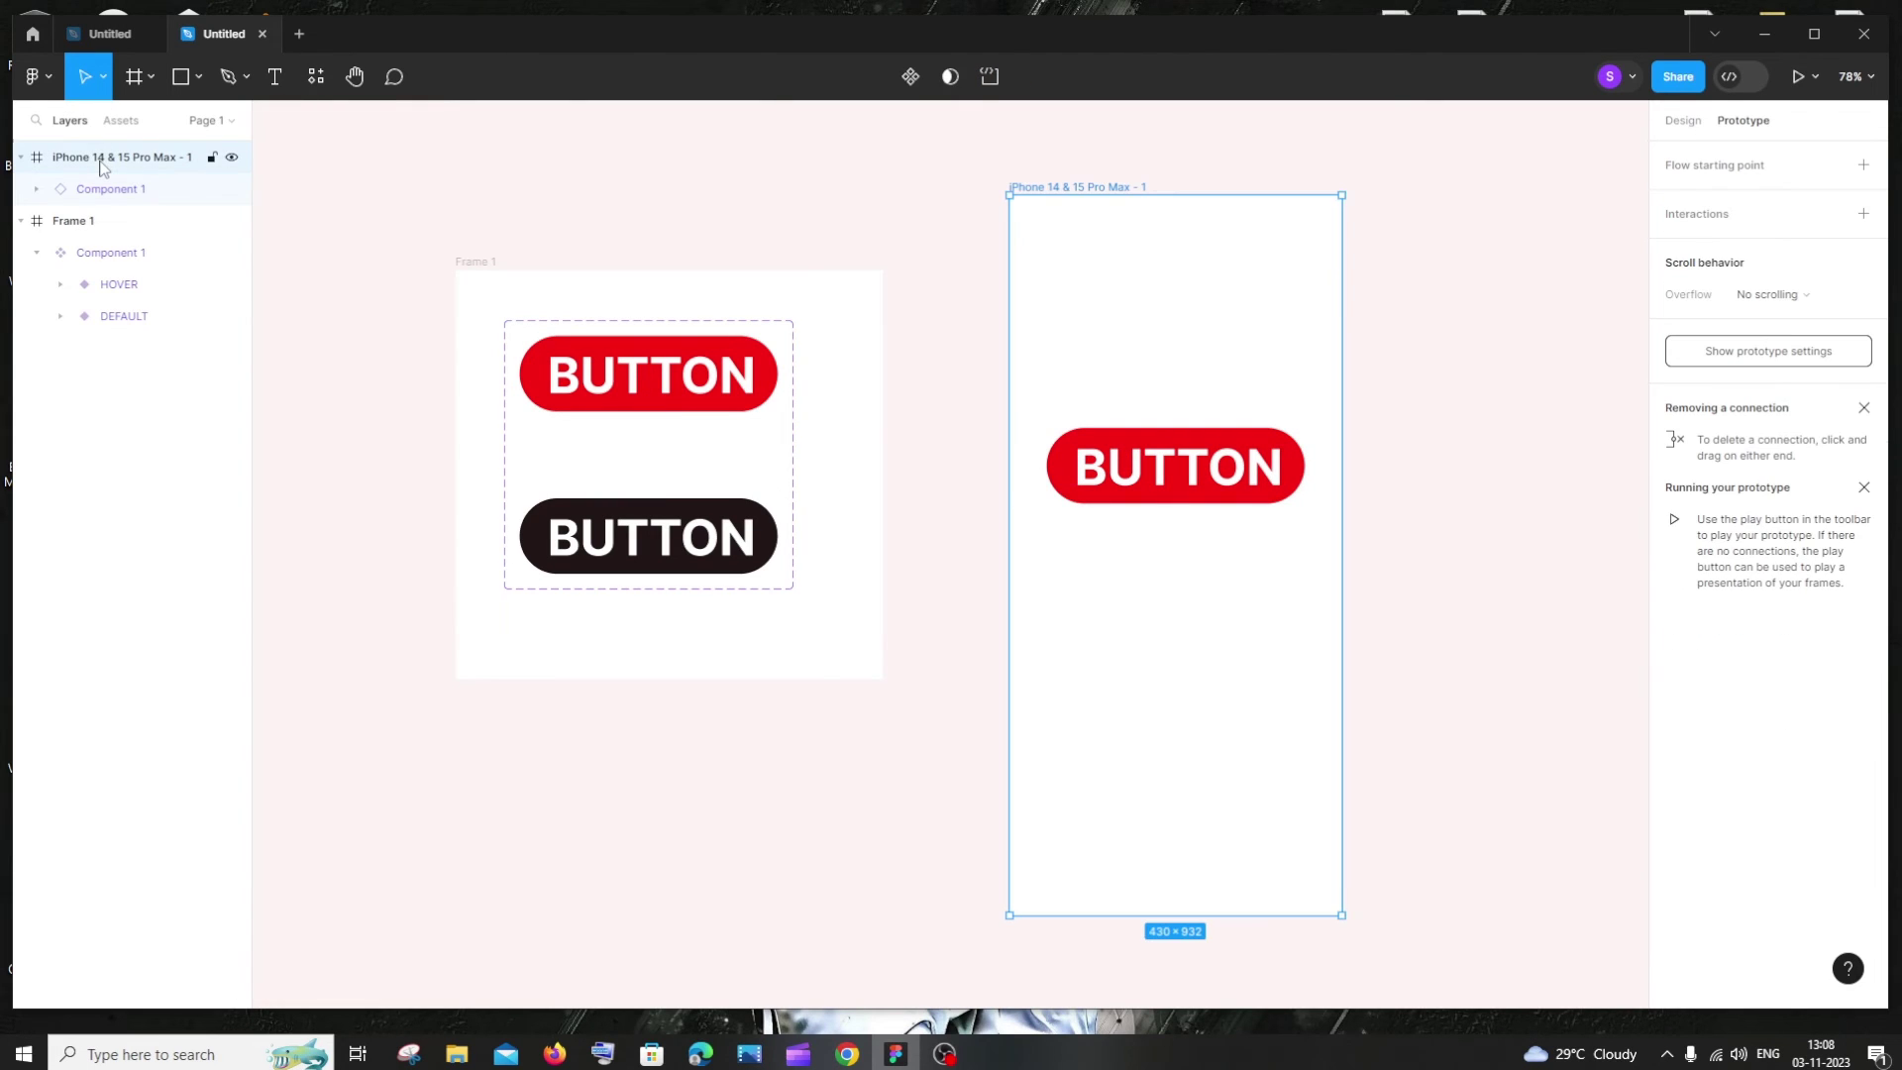
pyautogui.click(1795, 76)
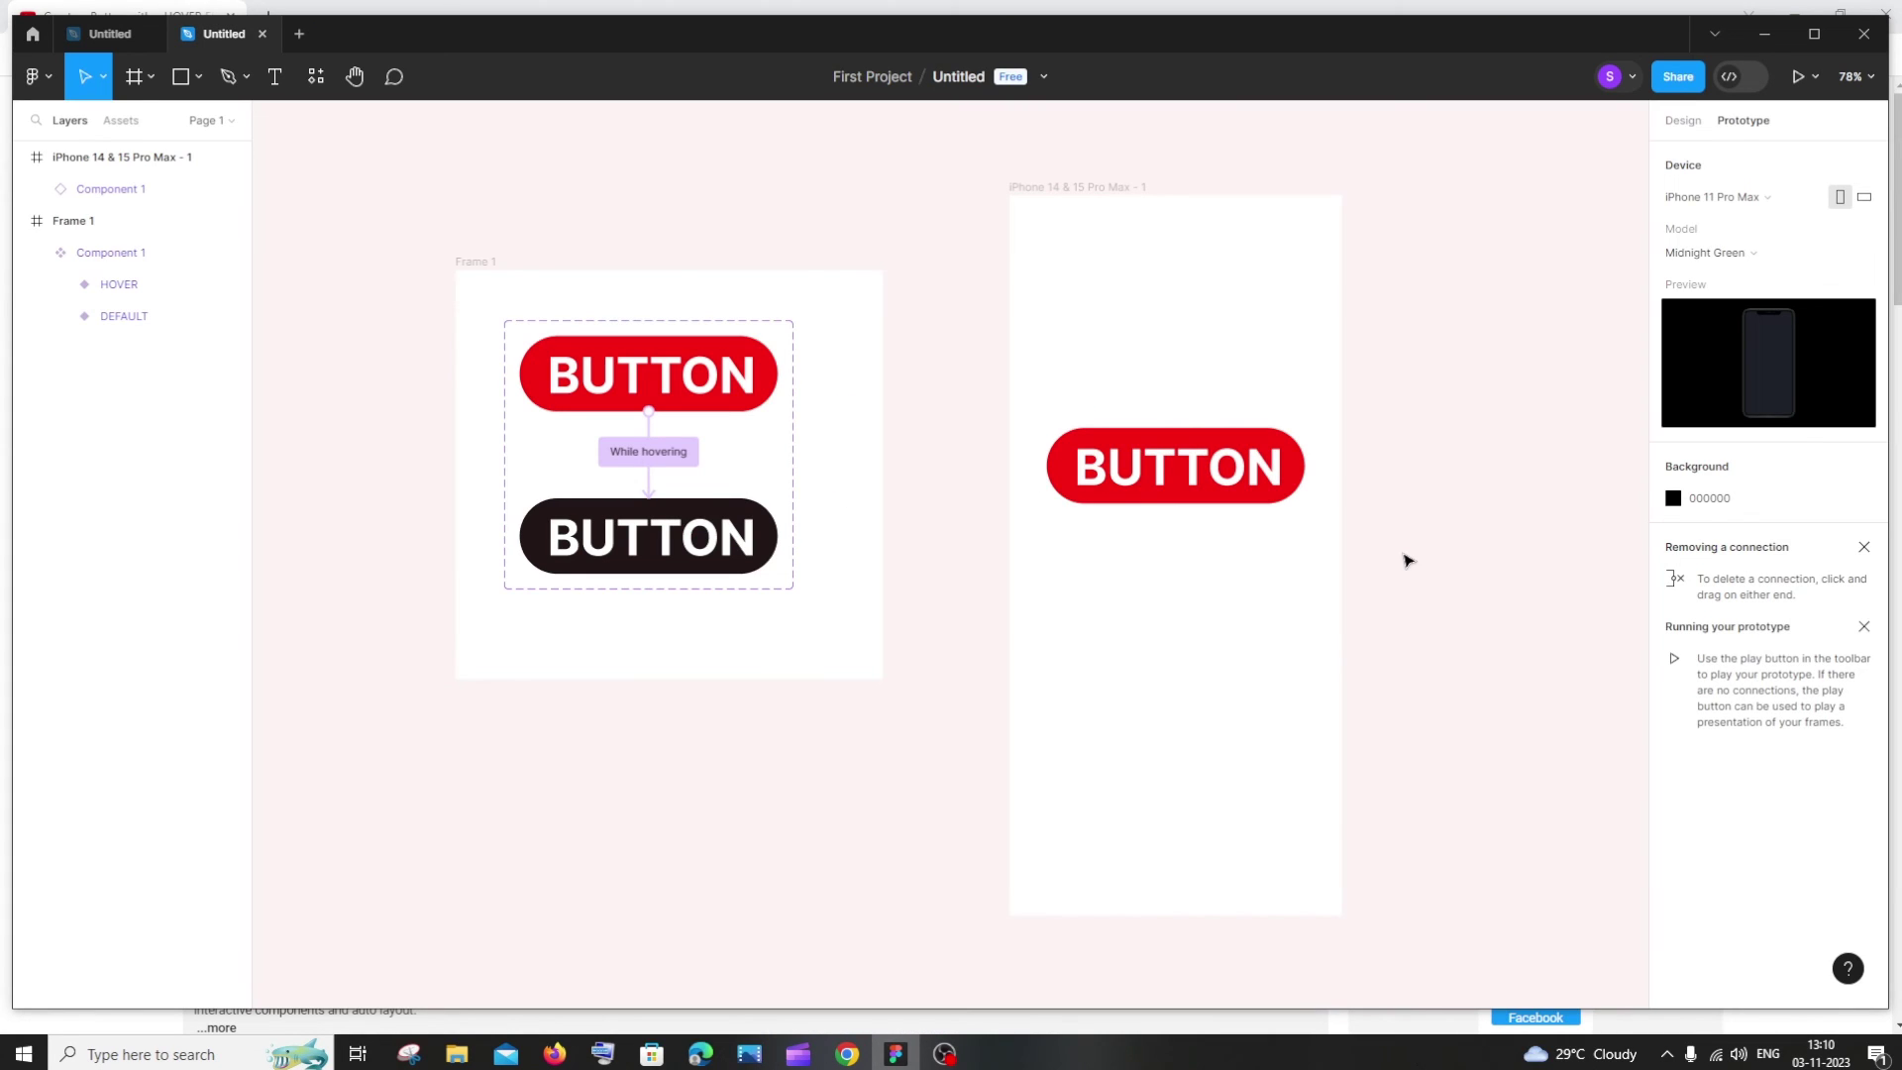
# - Give the DEFAULT variant's While hovering transition to HOVER Smart animate, Ease out, 300ms
pyautogui.click(143, 326)
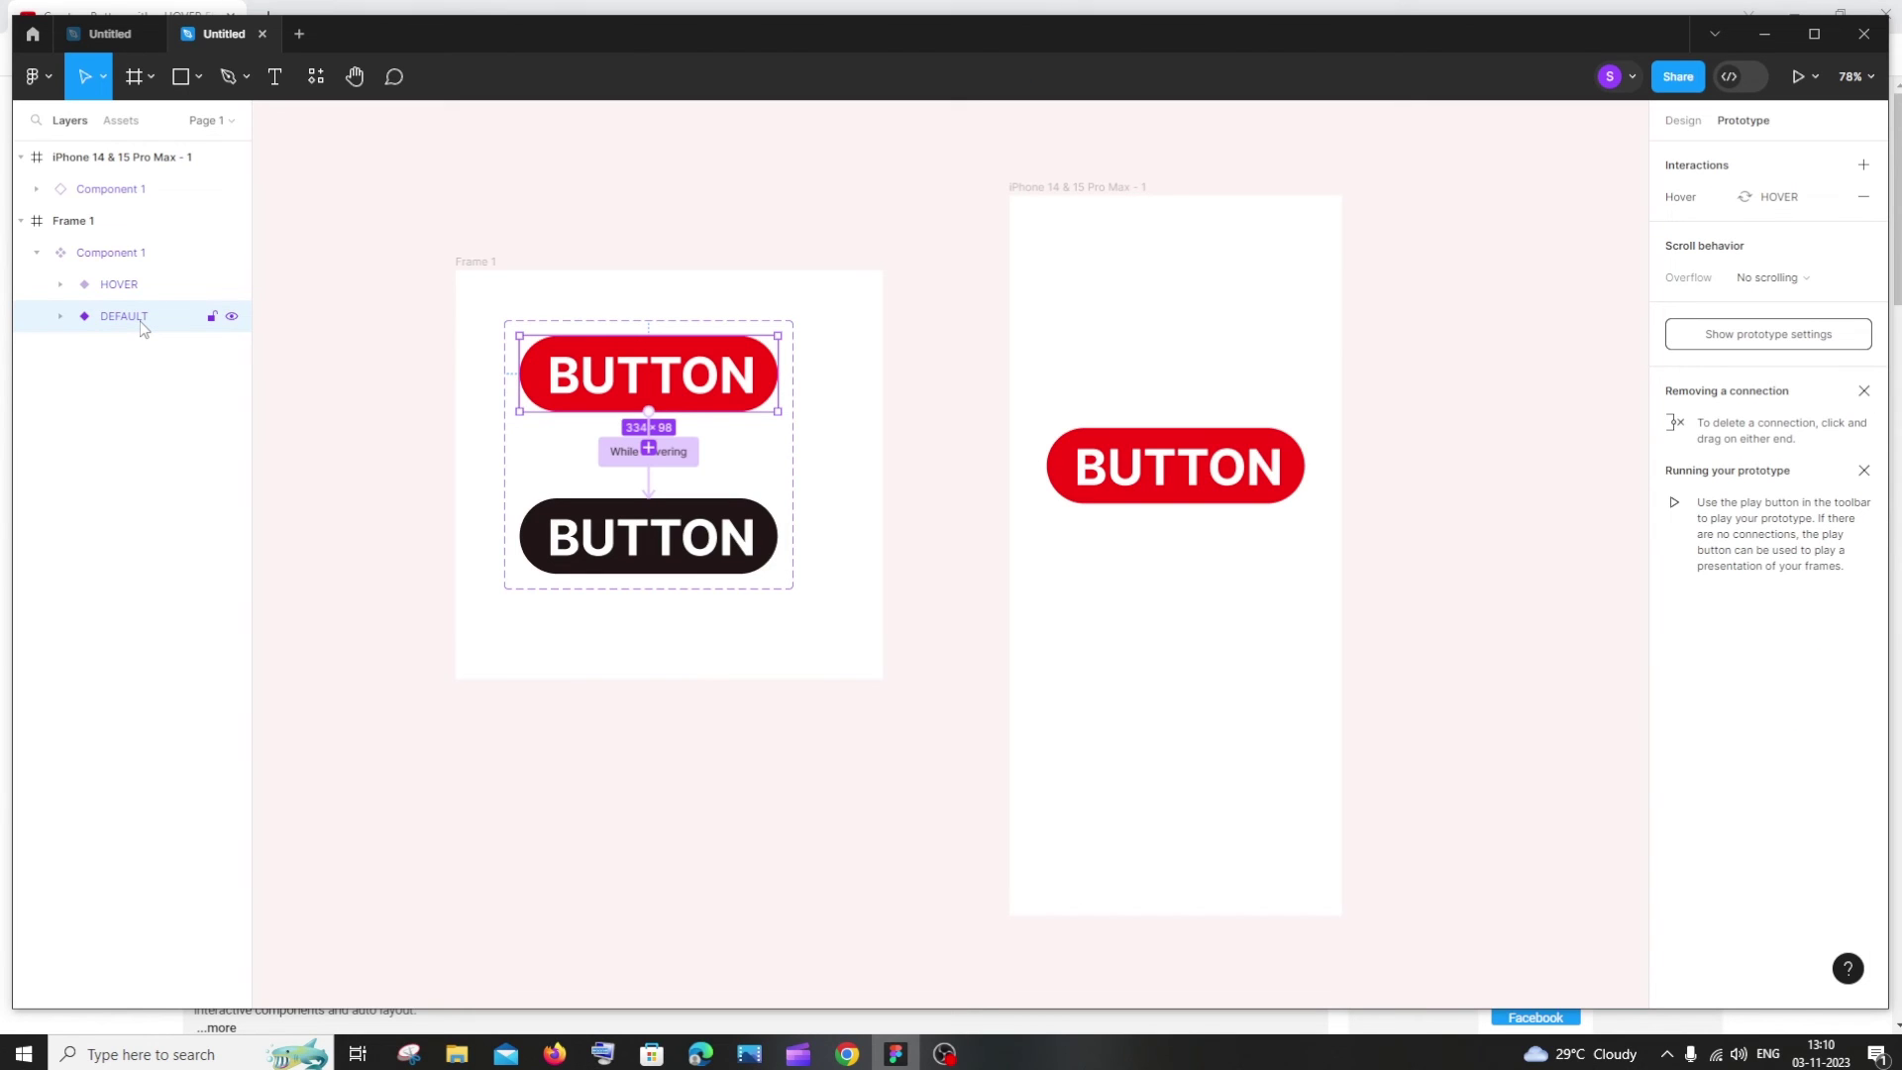
pyautogui.click(1698, 205)
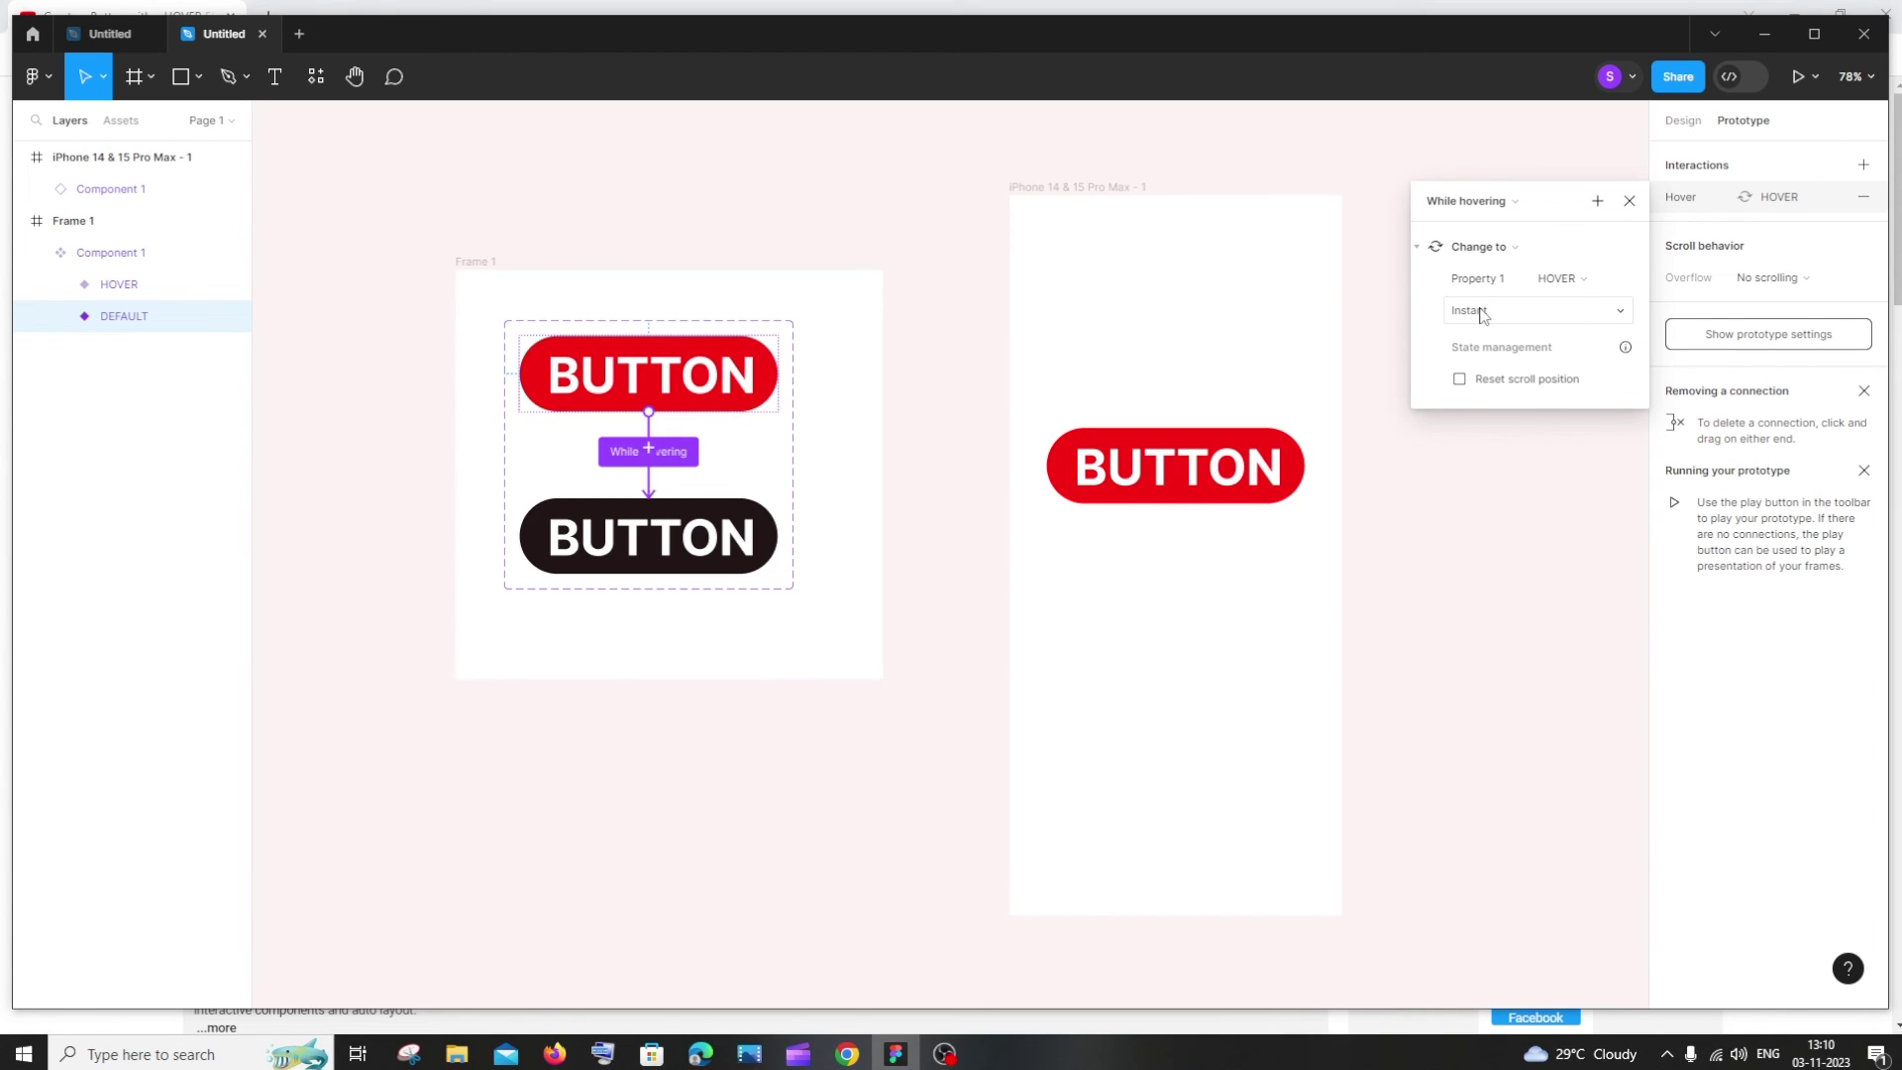
pyautogui.click(1483, 315)
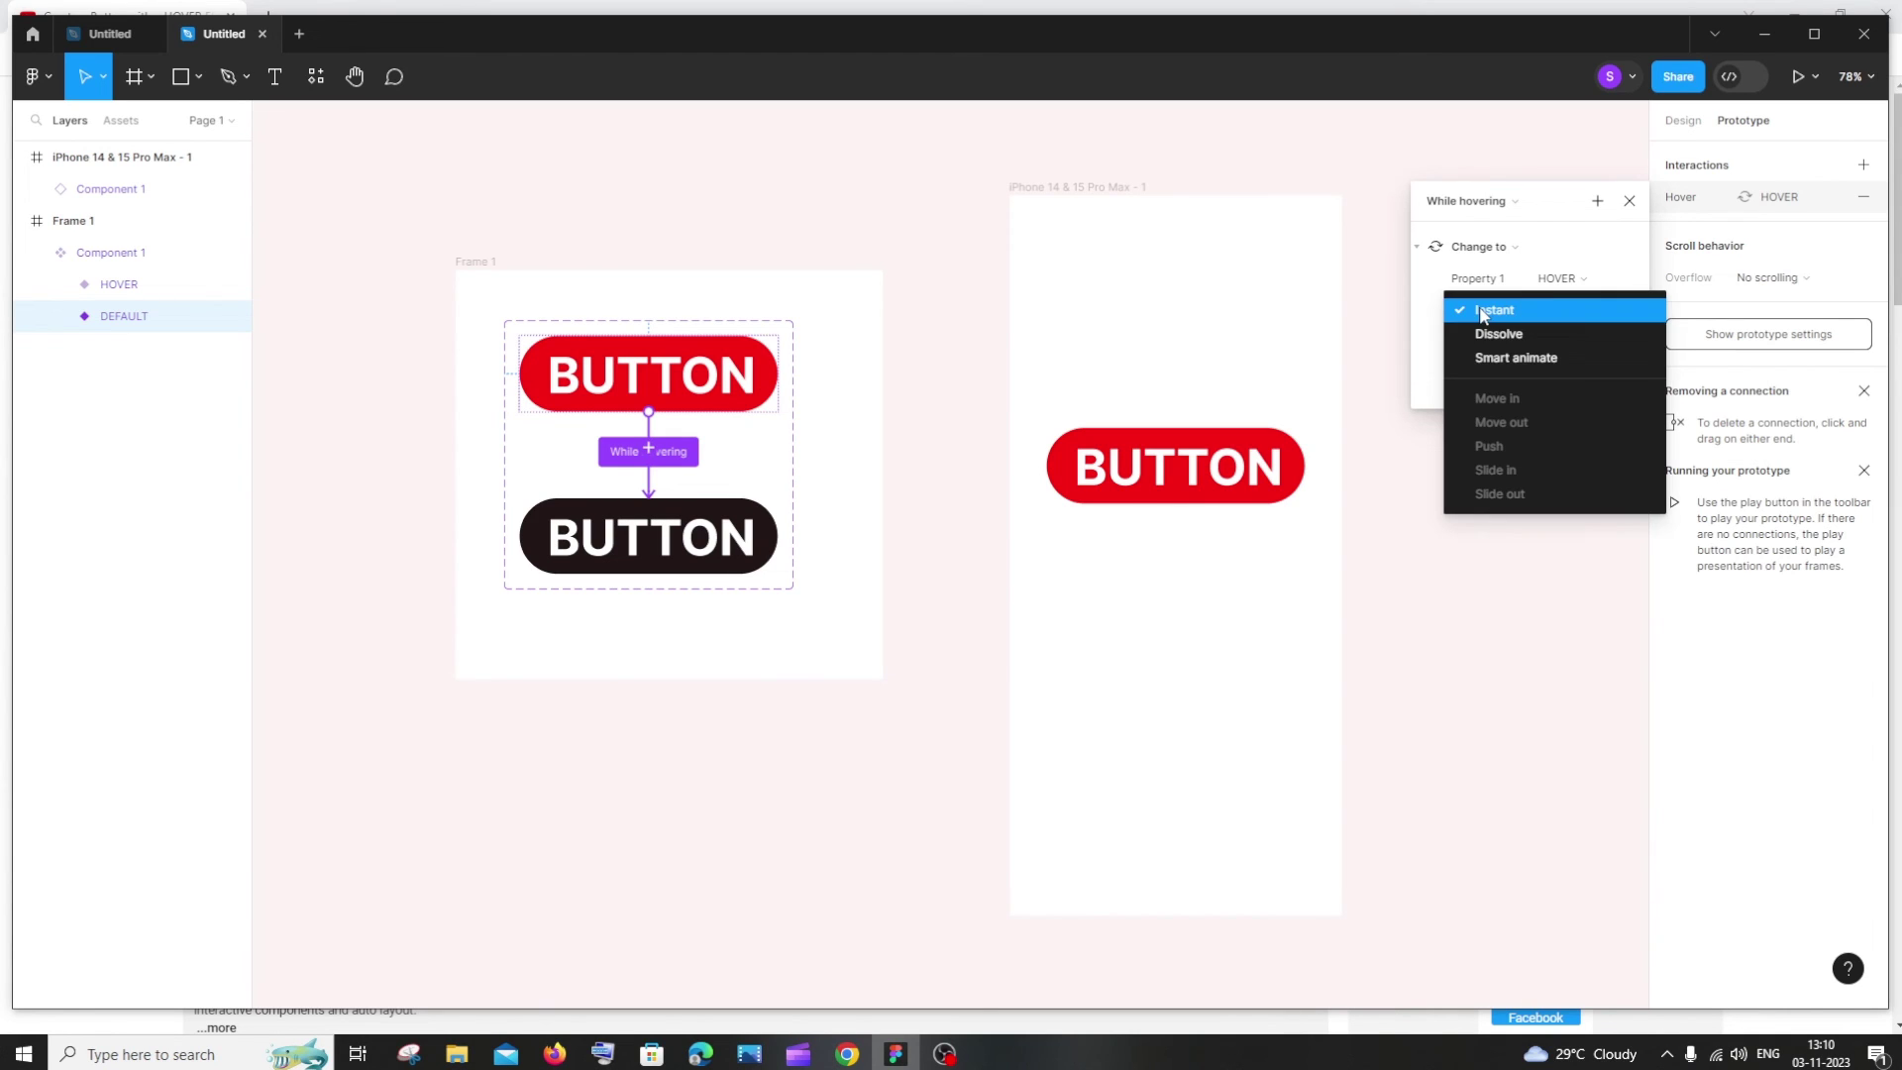
pyautogui.click(1483, 358)
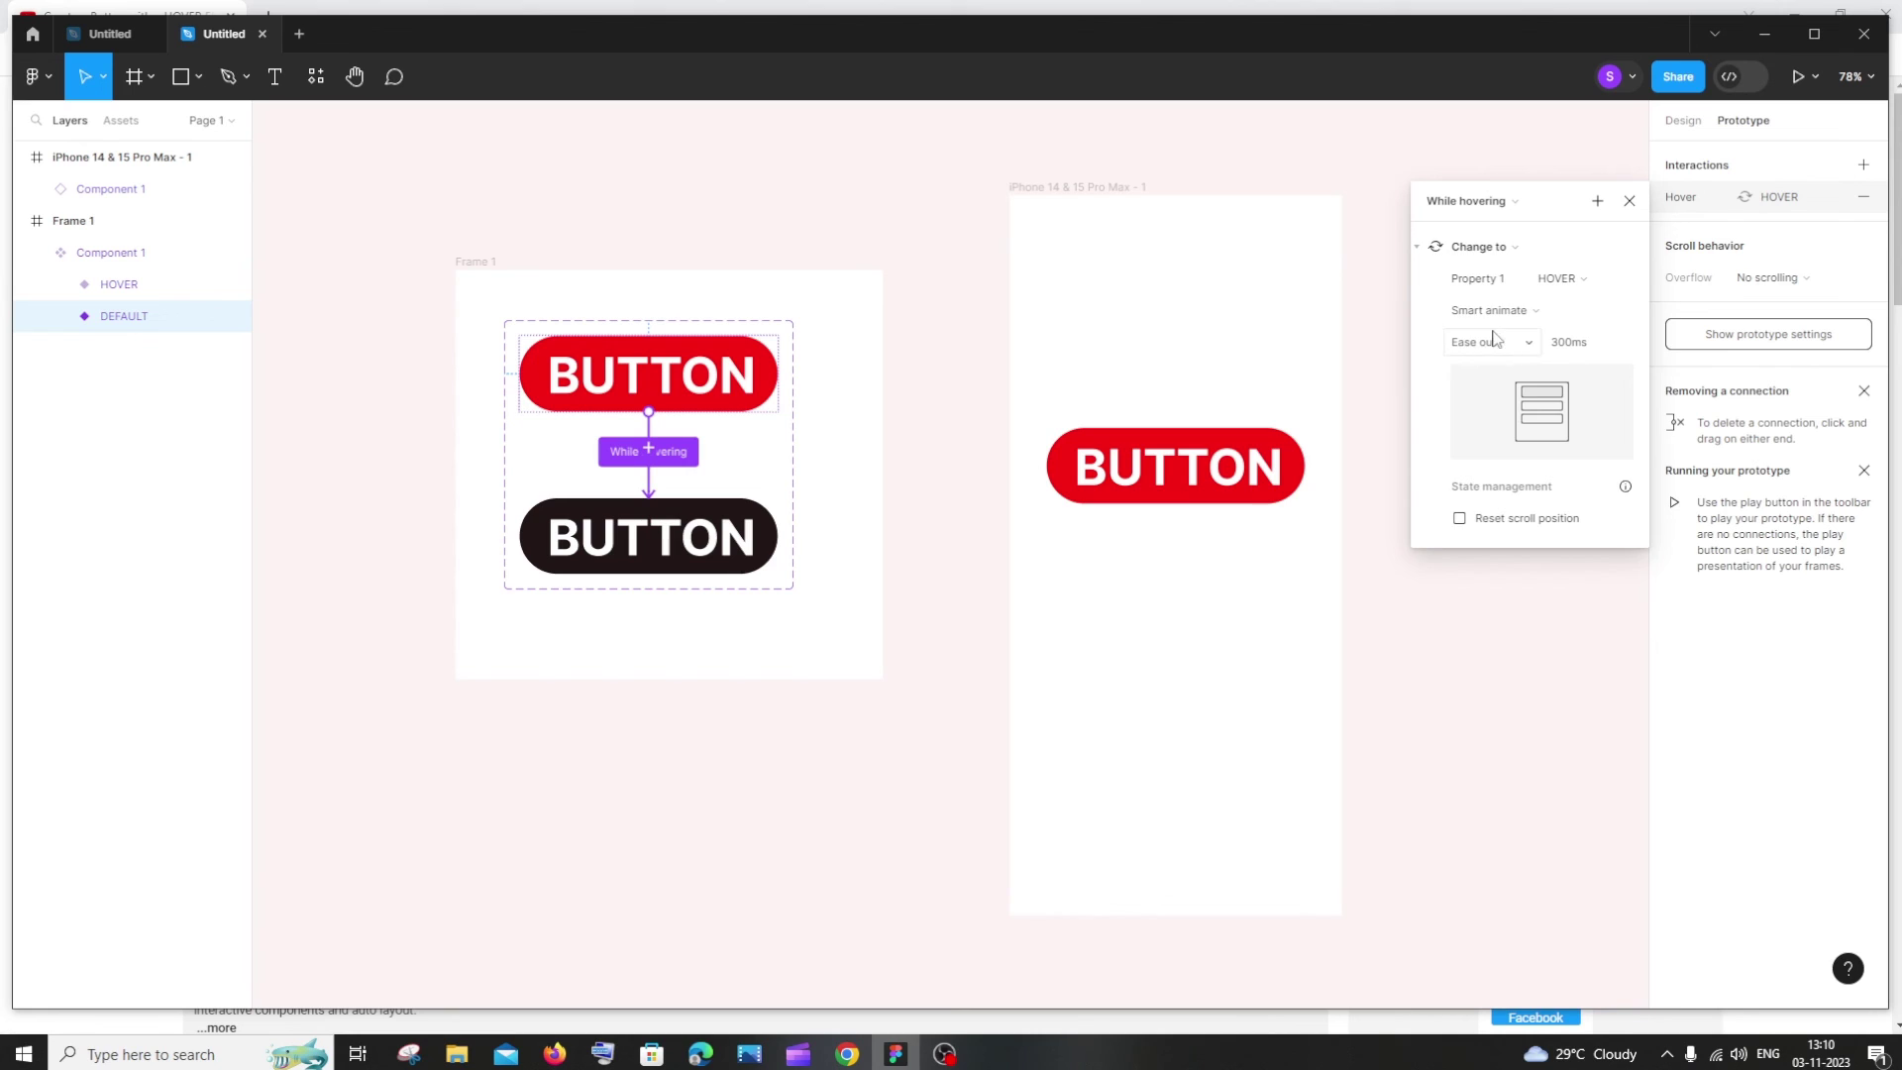
pyautogui.click(1494, 342)
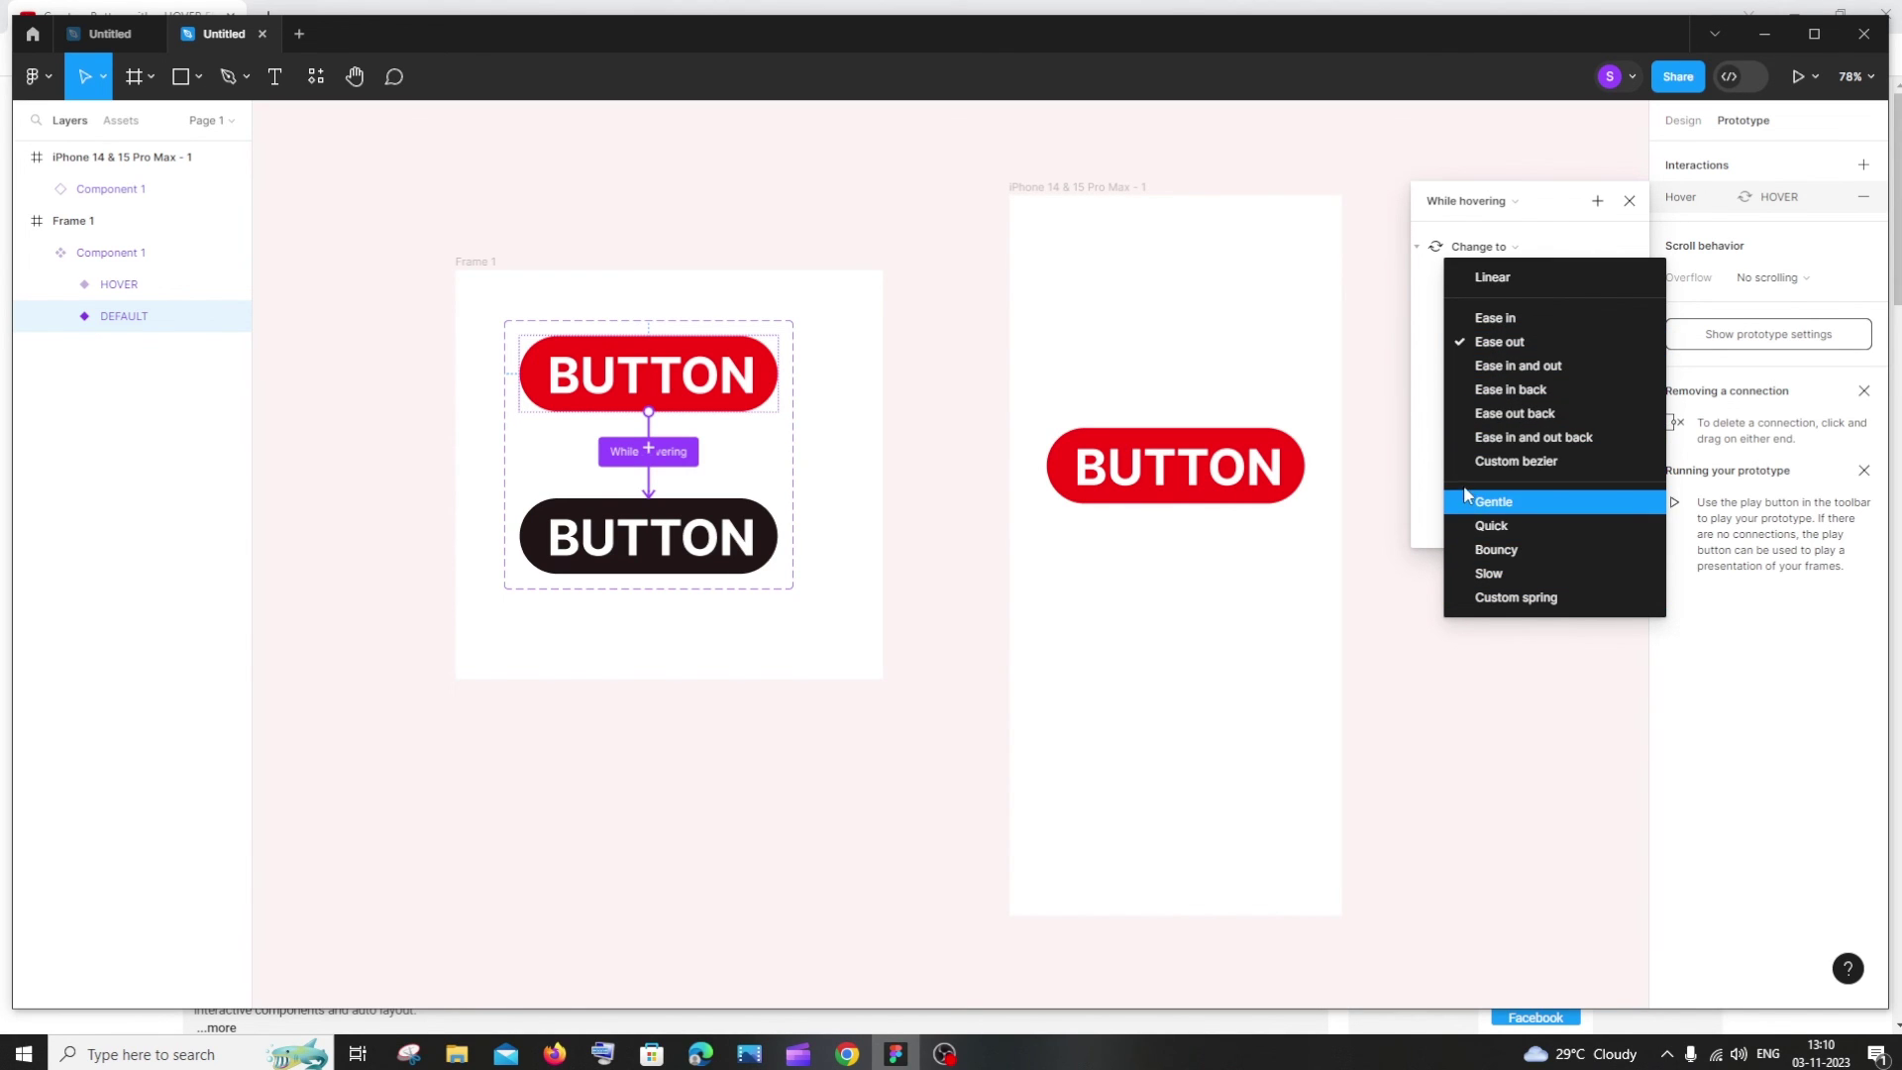
pyautogui.click(1491, 342)
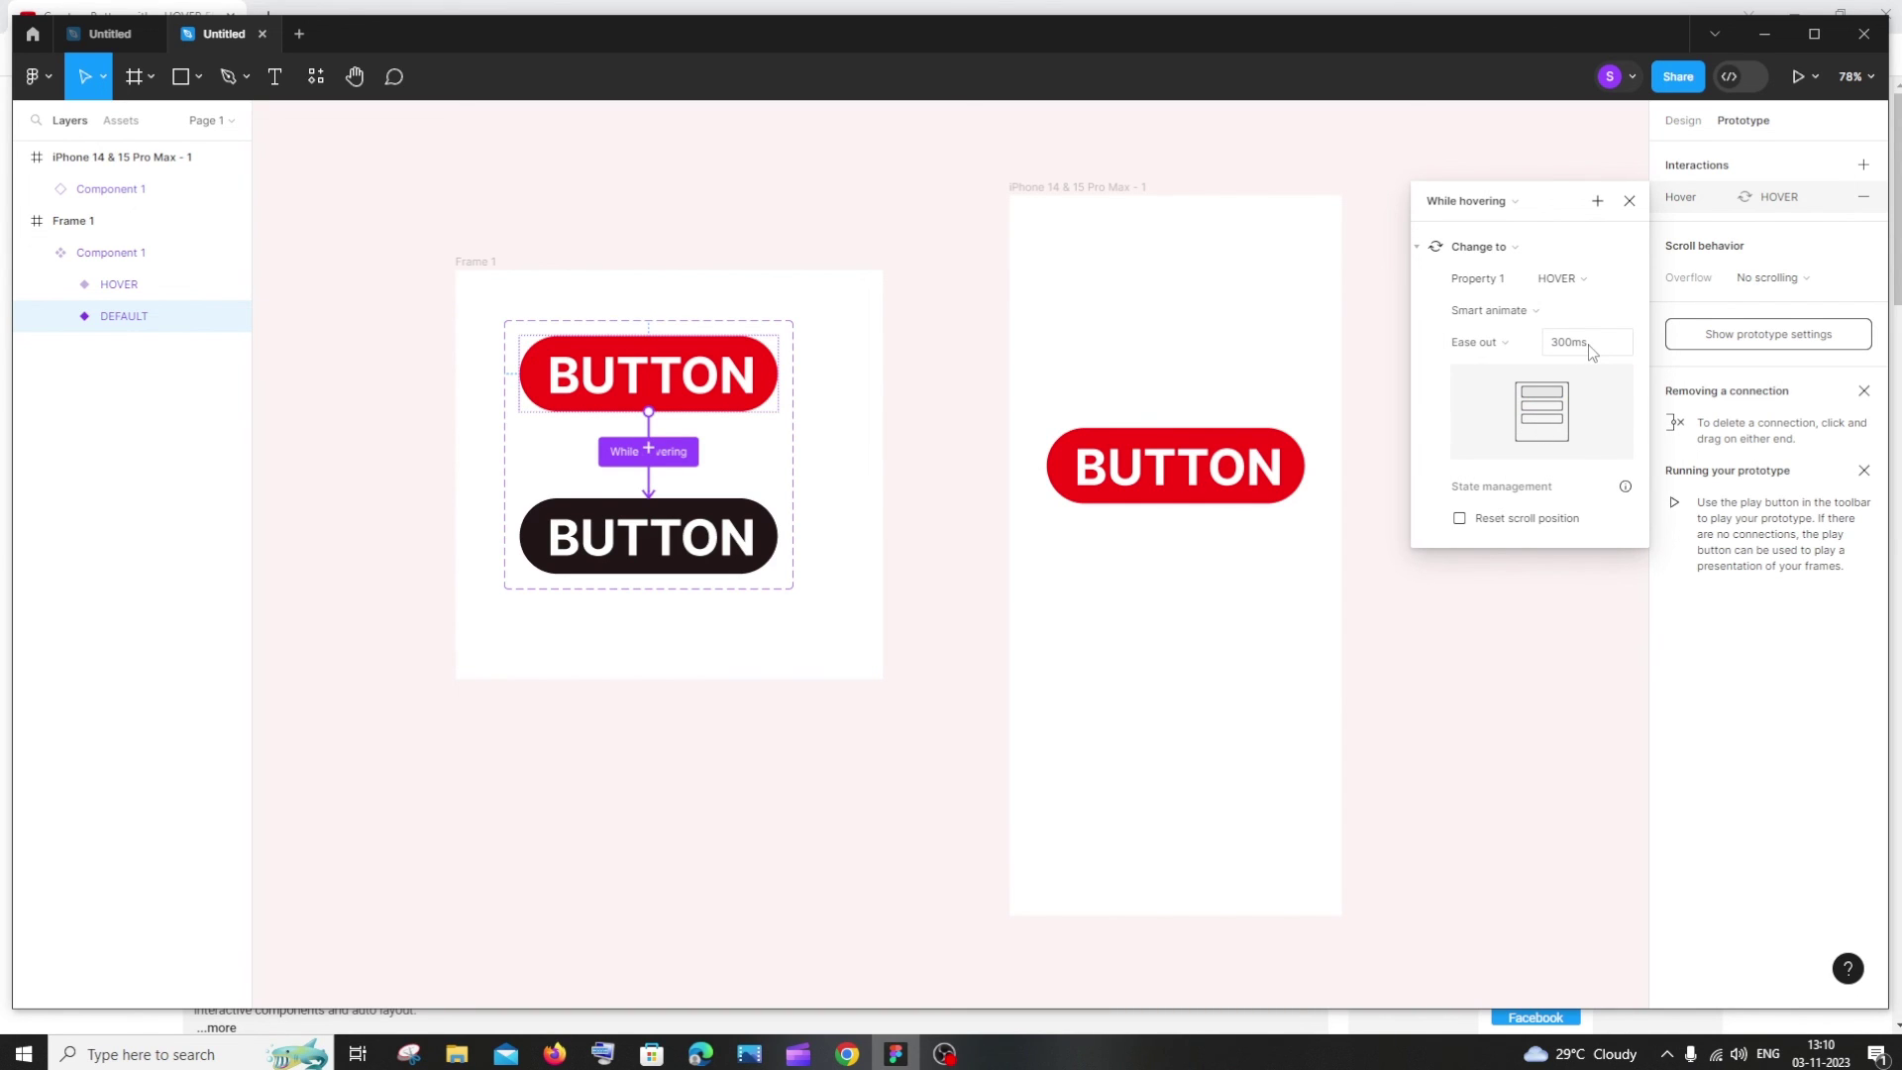
pyautogui.click(1536, 311)
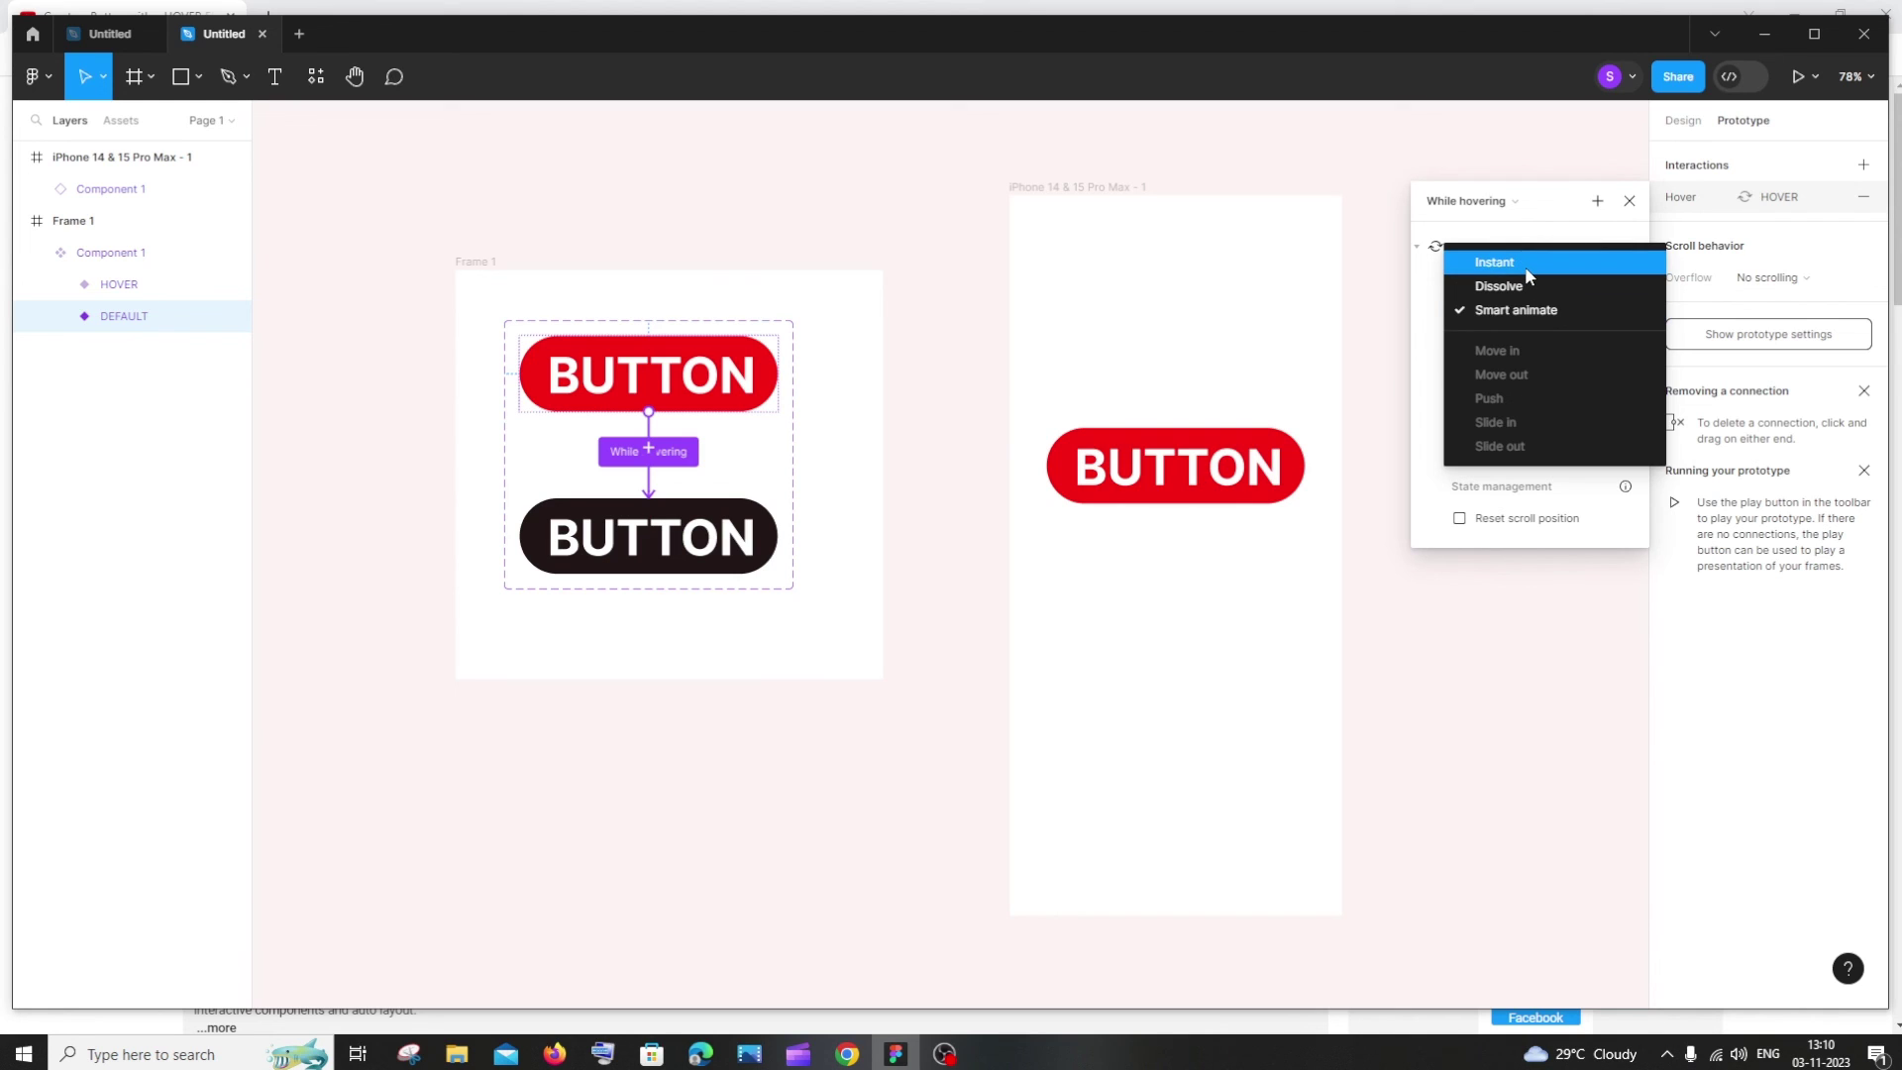
pyautogui.click(1525, 265)
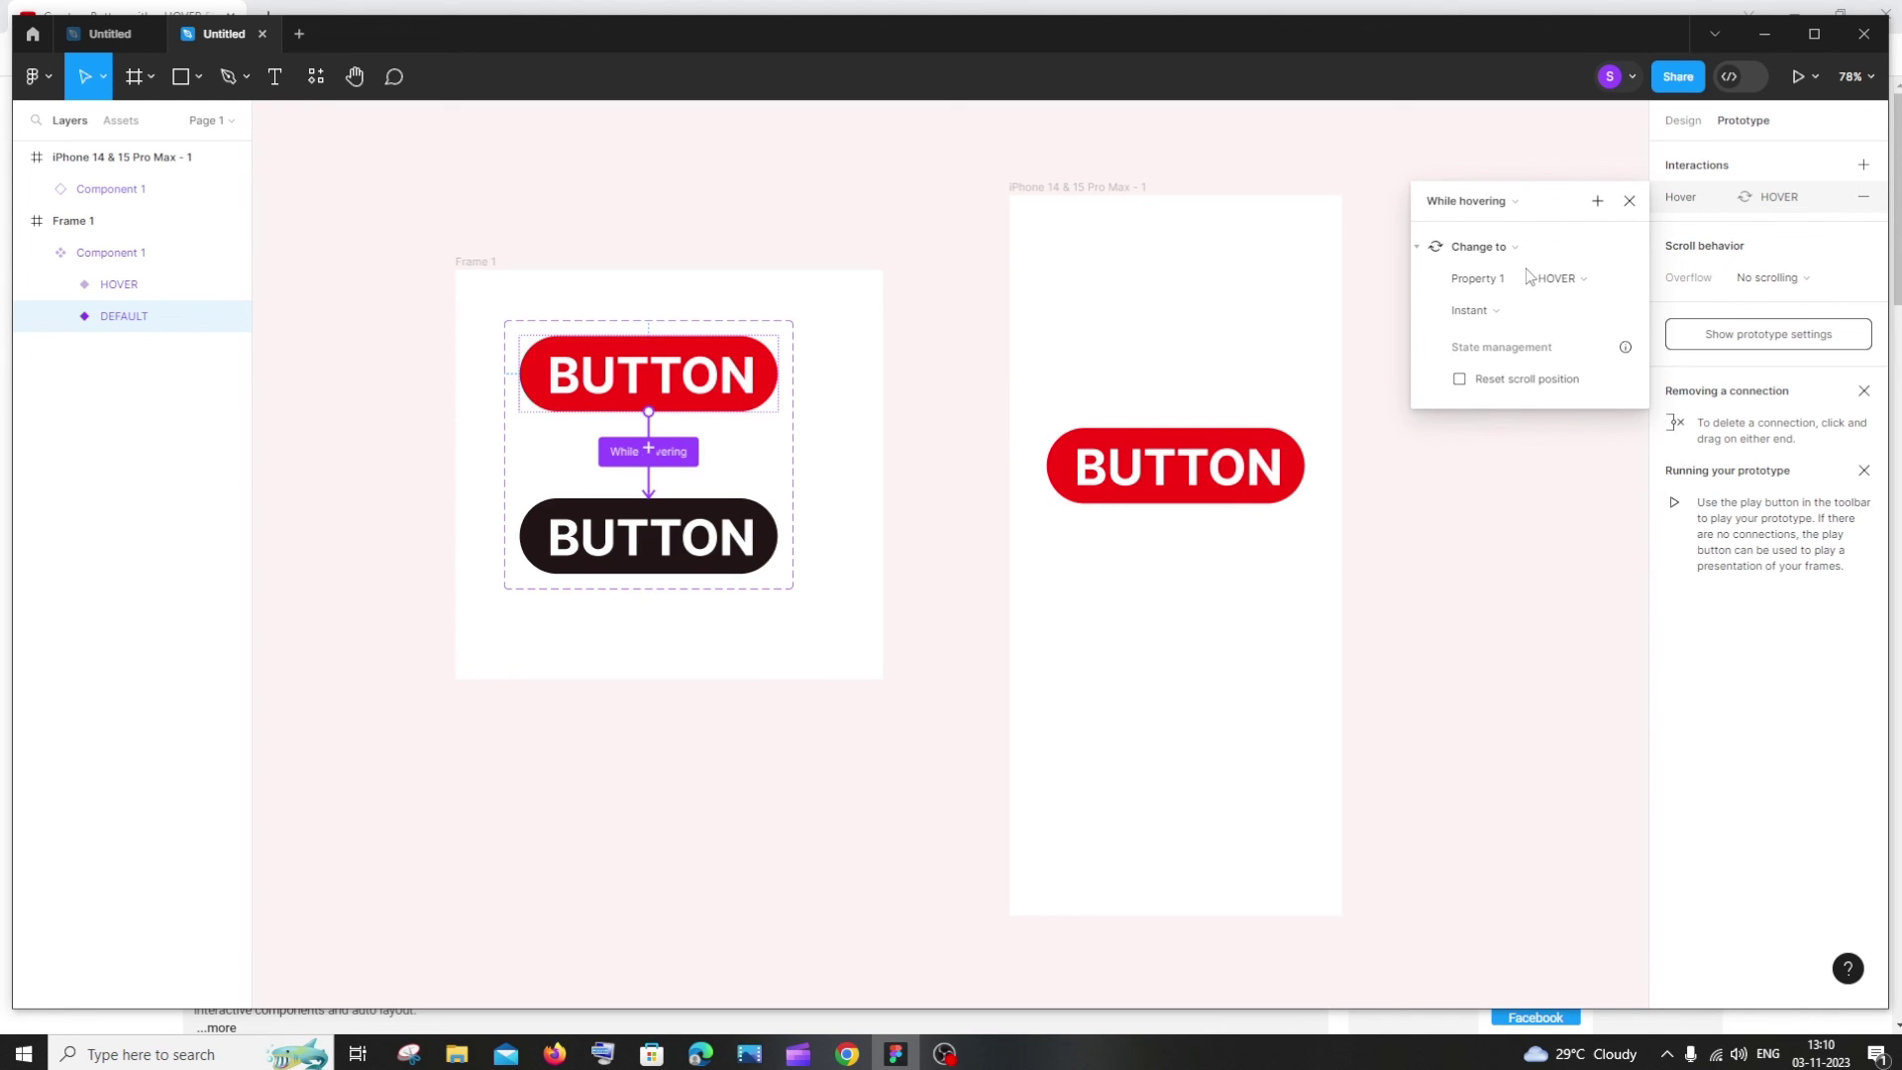
pyautogui.click(1515, 311)
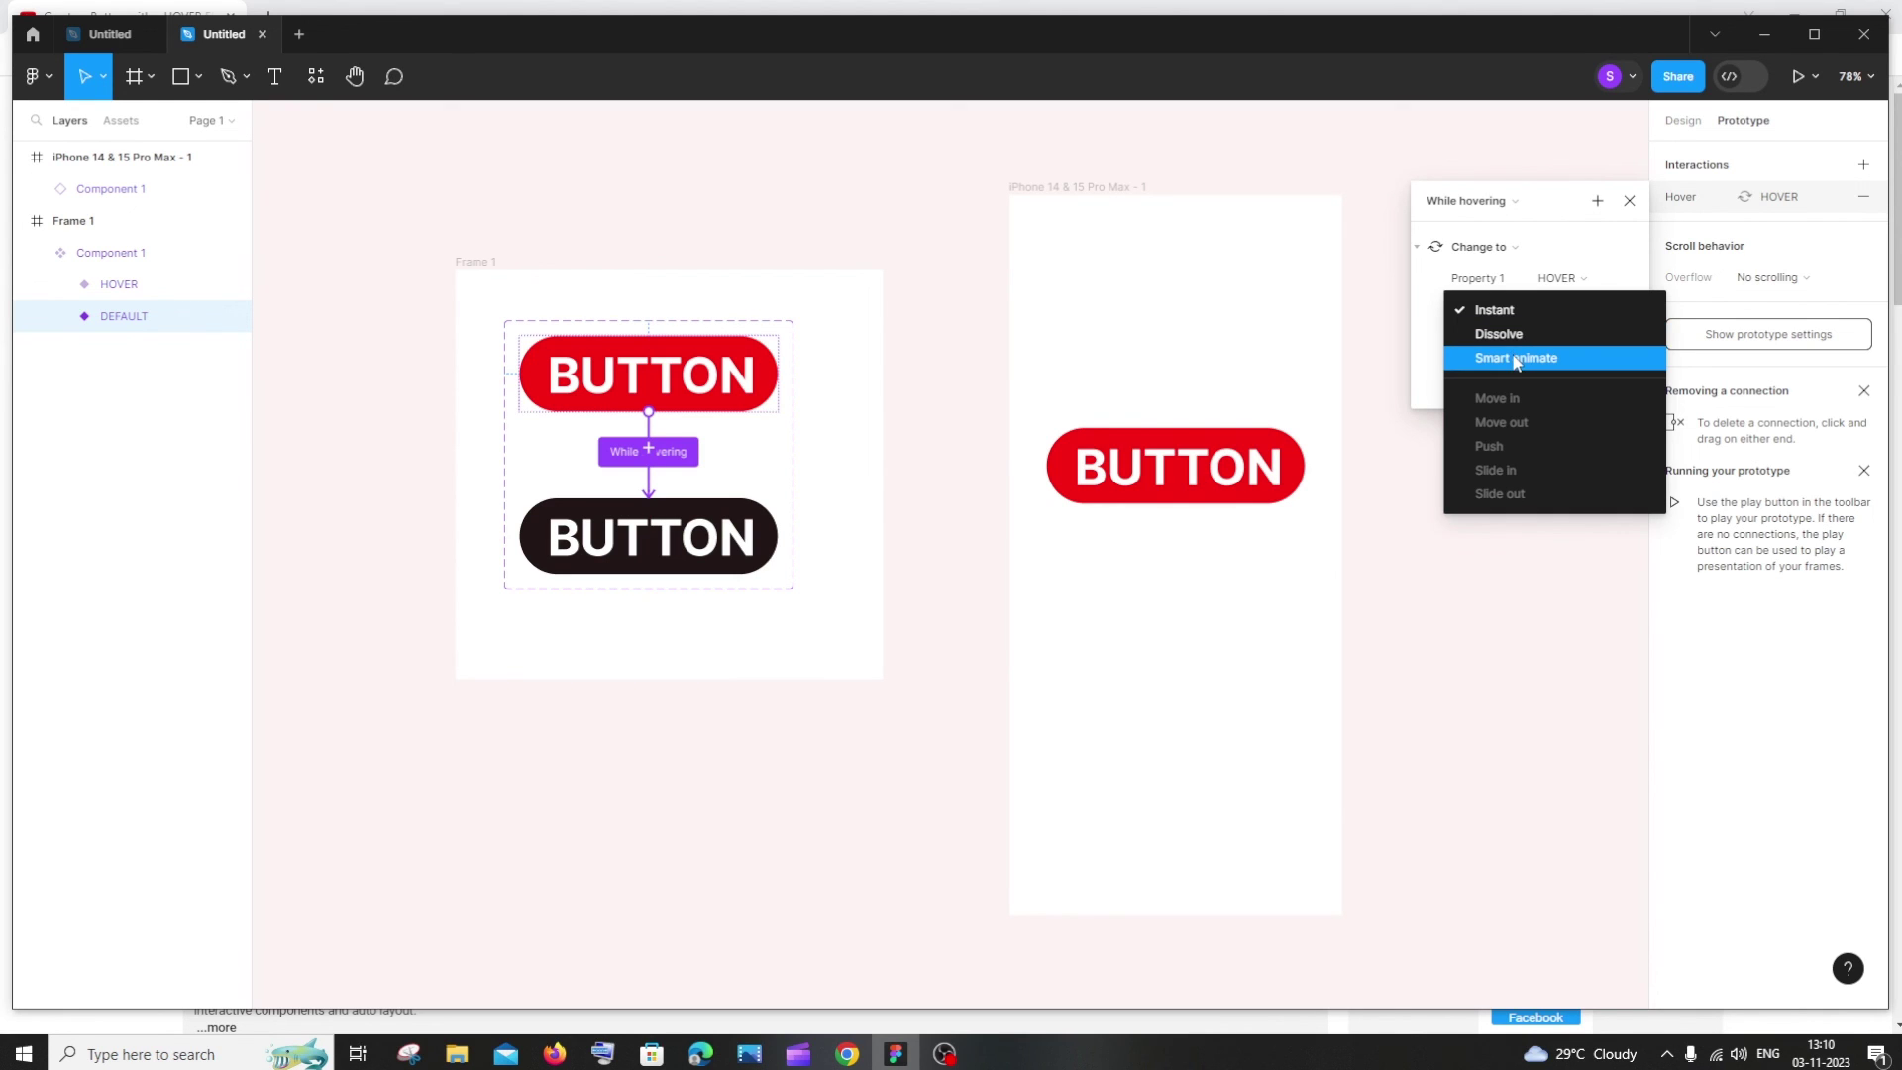
pyautogui.click(1516, 361)
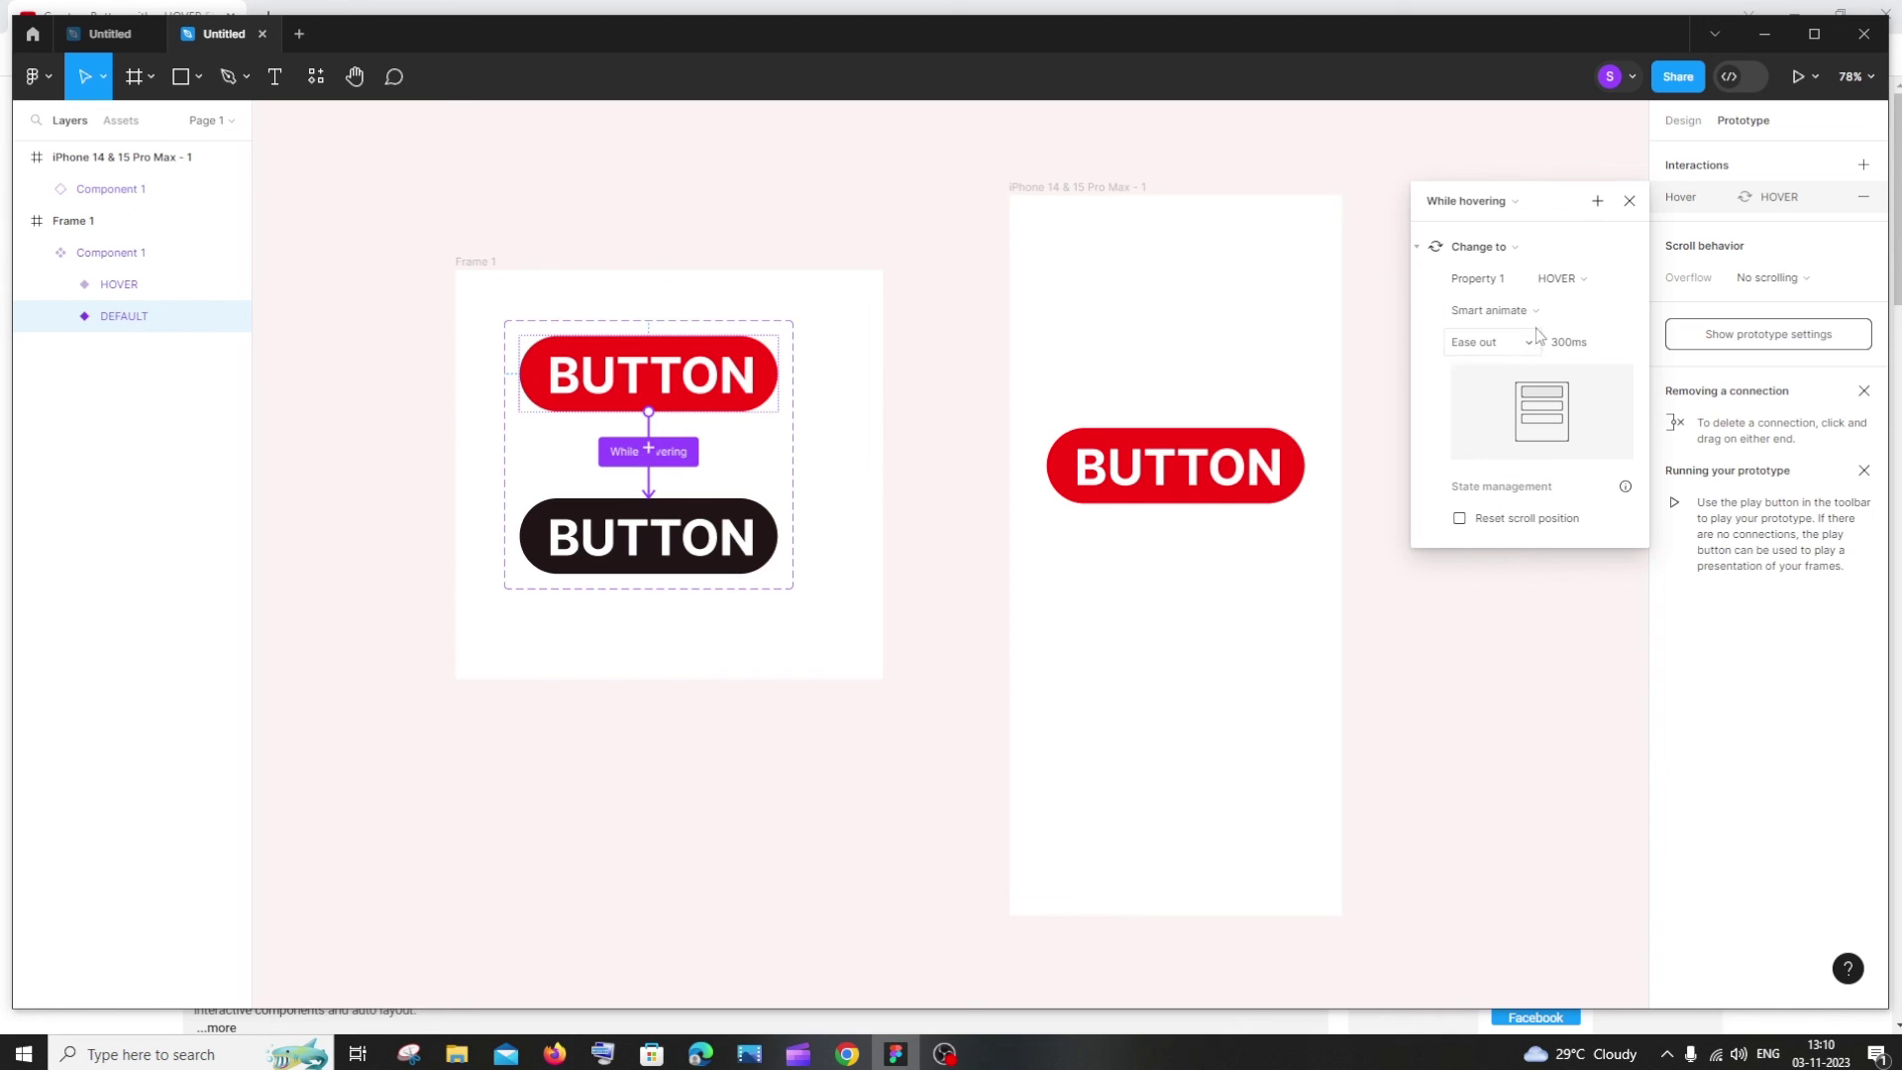
pyautogui.click(1476, 347)
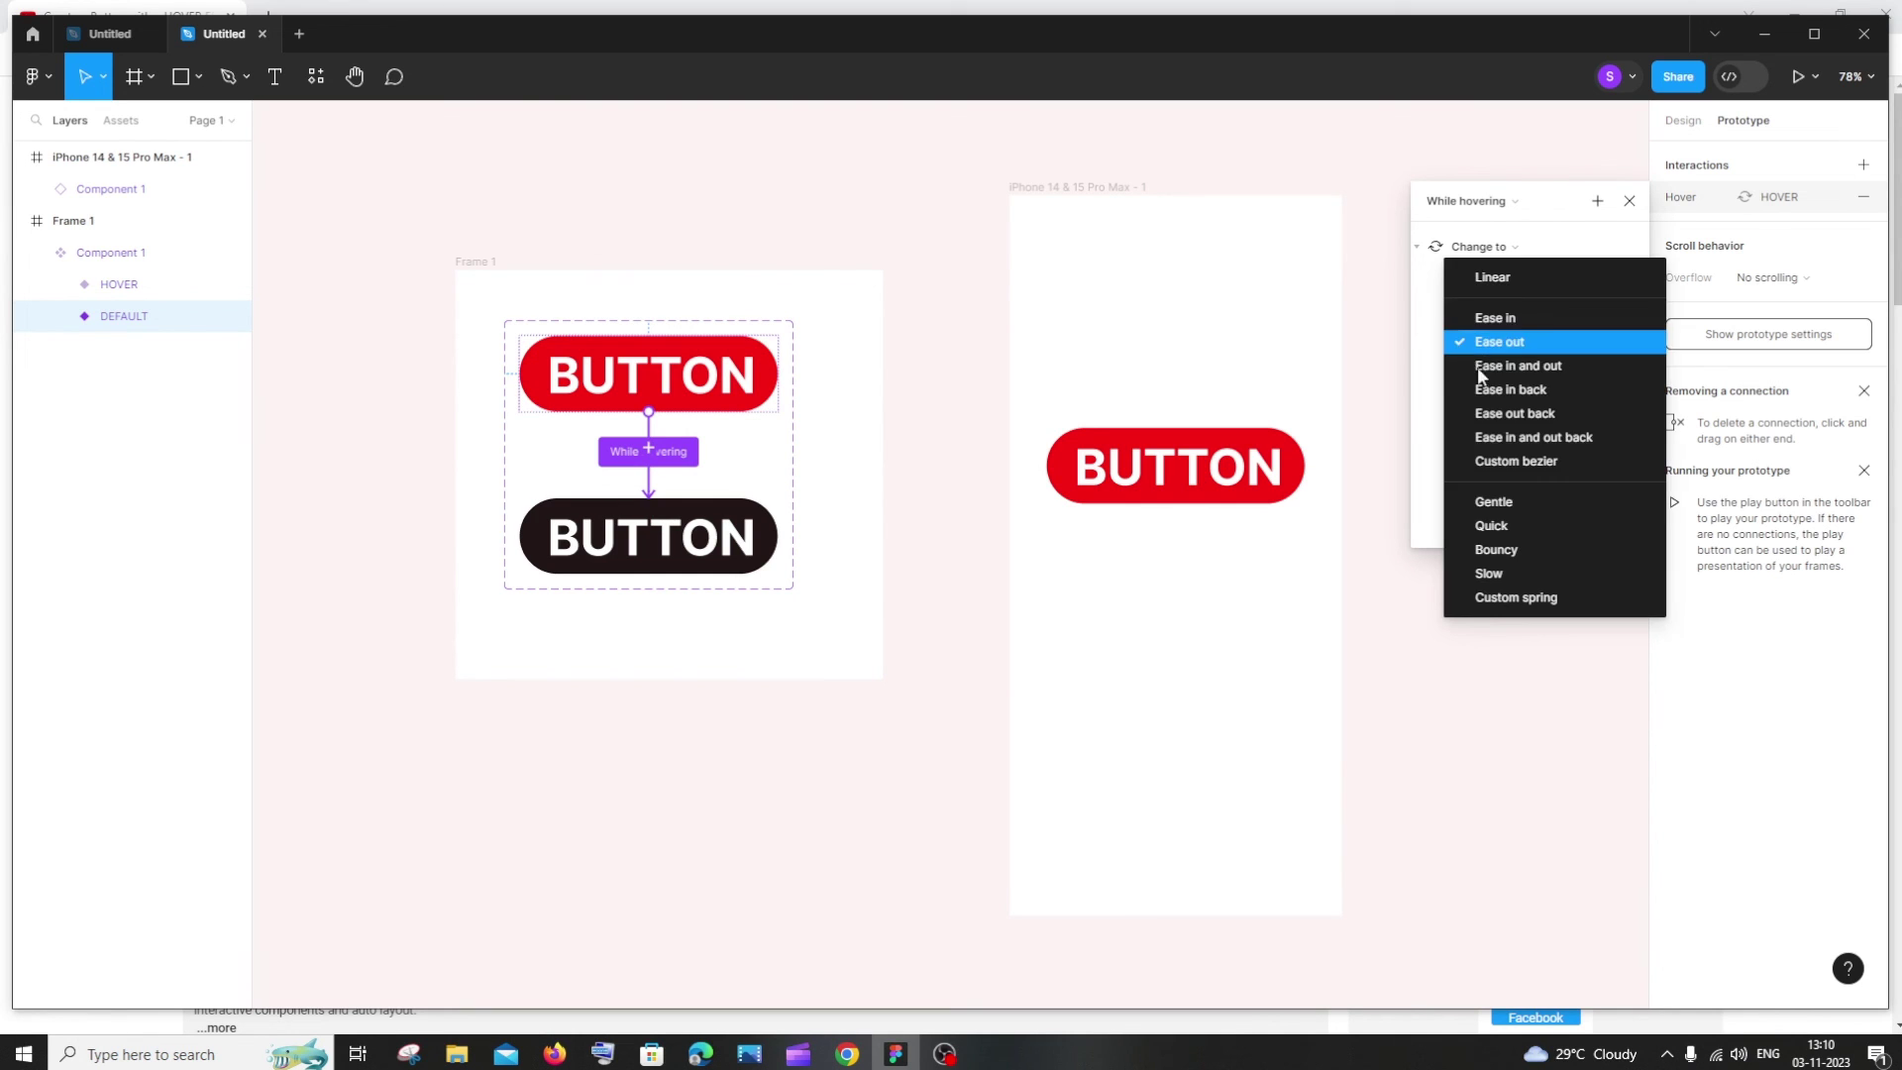